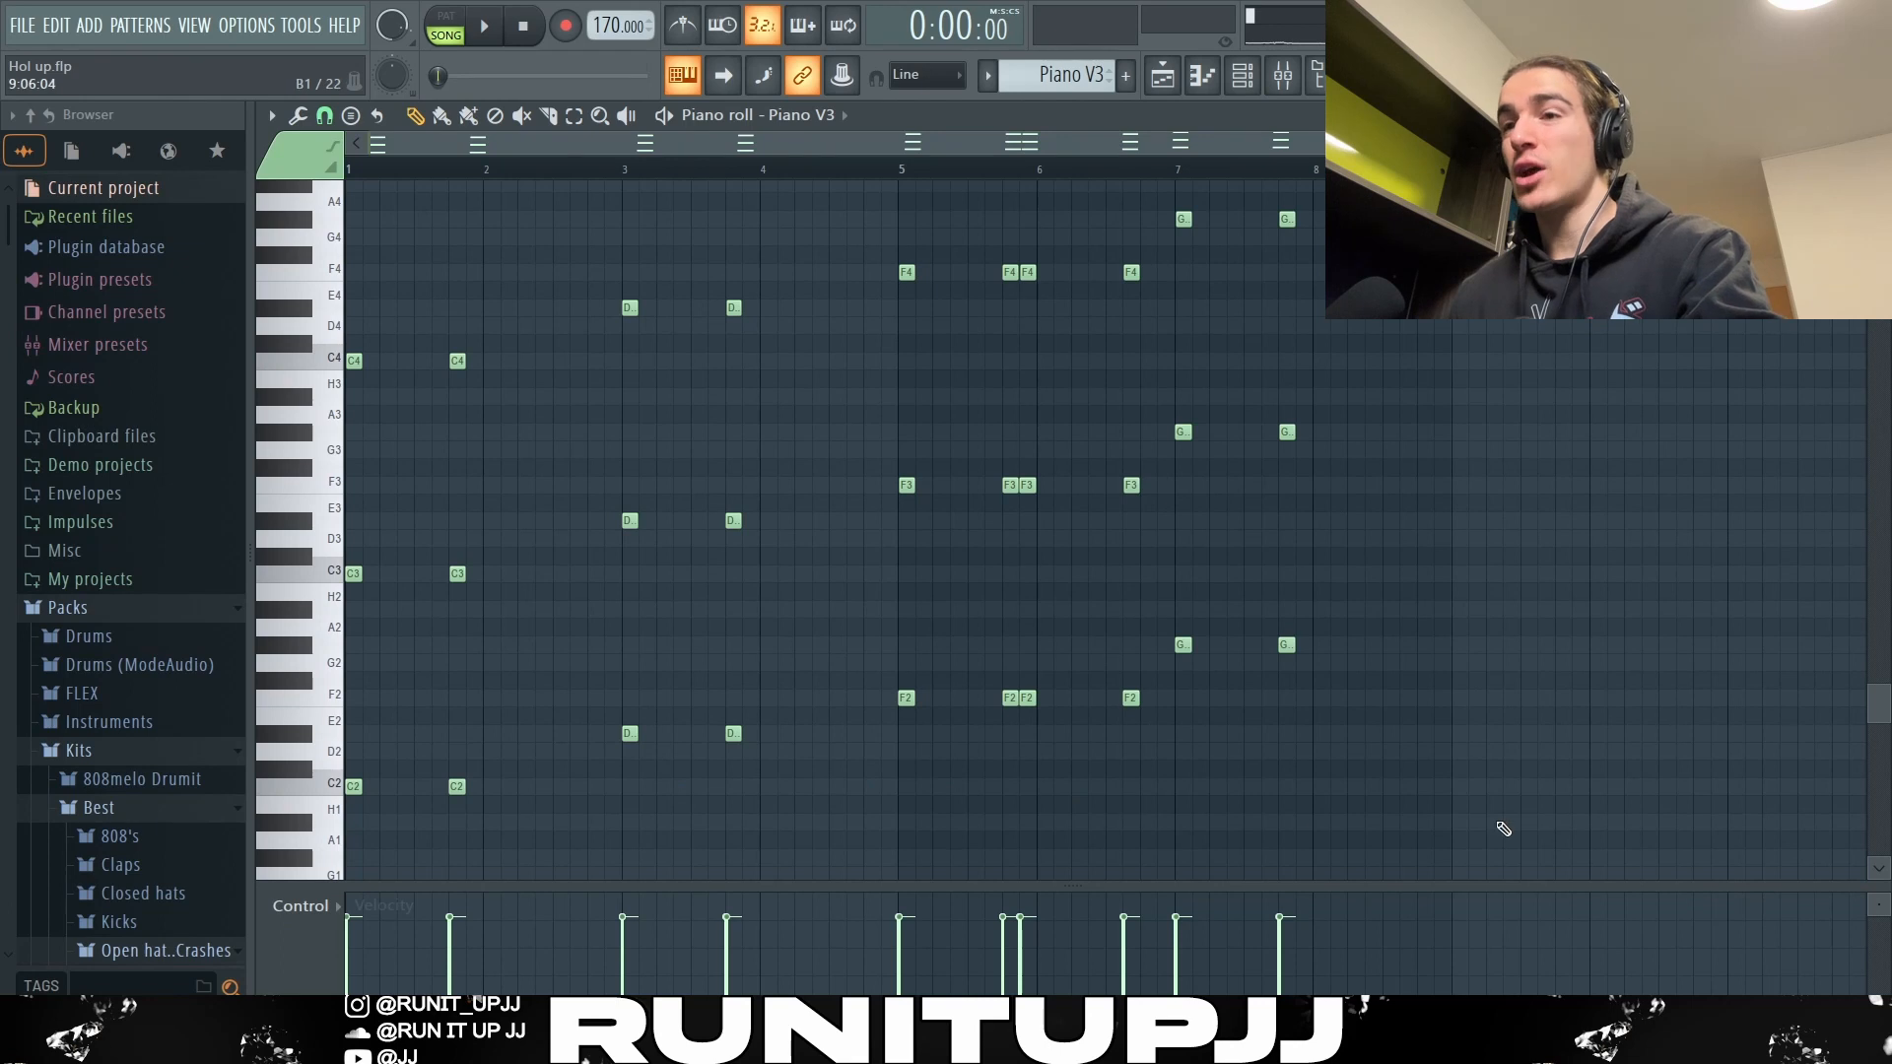
# Highlight the lowest-octave notes of the Piano V3 pattern as a whole, and separately by root: D#2, F2 and G2
pyautogui.moveTo(1508, 864); pyautogui.dragTo(196, 643)
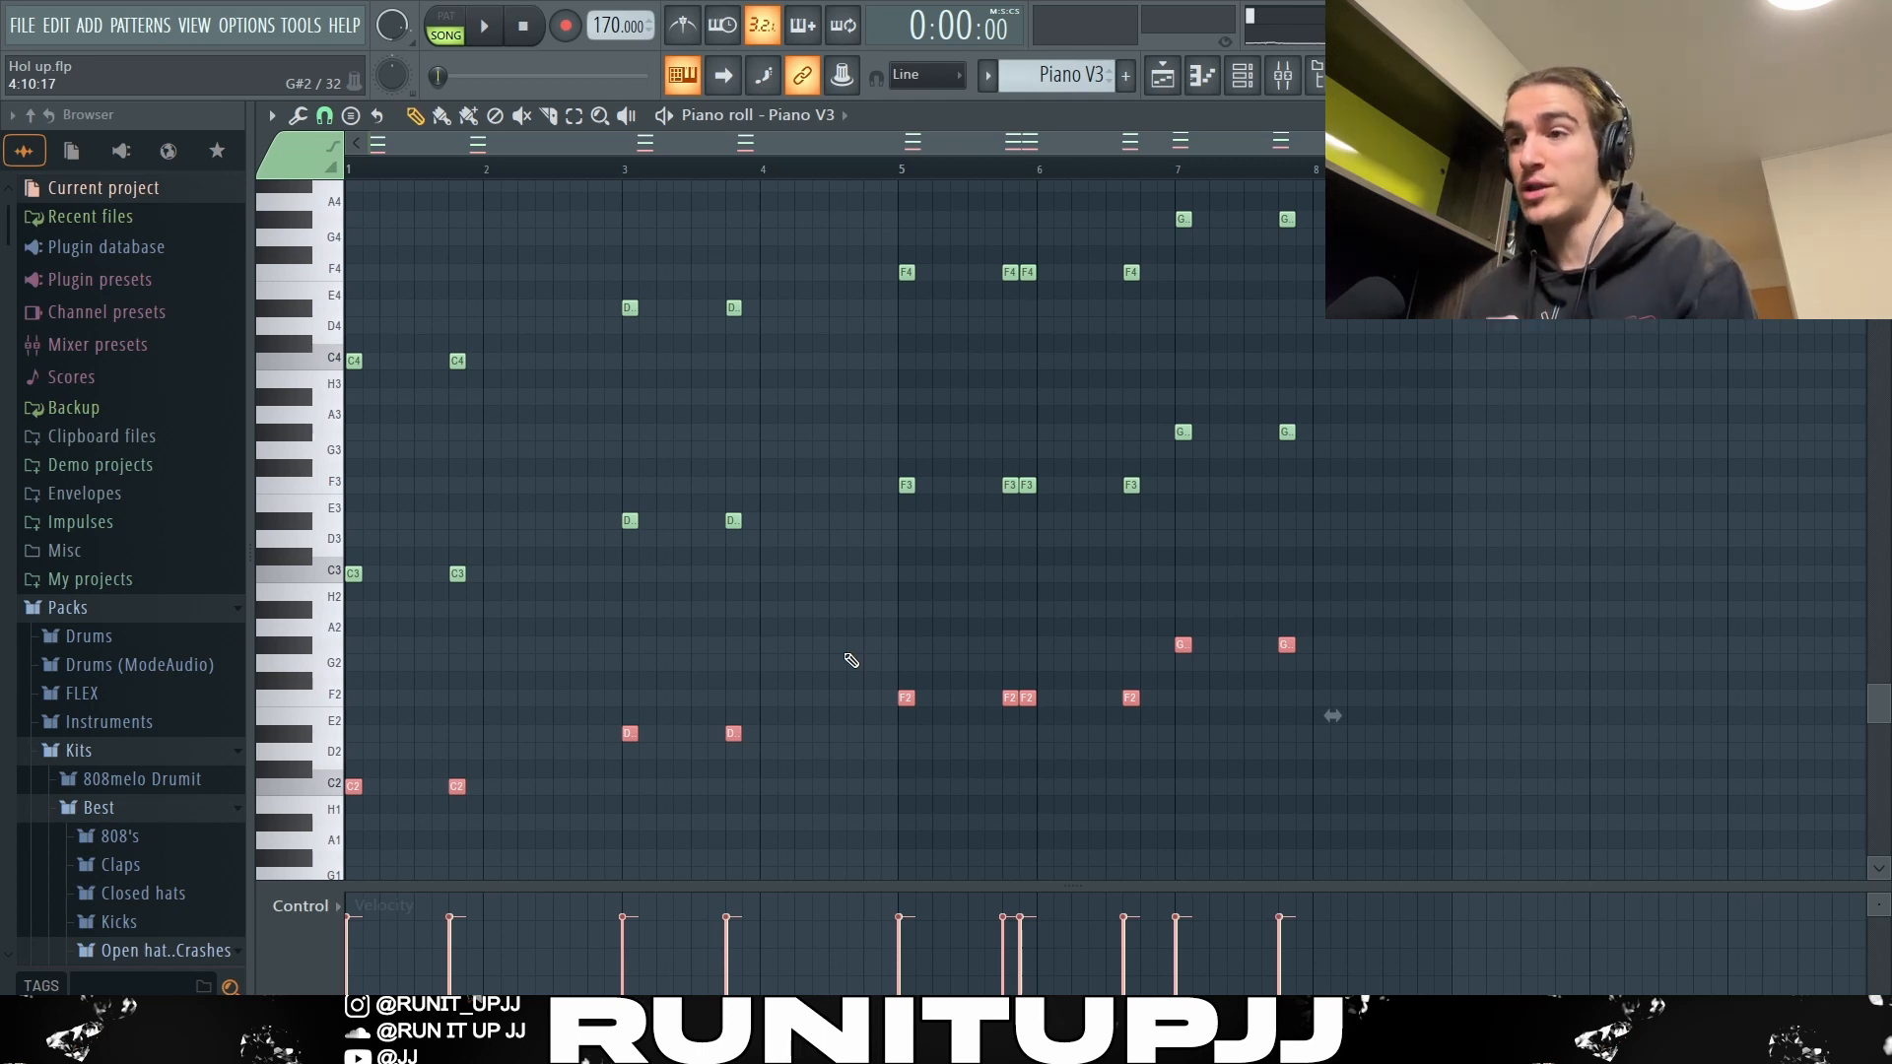
pyautogui.moveTo(617, 849); pyautogui.dragTo(270, 761)
pyautogui.moveTo(530, 690); pyautogui.dragTo(878, 769)
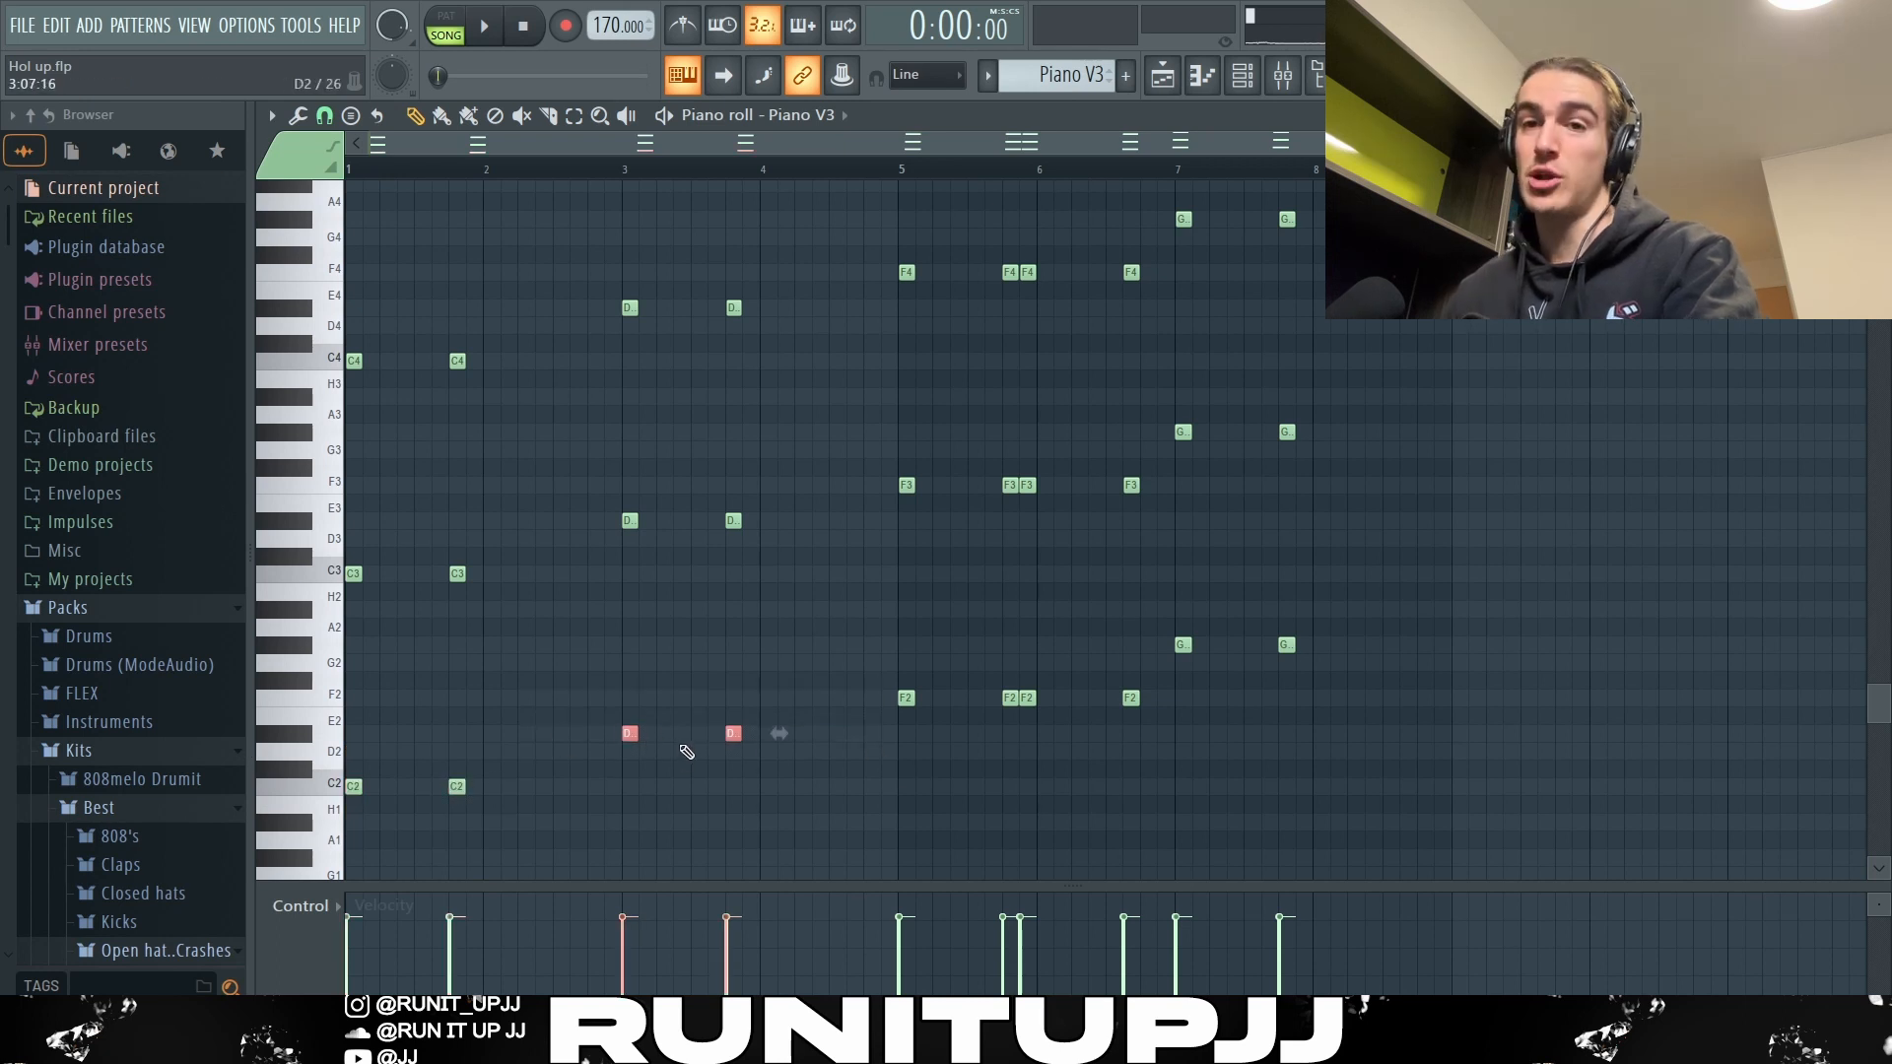
pyautogui.moveTo(868, 674); pyautogui.dragTo(1315, 734)
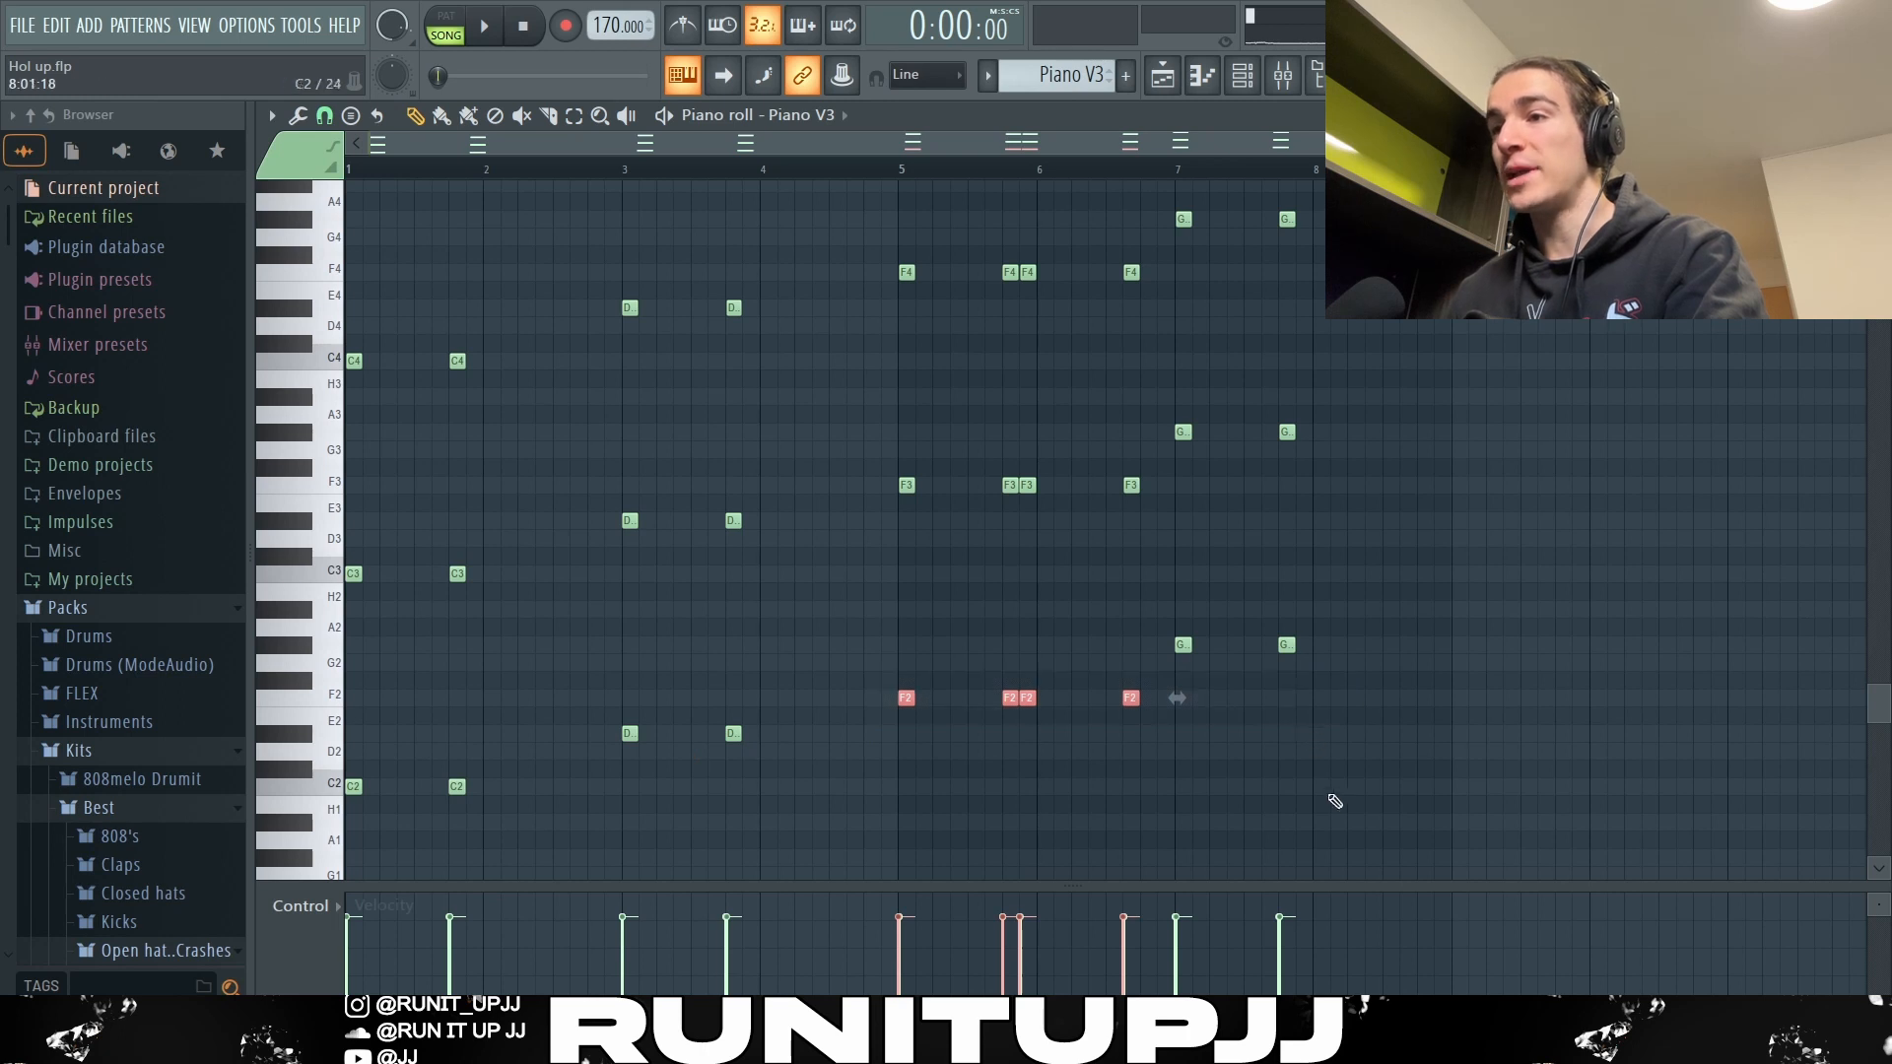
pyautogui.moveTo(1151, 605); pyautogui.dragTo(1392, 650)
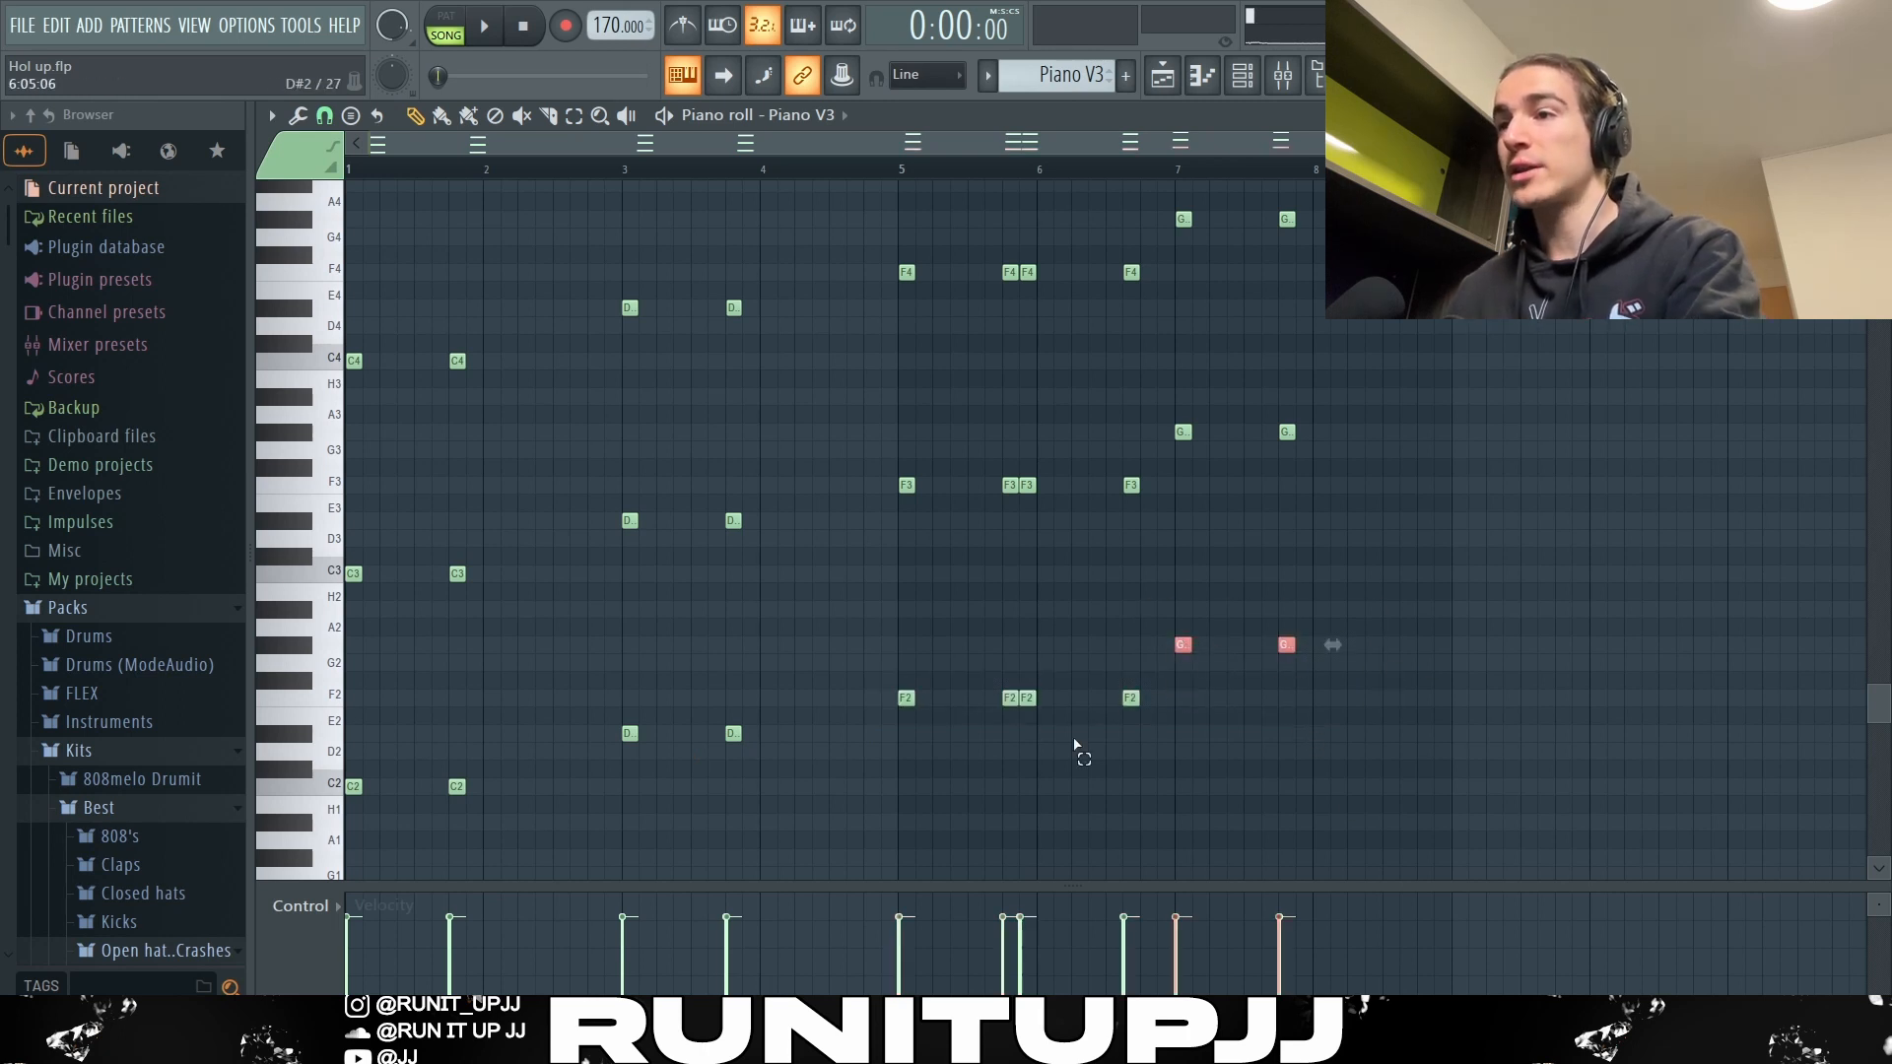
# Highlight the repeated F notes across all three octaves and the lowest-octave row, and play back the Piano V3 pattern
pyautogui.moveTo(1073, 741); pyautogui.dragTo(968, 215)
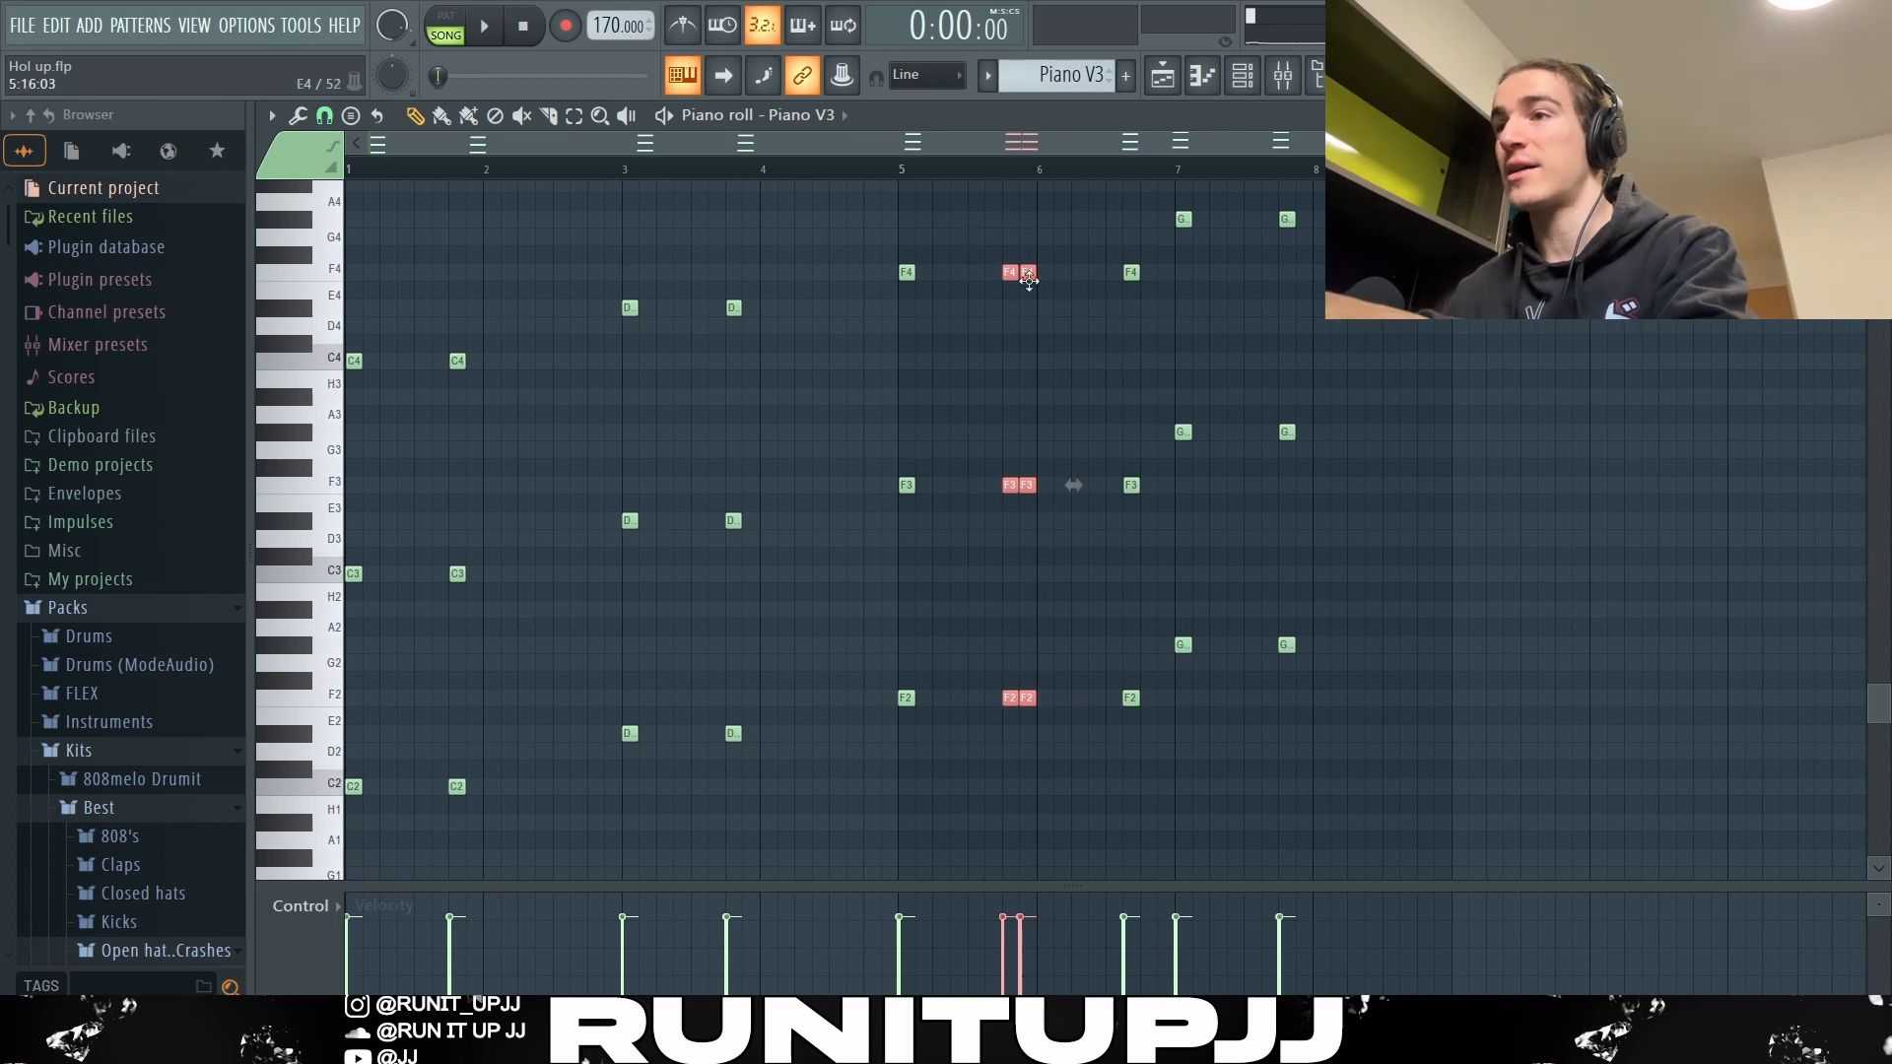
pyautogui.moveTo(1129, 250); pyautogui.dragTo(1161, 772)
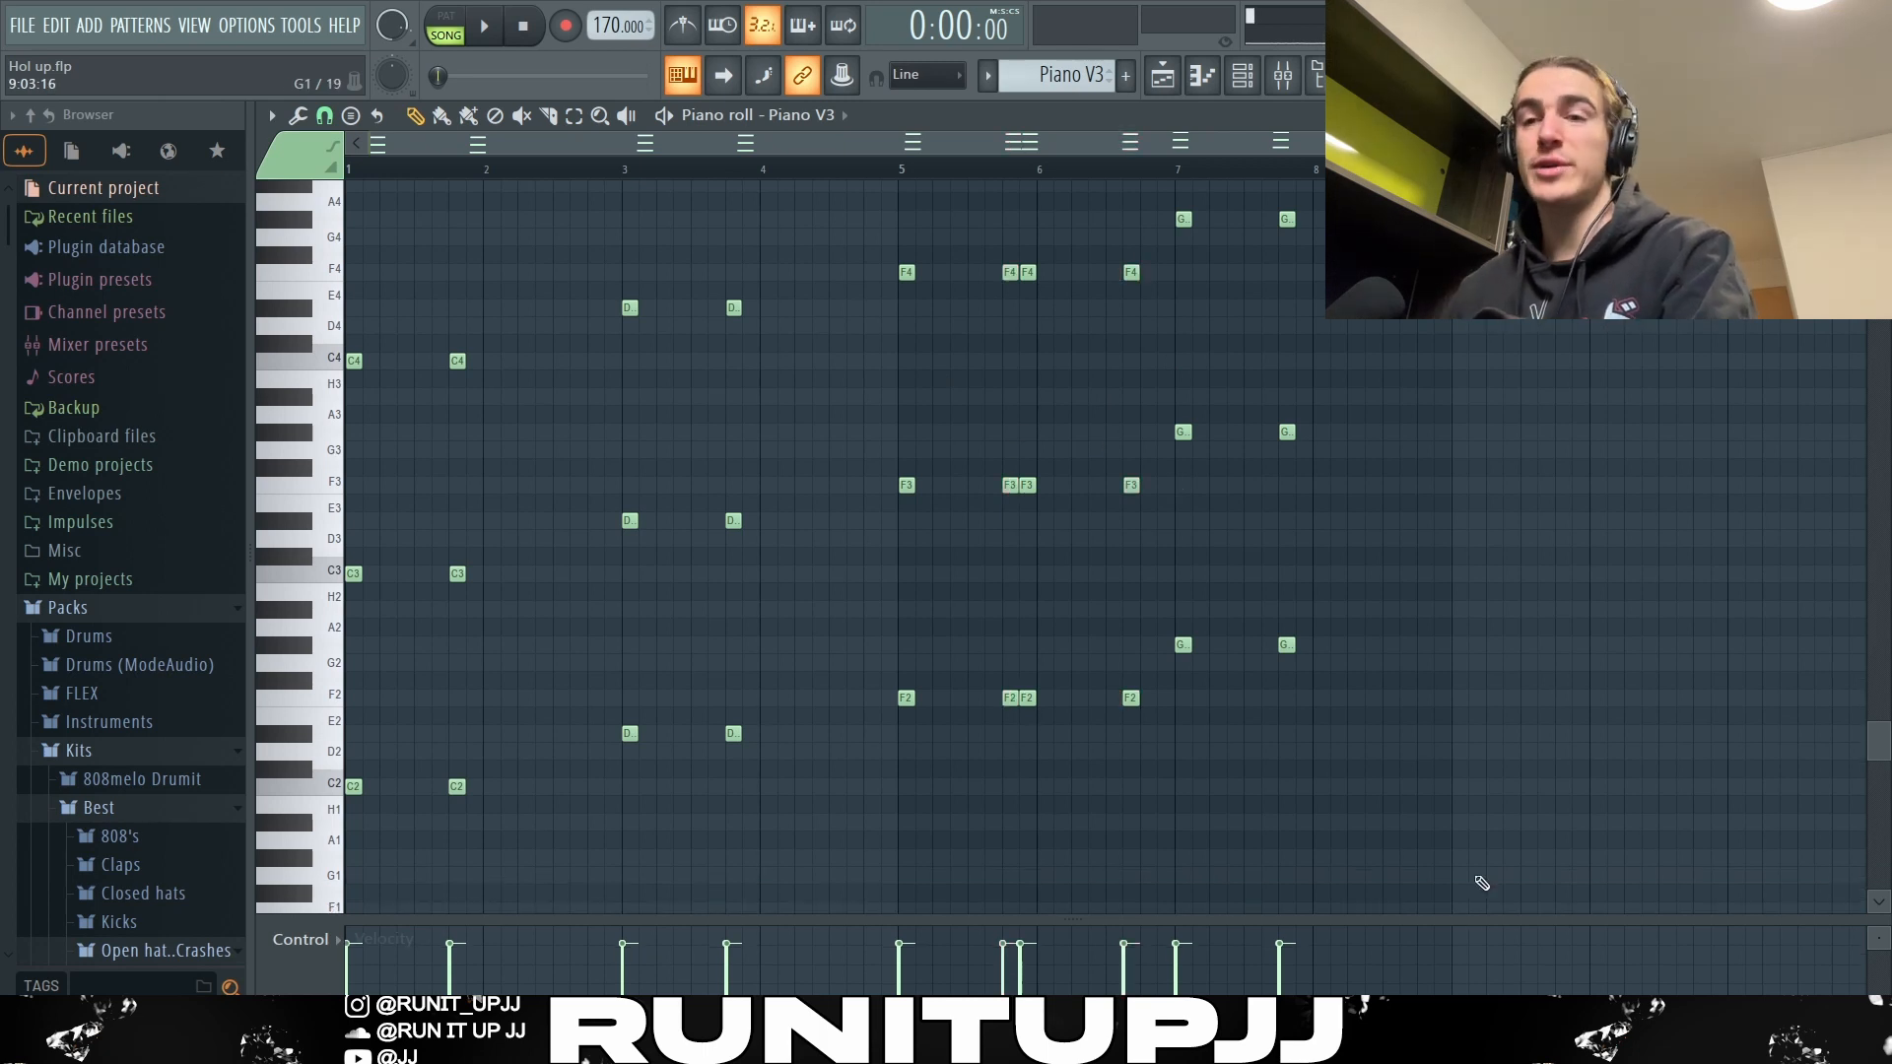
pyautogui.moveTo(1478, 878); pyautogui.dragTo(351, 583)
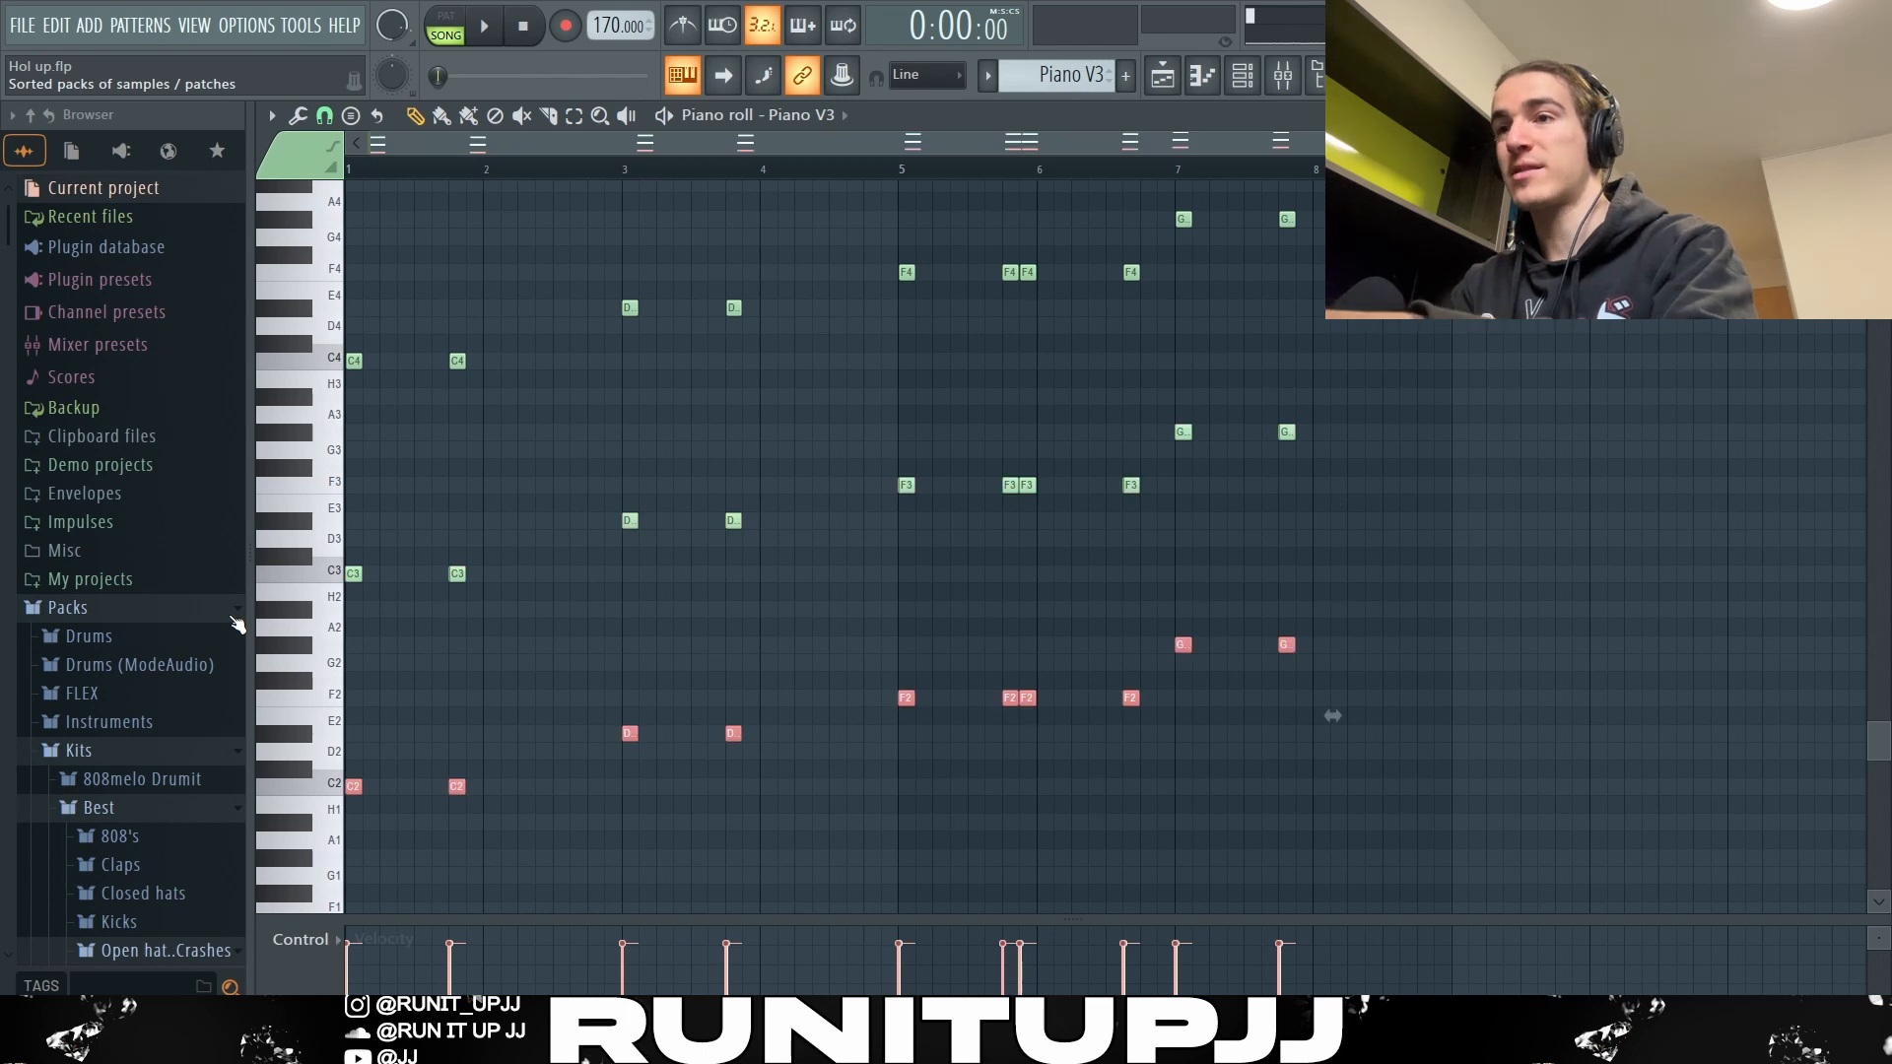
pyautogui.hotkey('ctrl', 'z')
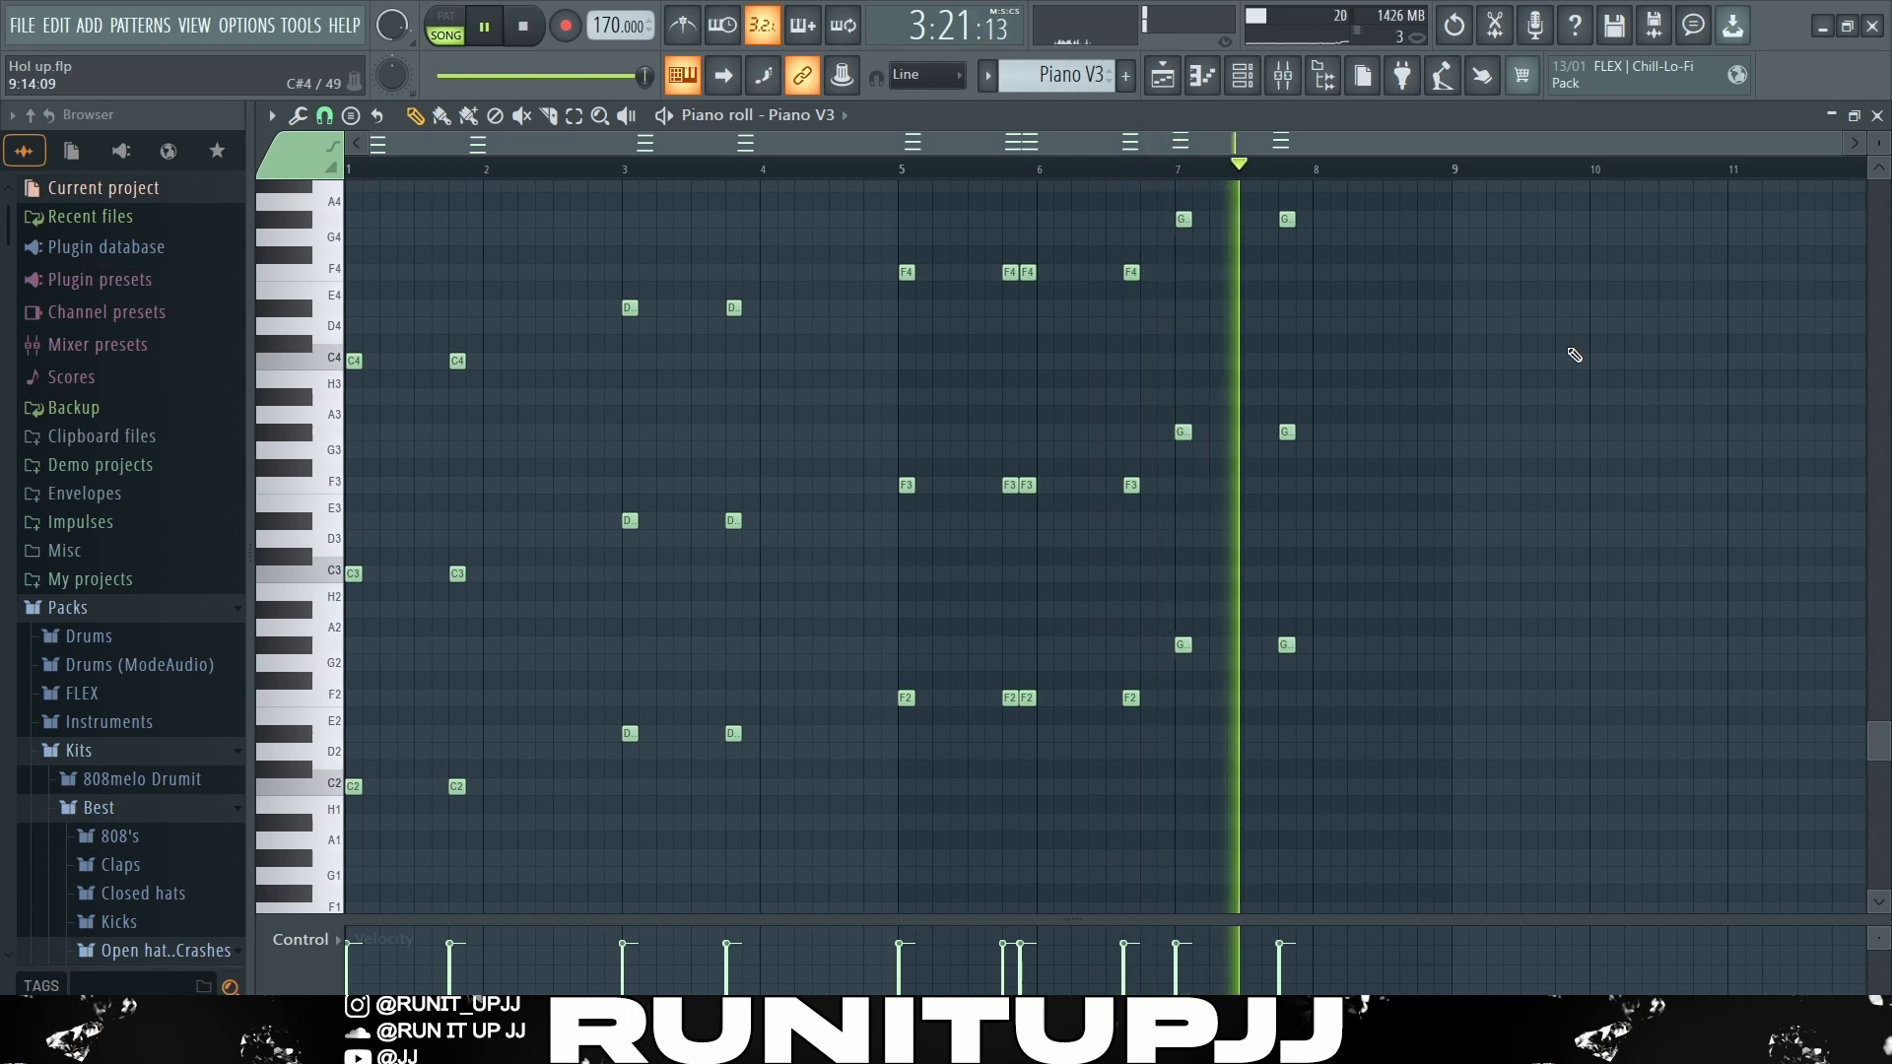
pyautogui.press('space')
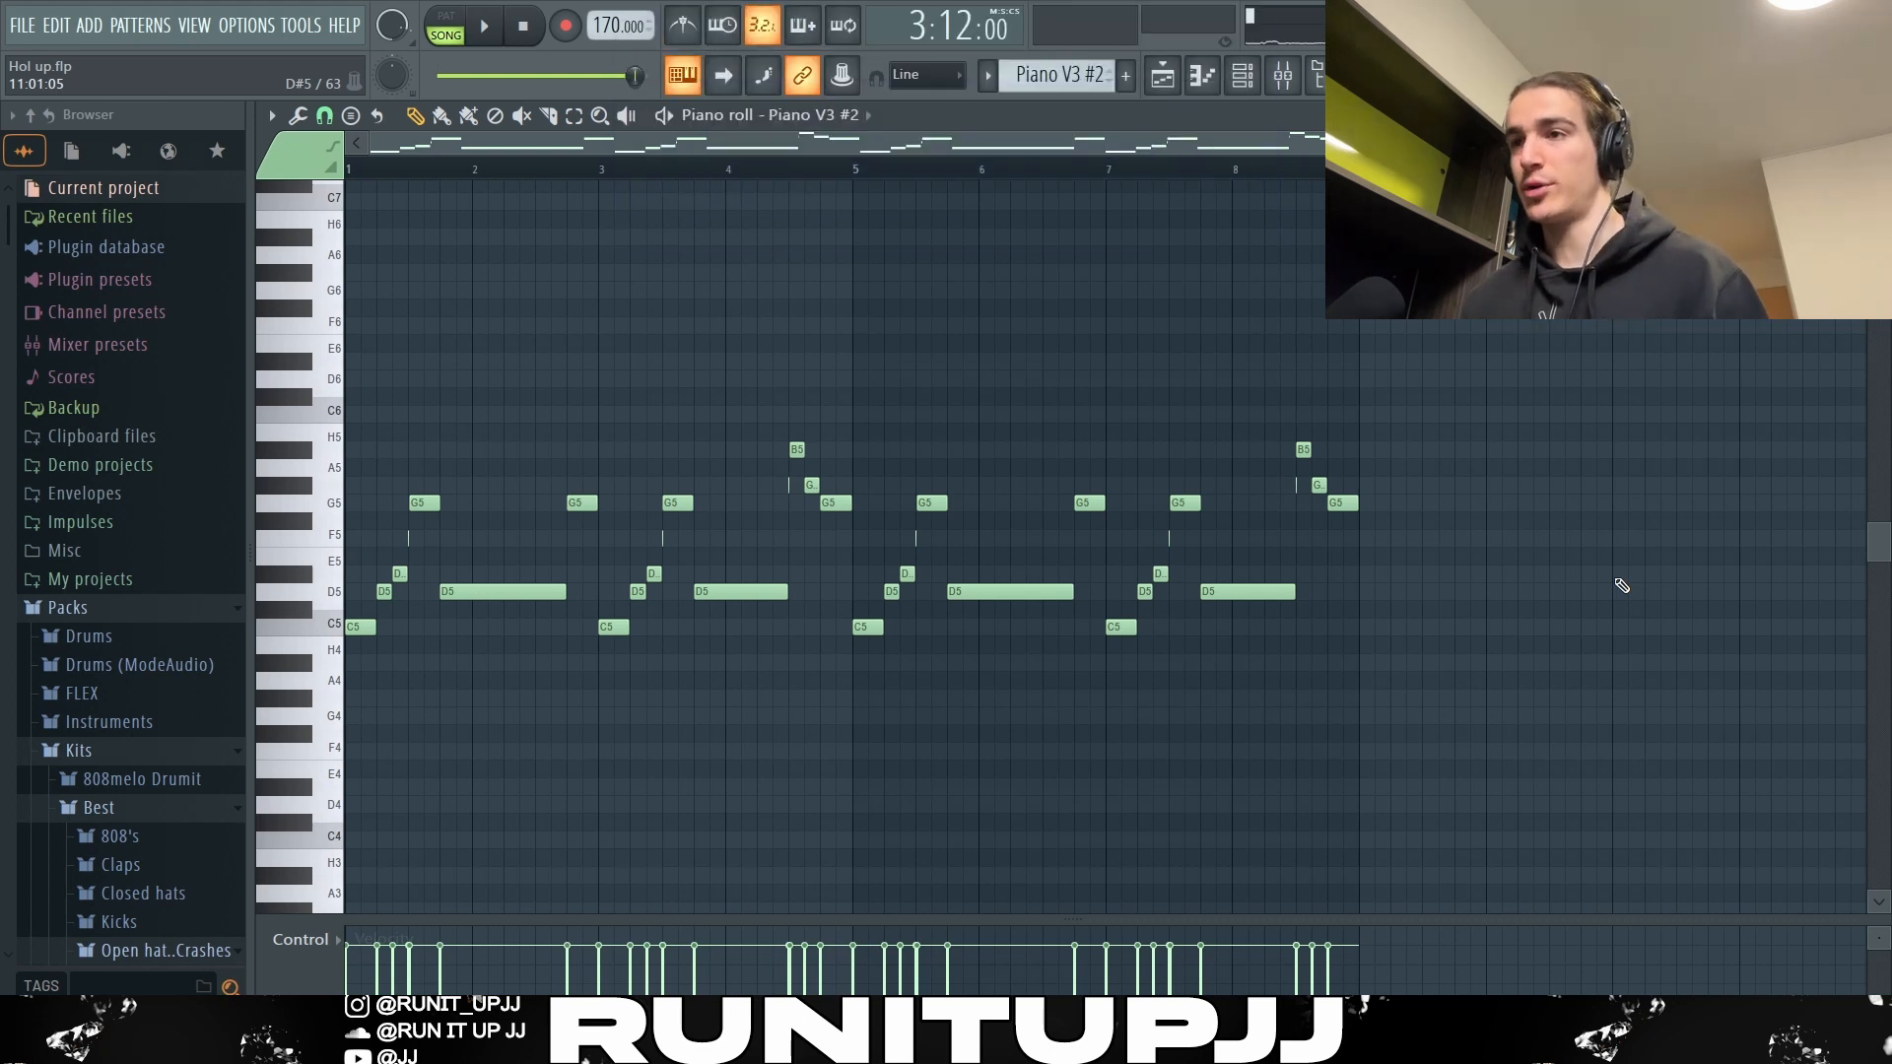
# Highlight the opening notes of the Piano V3 #2 melody one after another: C5, D5, D#5 and the long D5
pyautogui.scroll(3, 346, 768)
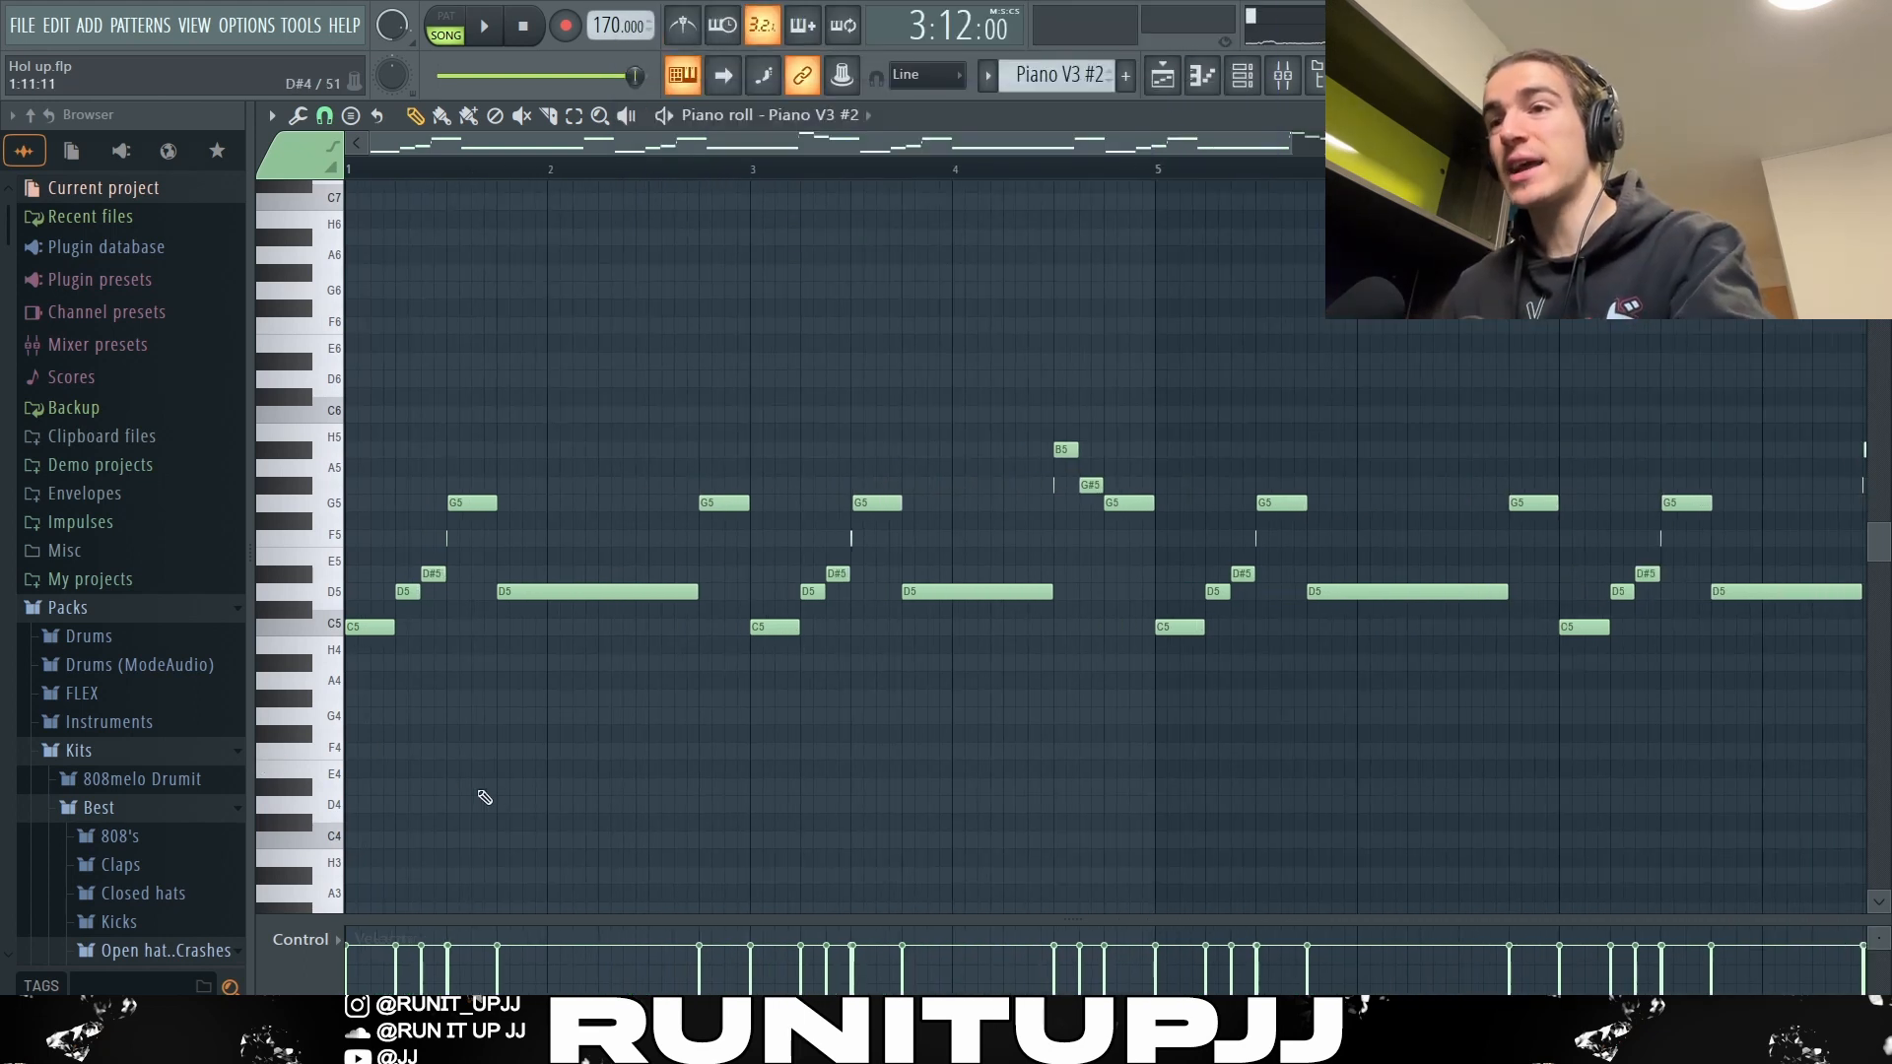
pyautogui.moveTo(461, 758); pyautogui.dragTo(356, 551)
pyautogui.keyDown('ctrl'); pyautogui.click(376, 622); pyautogui.keyUp('ctrl')
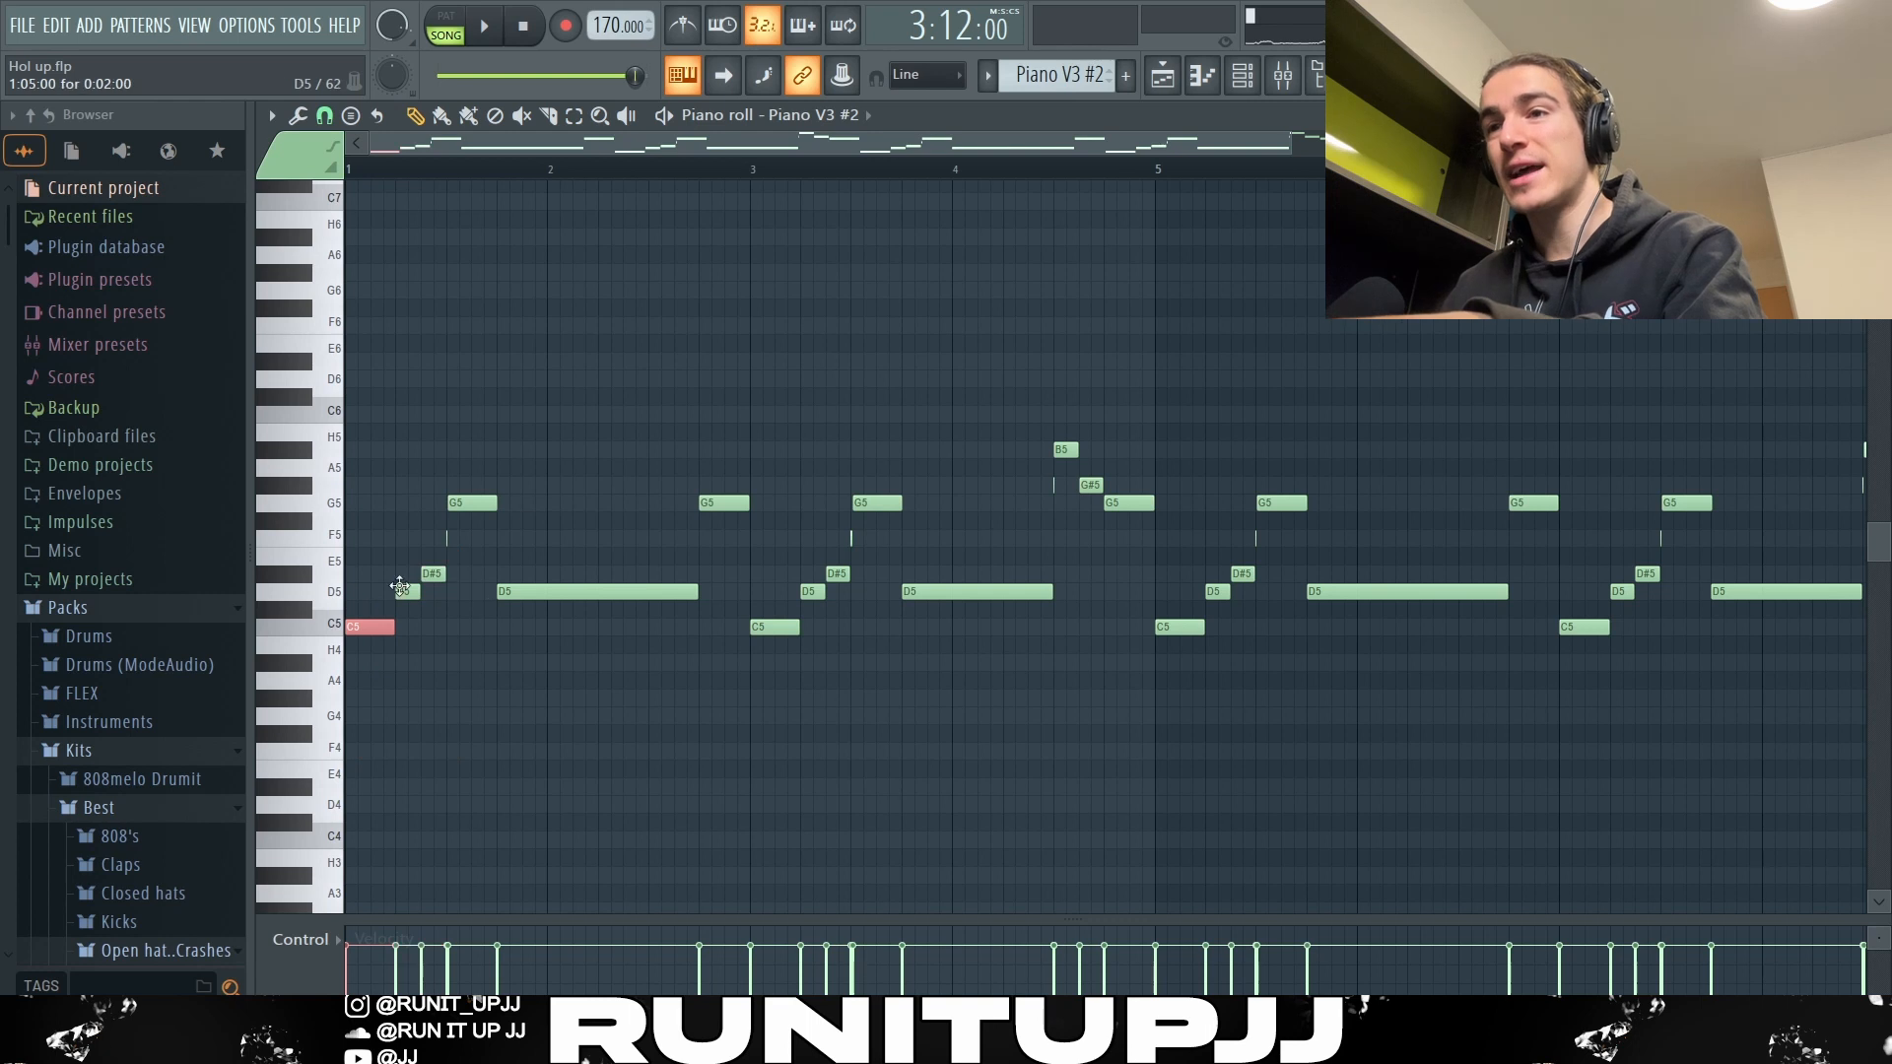
pyautogui.click(402, 589)
pyautogui.keyDown('ctrl'); pyautogui.click(432, 574); pyautogui.keyUp('ctrl')
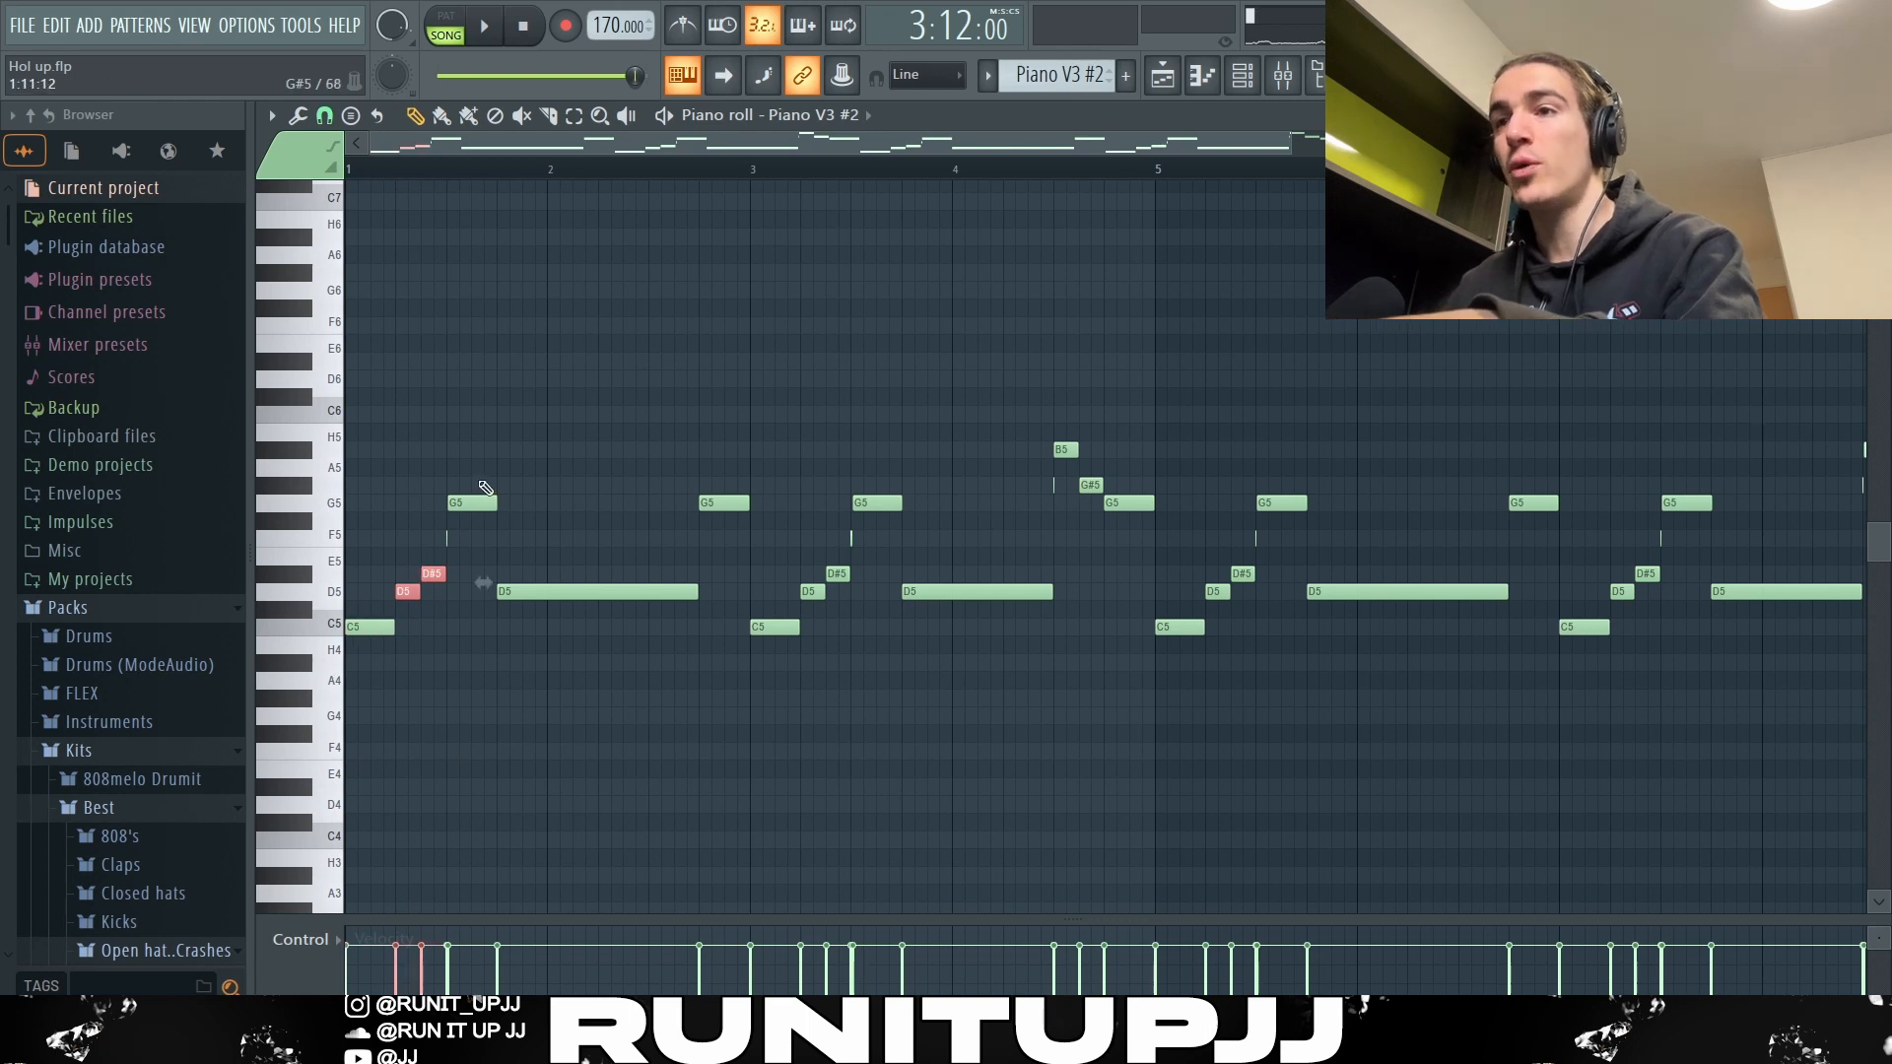
pyautogui.click(508, 591)
# Highlight the G5 before bar 3, the phrase starting there, the B5–G#5–G5 run in bar 4, and the whole melody
pyautogui.moveTo(682, 461); pyautogui.dragTo(726, 542)
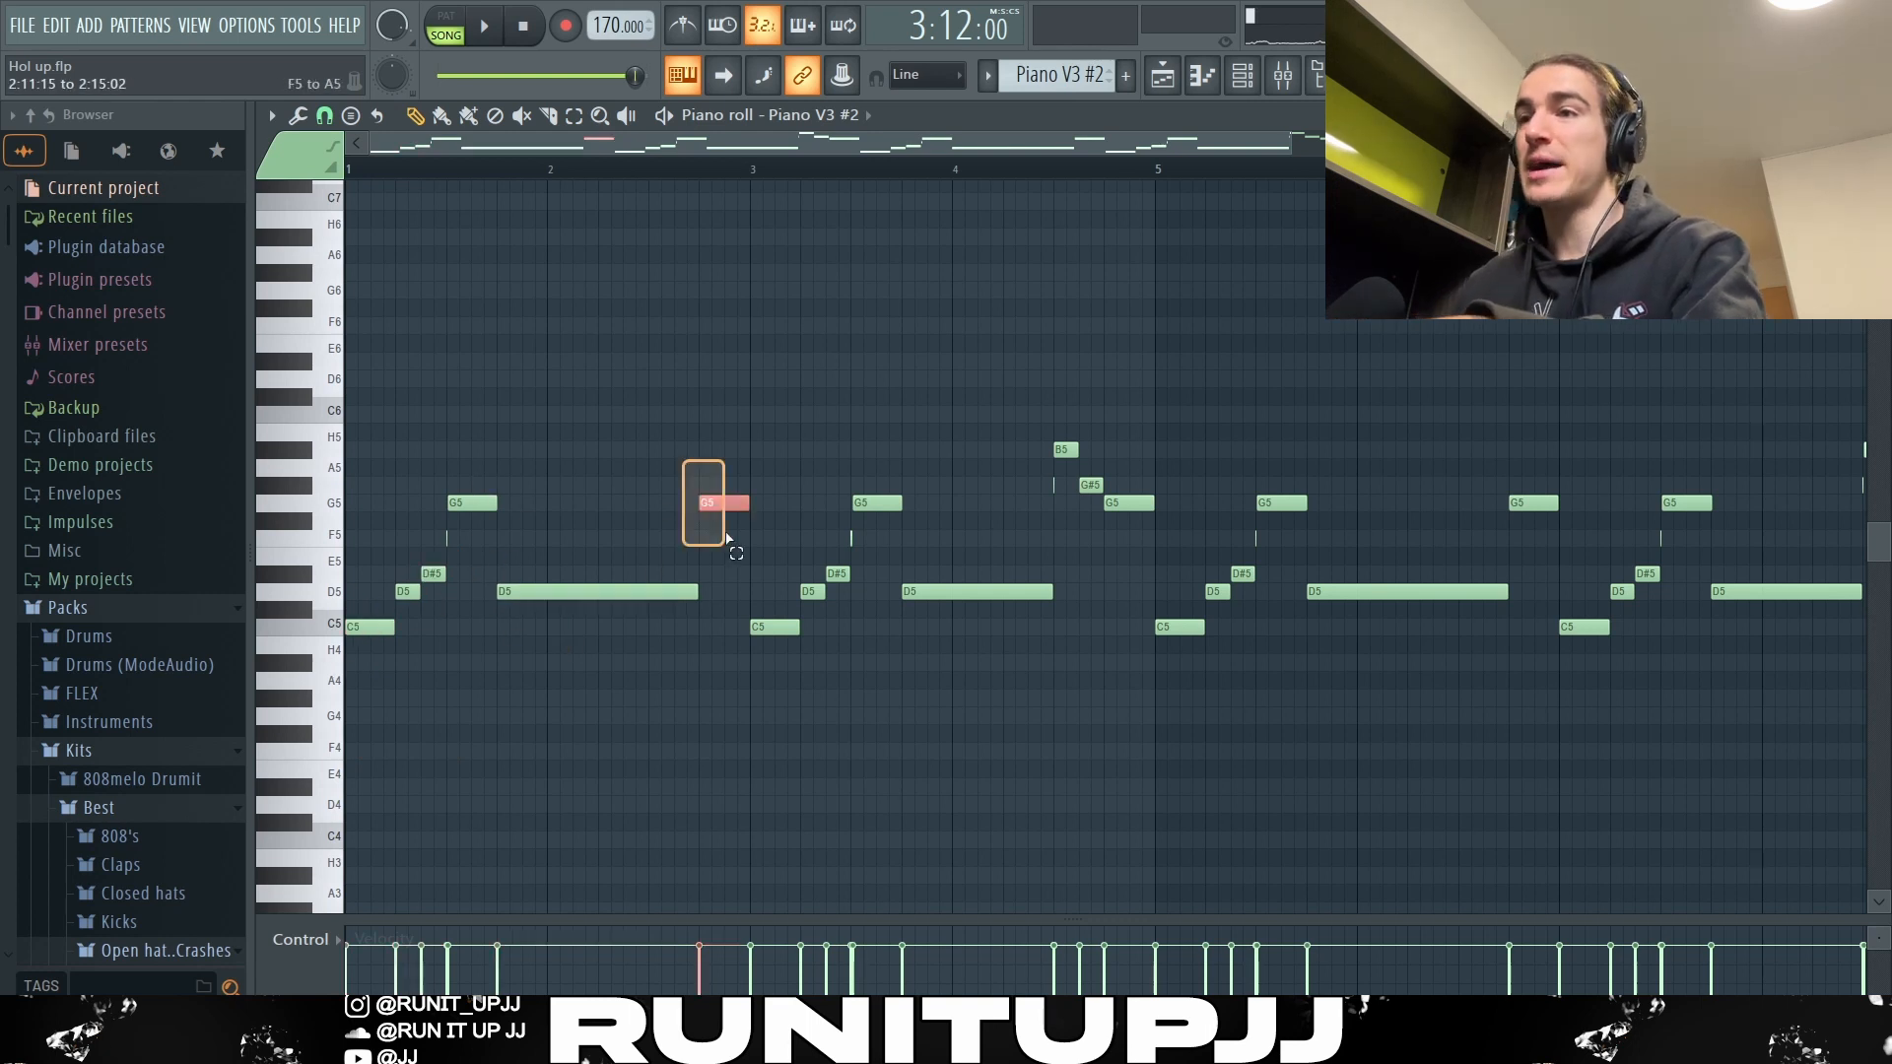
pyautogui.moveTo(752, 443); pyautogui.dragTo(962, 735)
pyautogui.moveTo(1055, 425); pyautogui.dragTo(1126, 542)
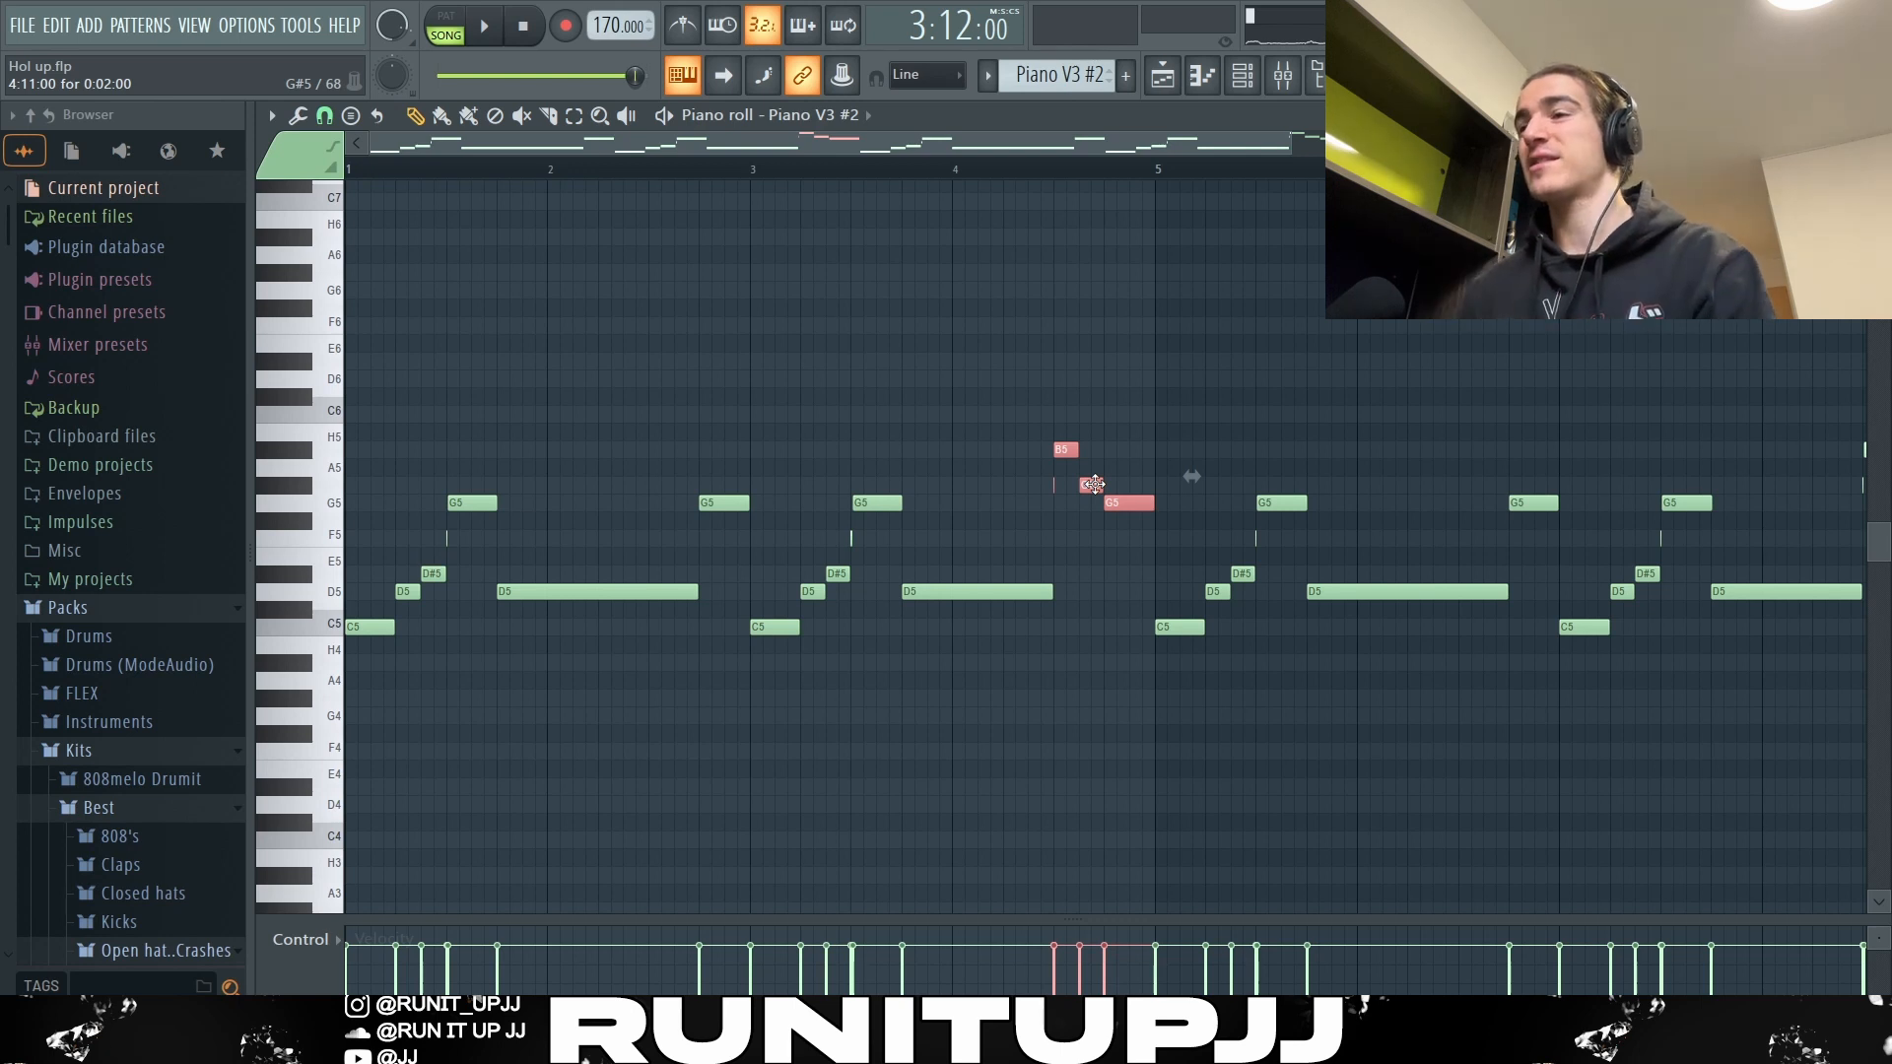
pyautogui.scroll(-2, 1095, 485)
pyautogui.moveTo(1587, 811); pyautogui.dragTo(341, 392)
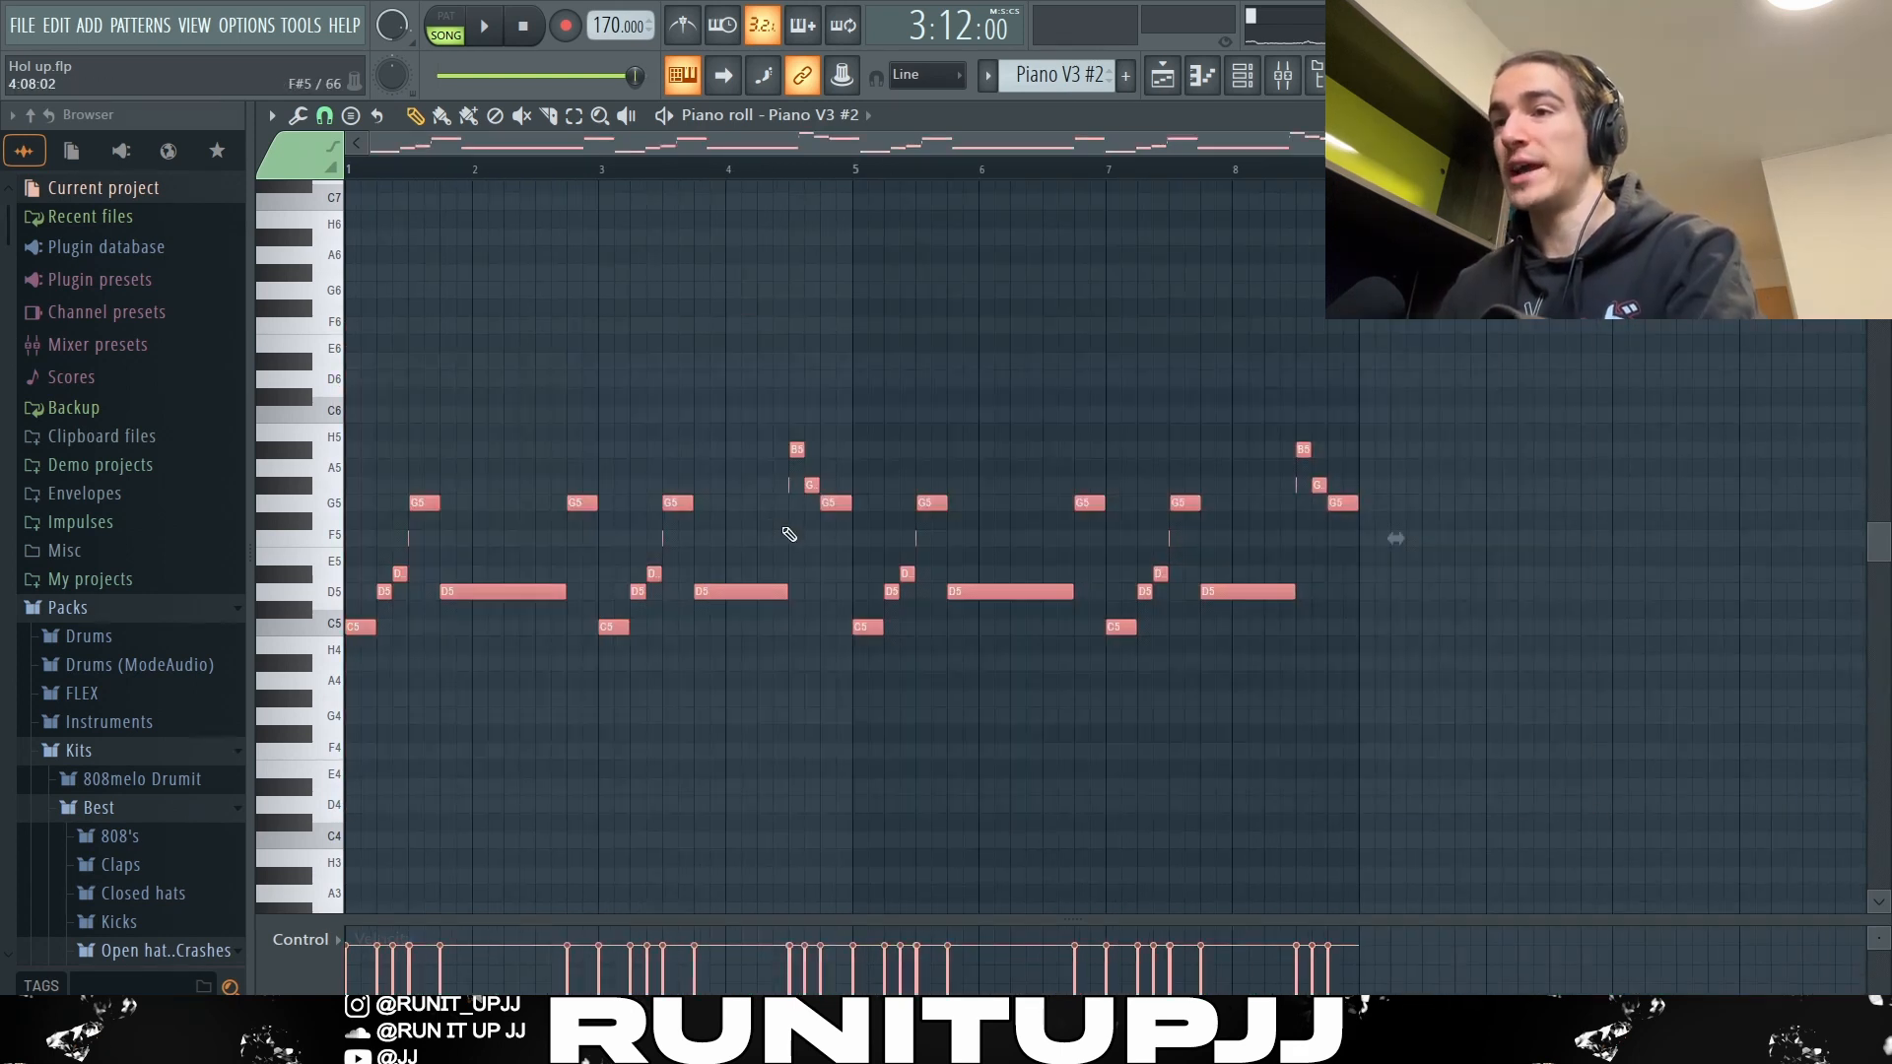
pyautogui.click(702, 755)
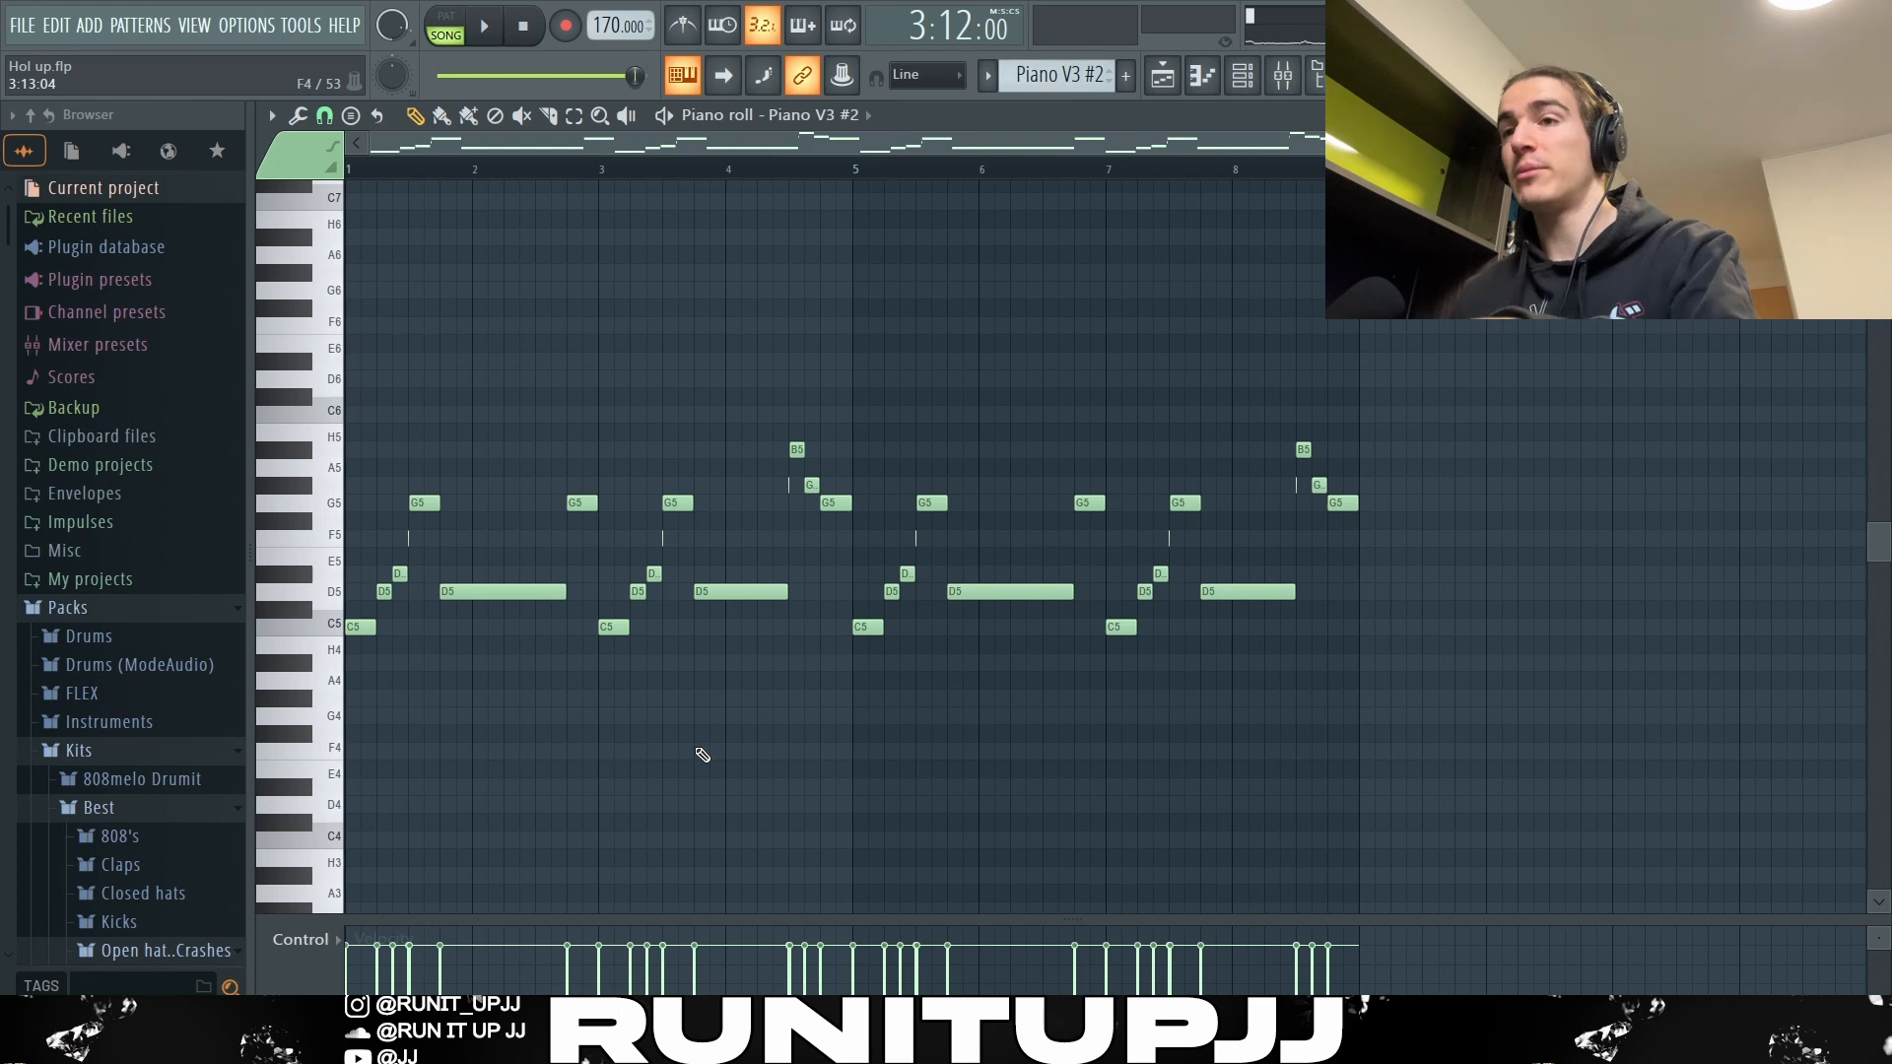
# Examine the very short grace notes in the melody, at F5 before the G5 notes and at G#5 before B5
pyautogui.scroll(2, 413, 726)
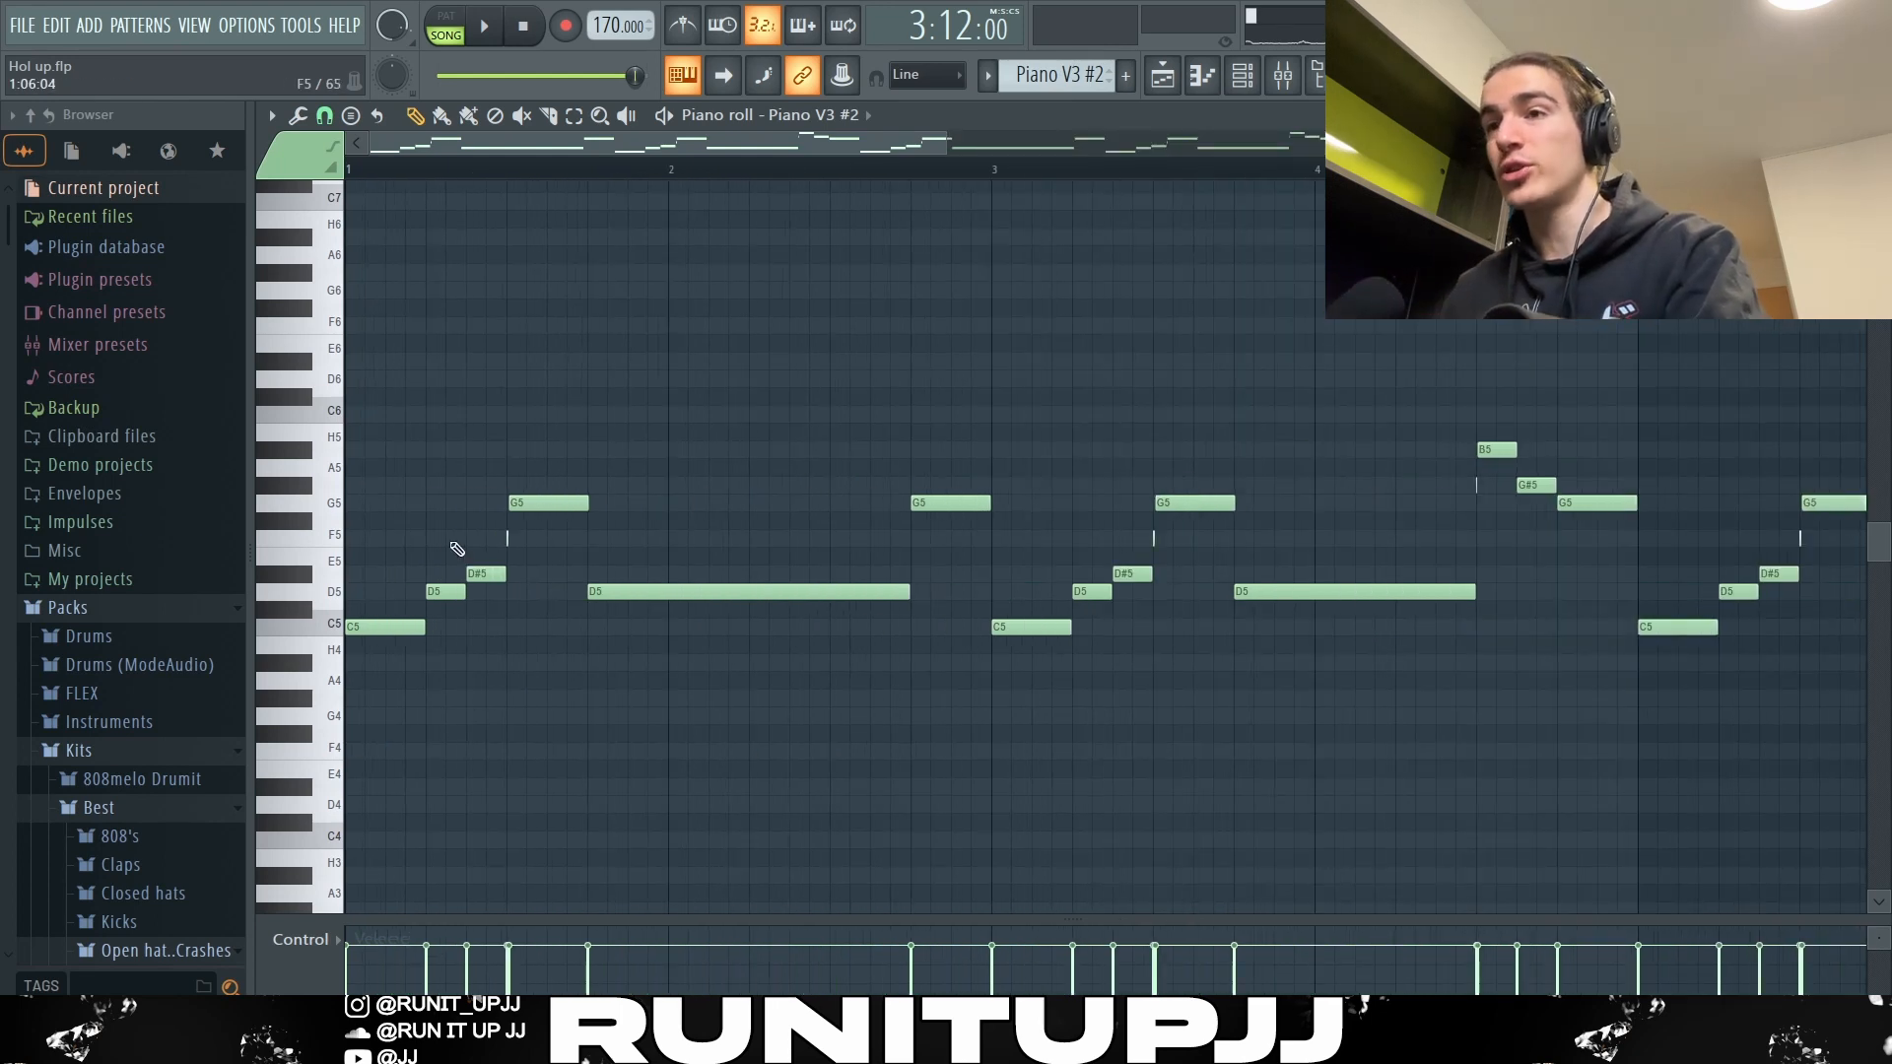
pyautogui.moveTo(453, 543); pyautogui.dragTo(627, 545)
pyautogui.moveTo(1087, 541); pyautogui.dragTo(1243, 544)
pyautogui.moveTo(1425, 477); pyautogui.dragTo(1498, 510)
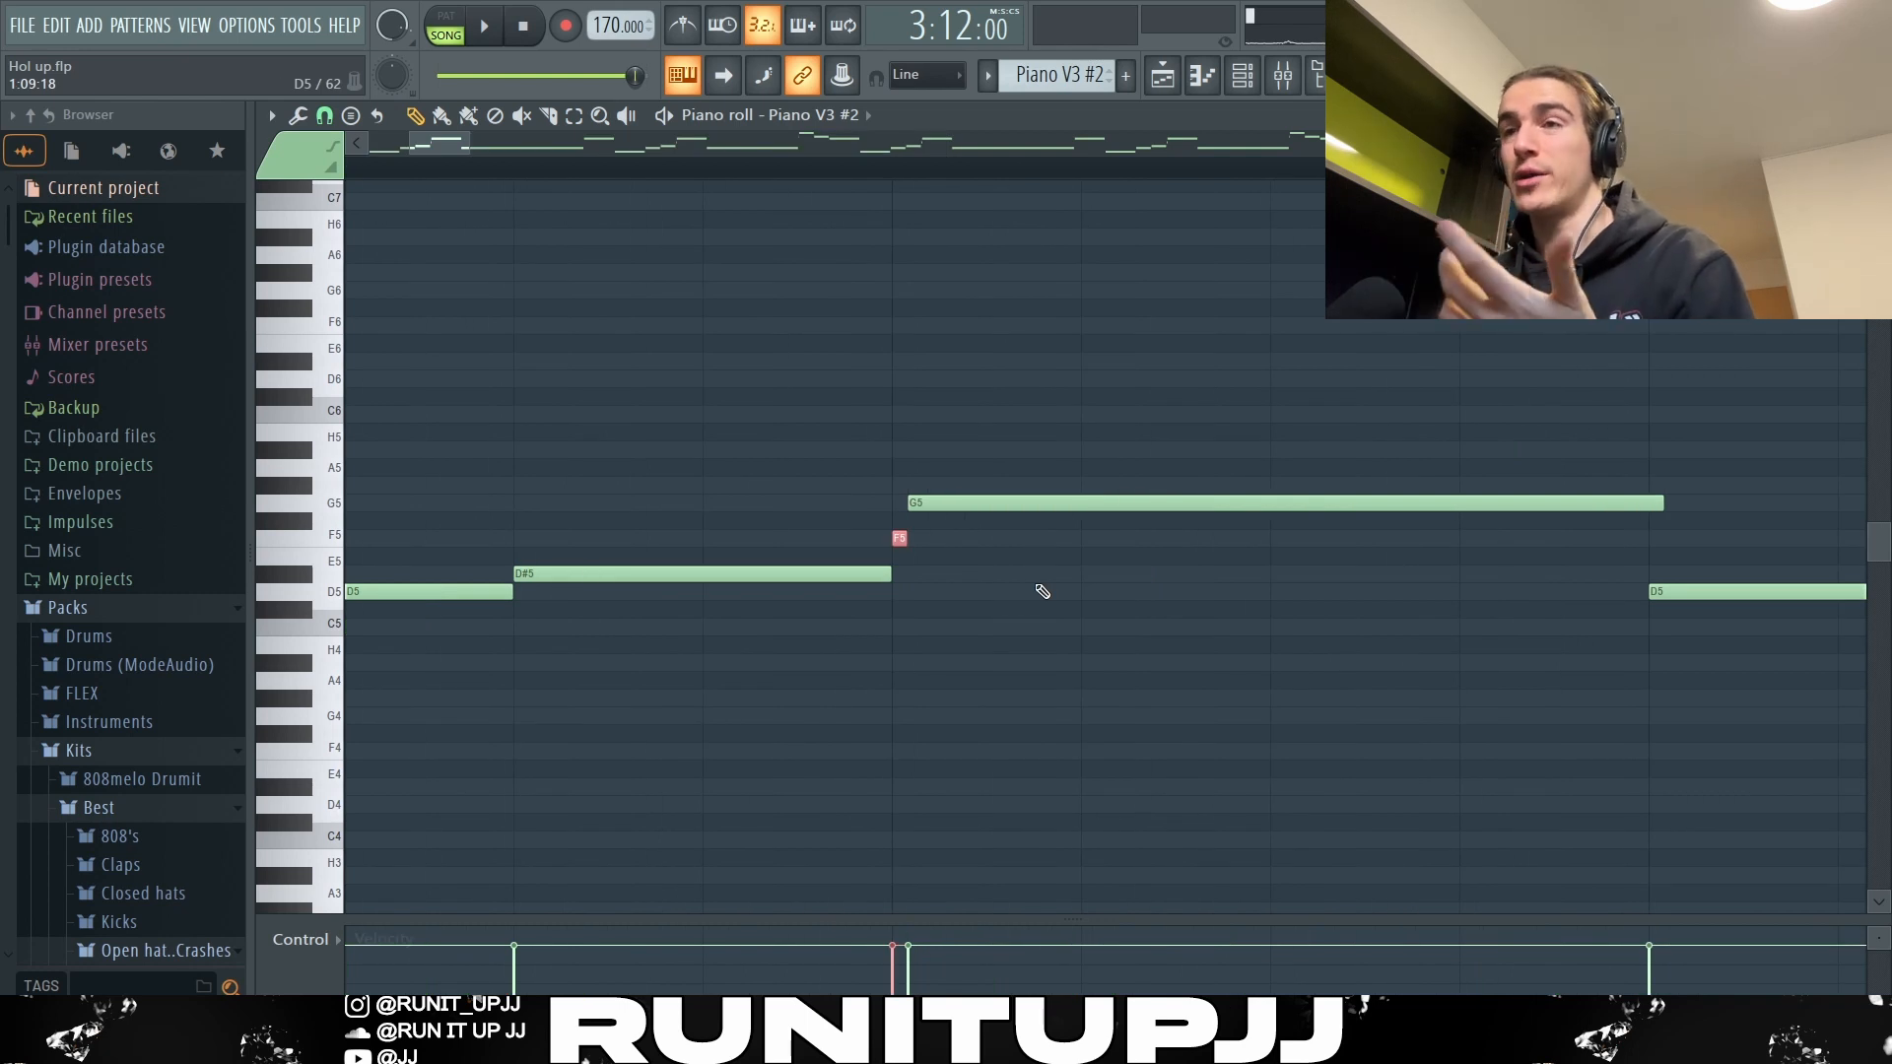
# Turn grid snapping off with (none) and place a tiny grace note on F5 just before the first G5 note
pyautogui.click(326, 119)
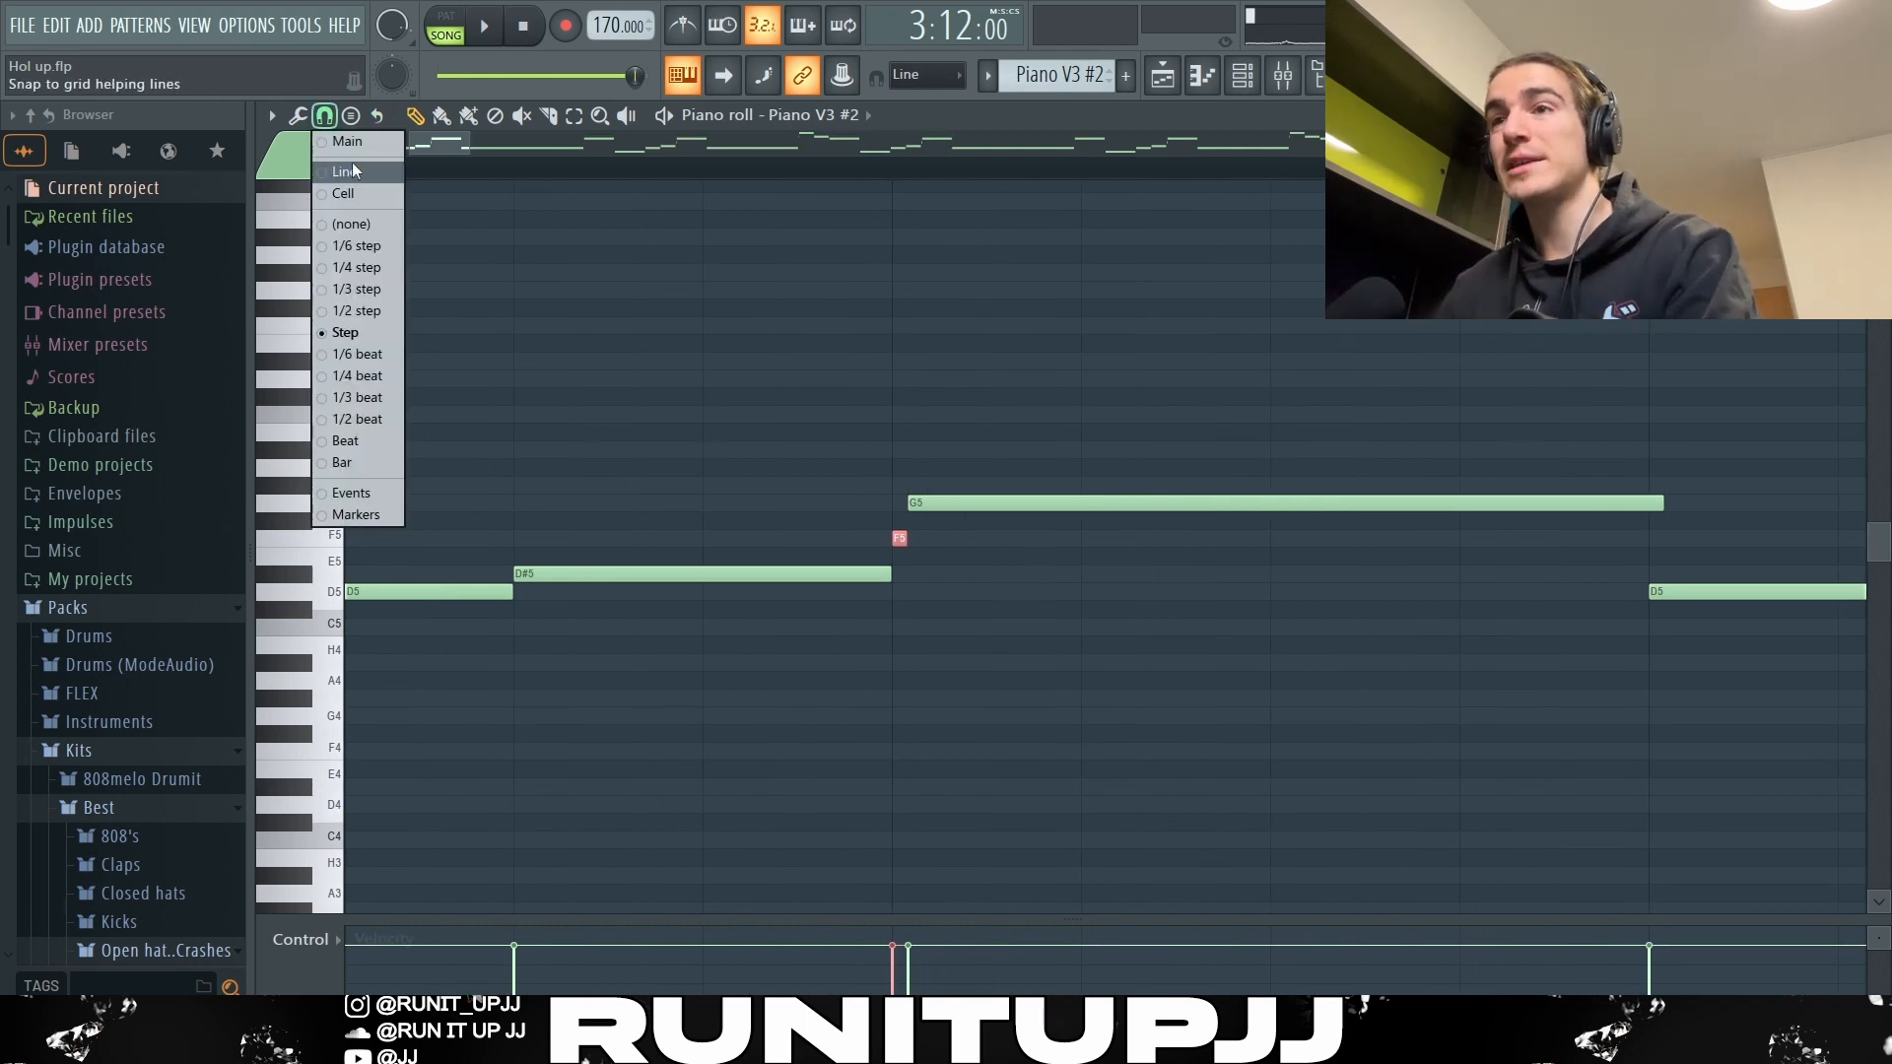
pyautogui.click(358, 224)
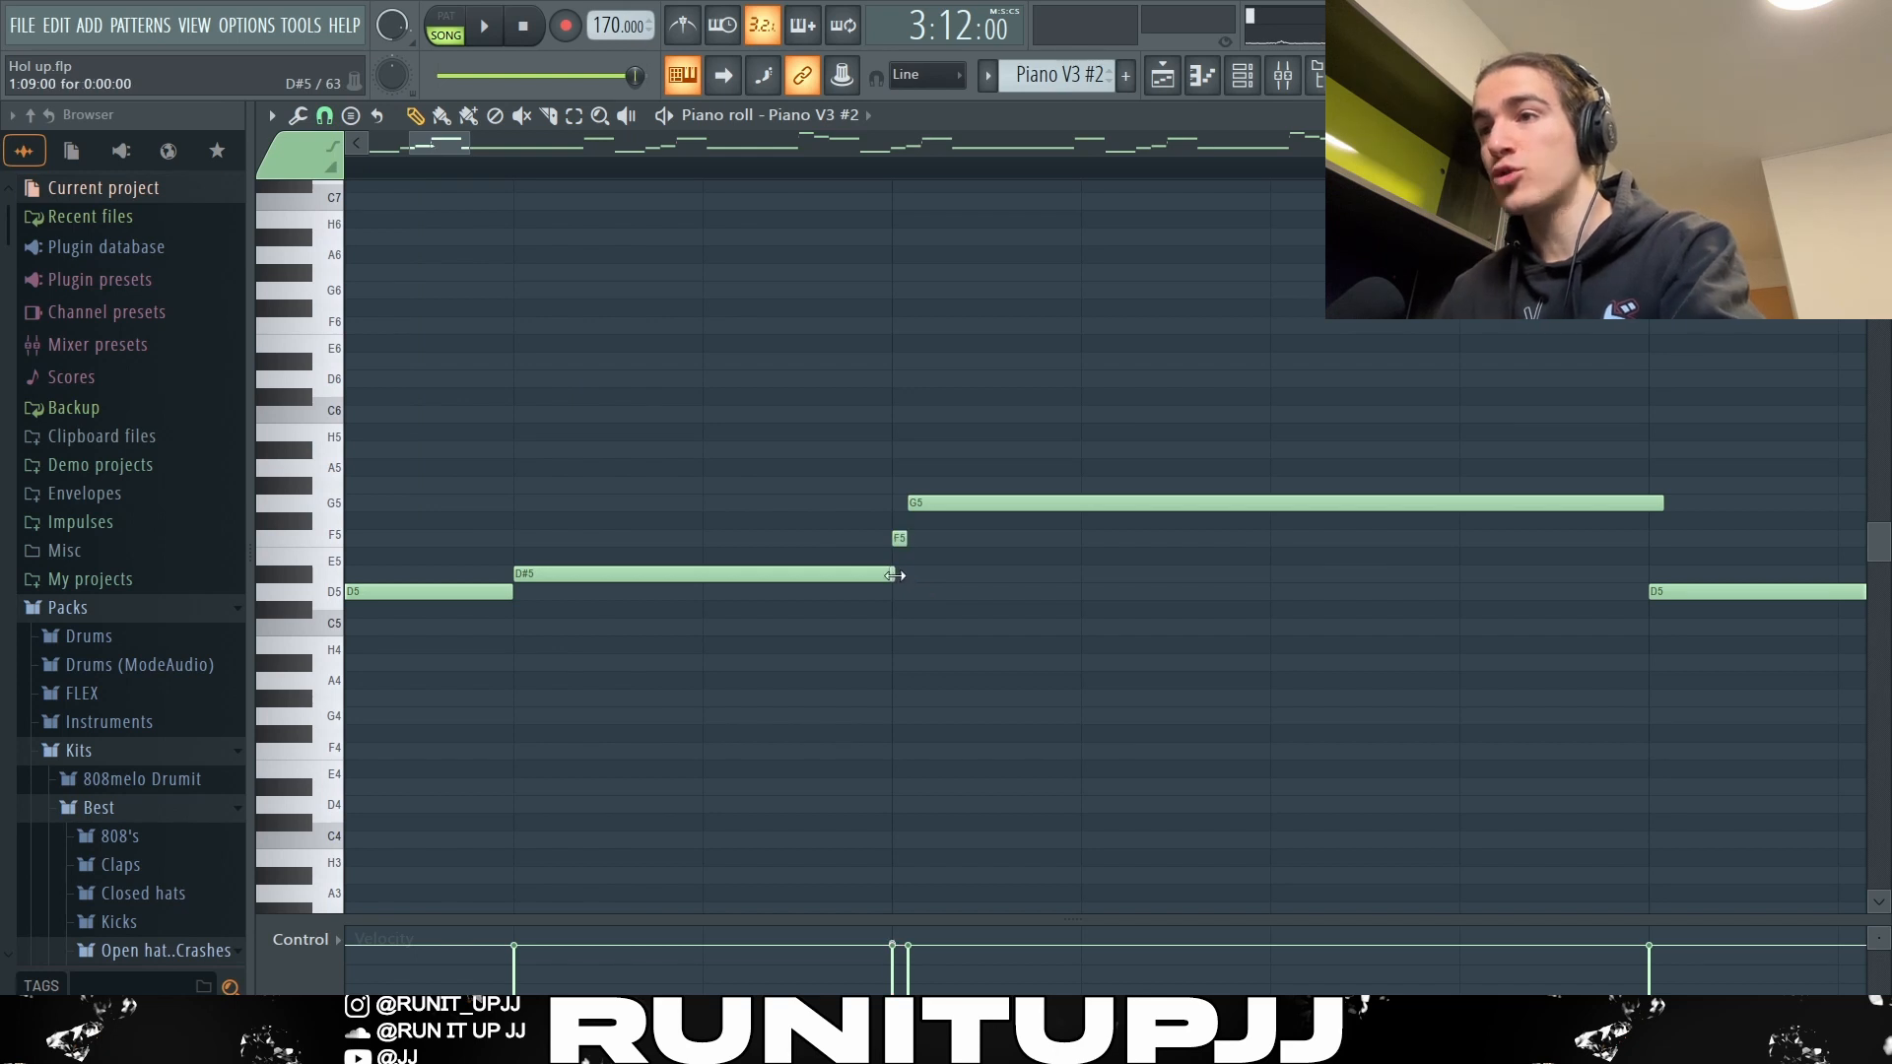
pyautogui.moveTo(907, 582); pyautogui.dragTo(919, 589)
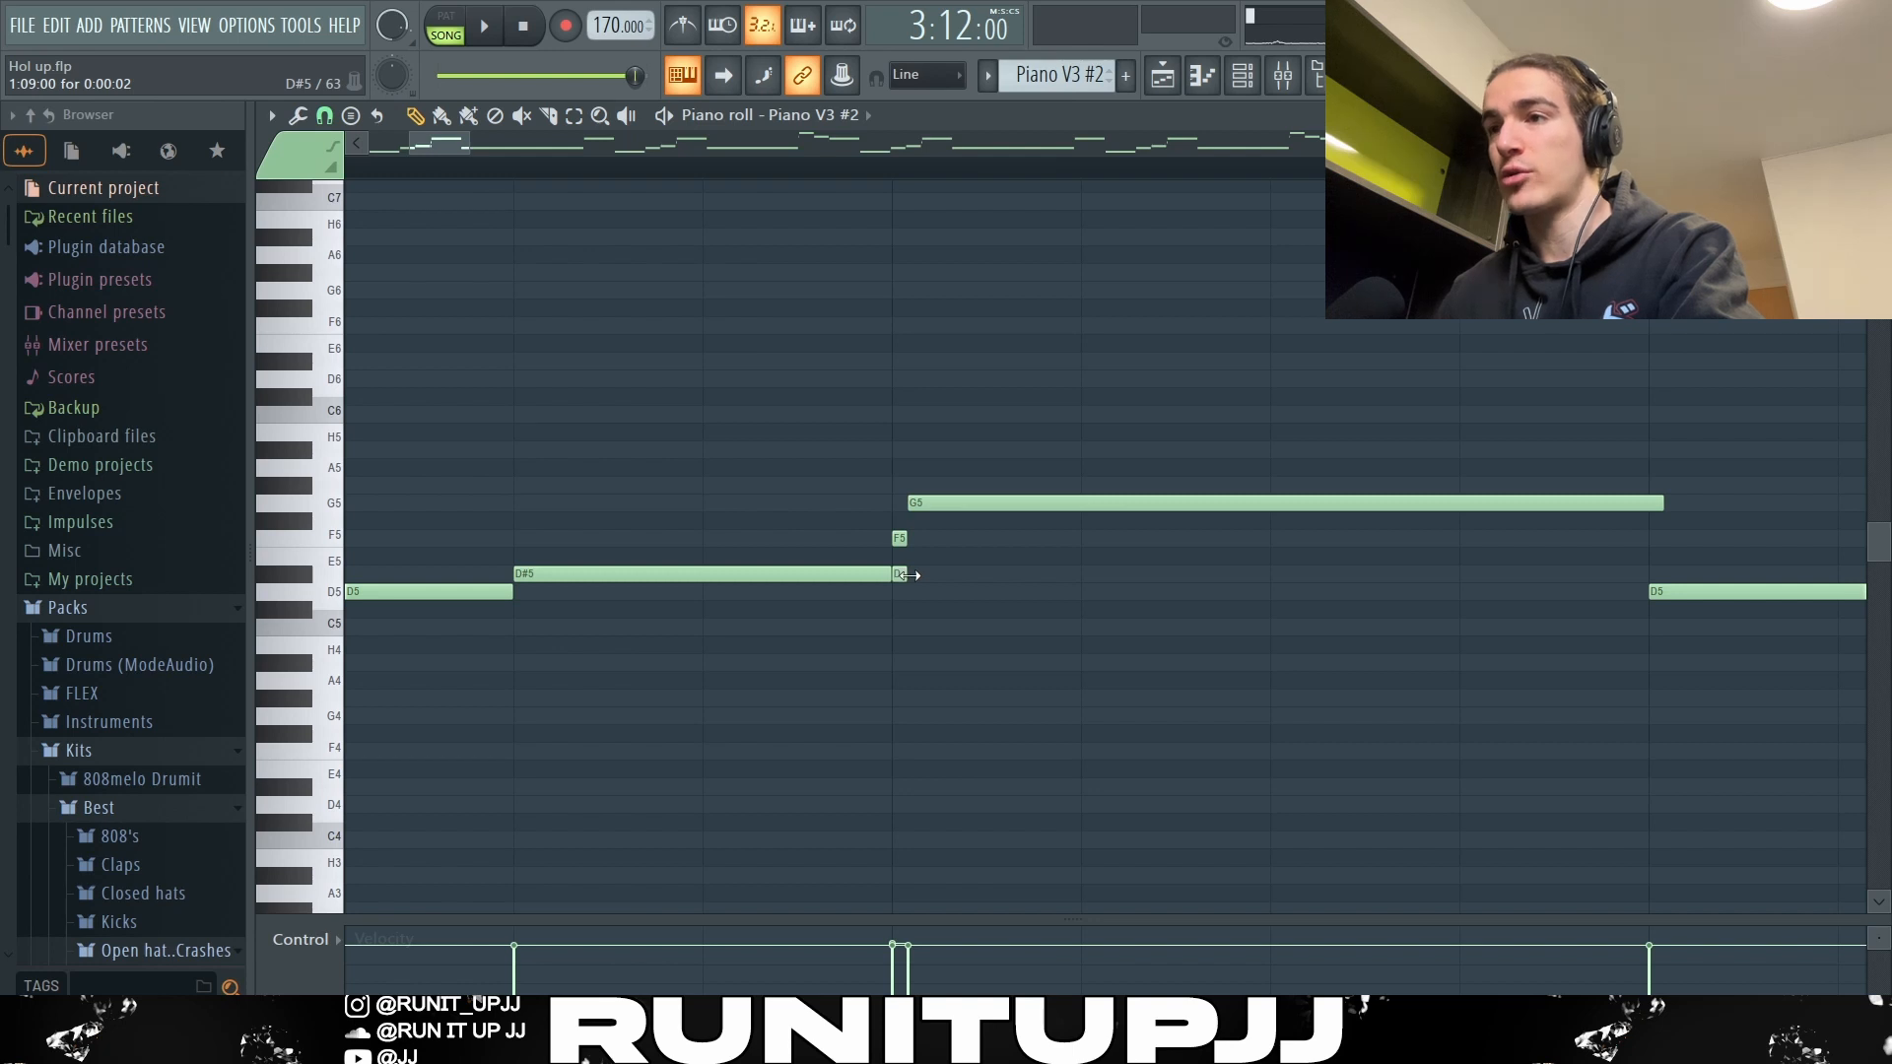
pyautogui.moveTo(898, 574); pyautogui.dragTo(899, 539)
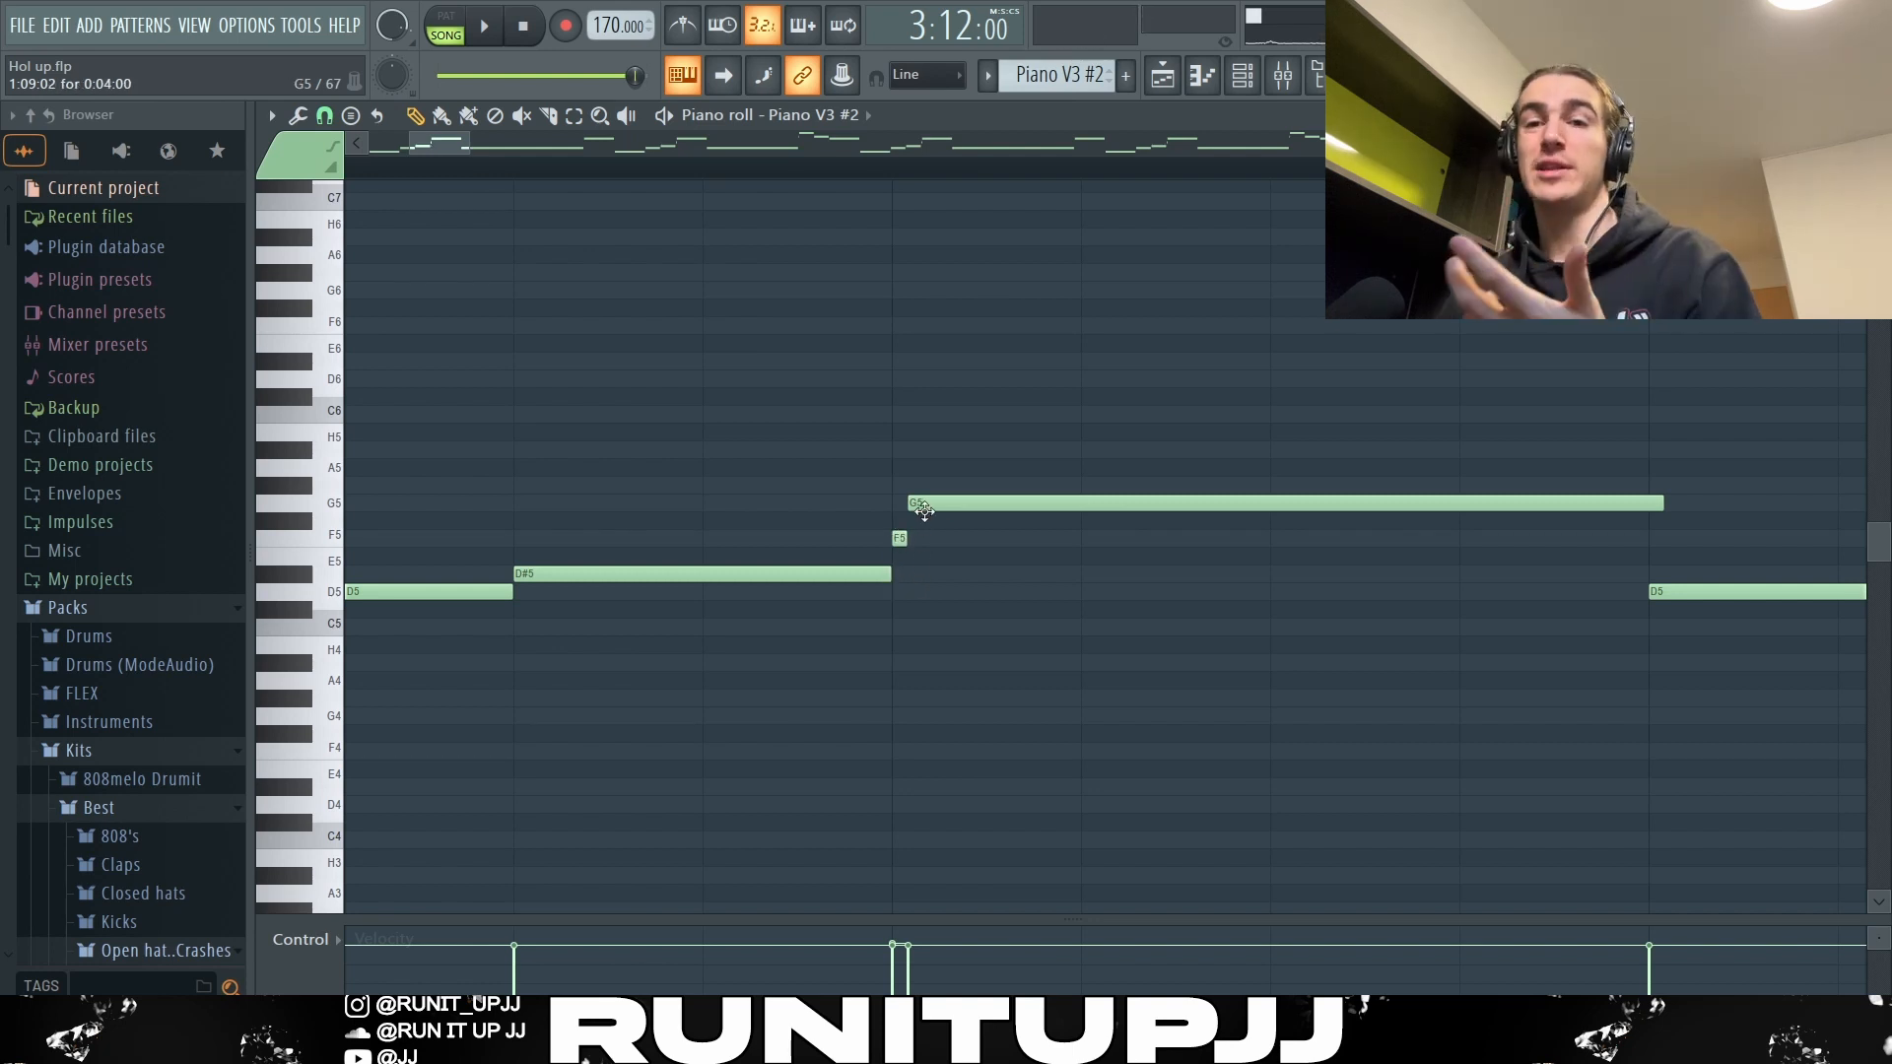
pyautogui.moveTo(958, 572); pyautogui.dragTo(895, 465)
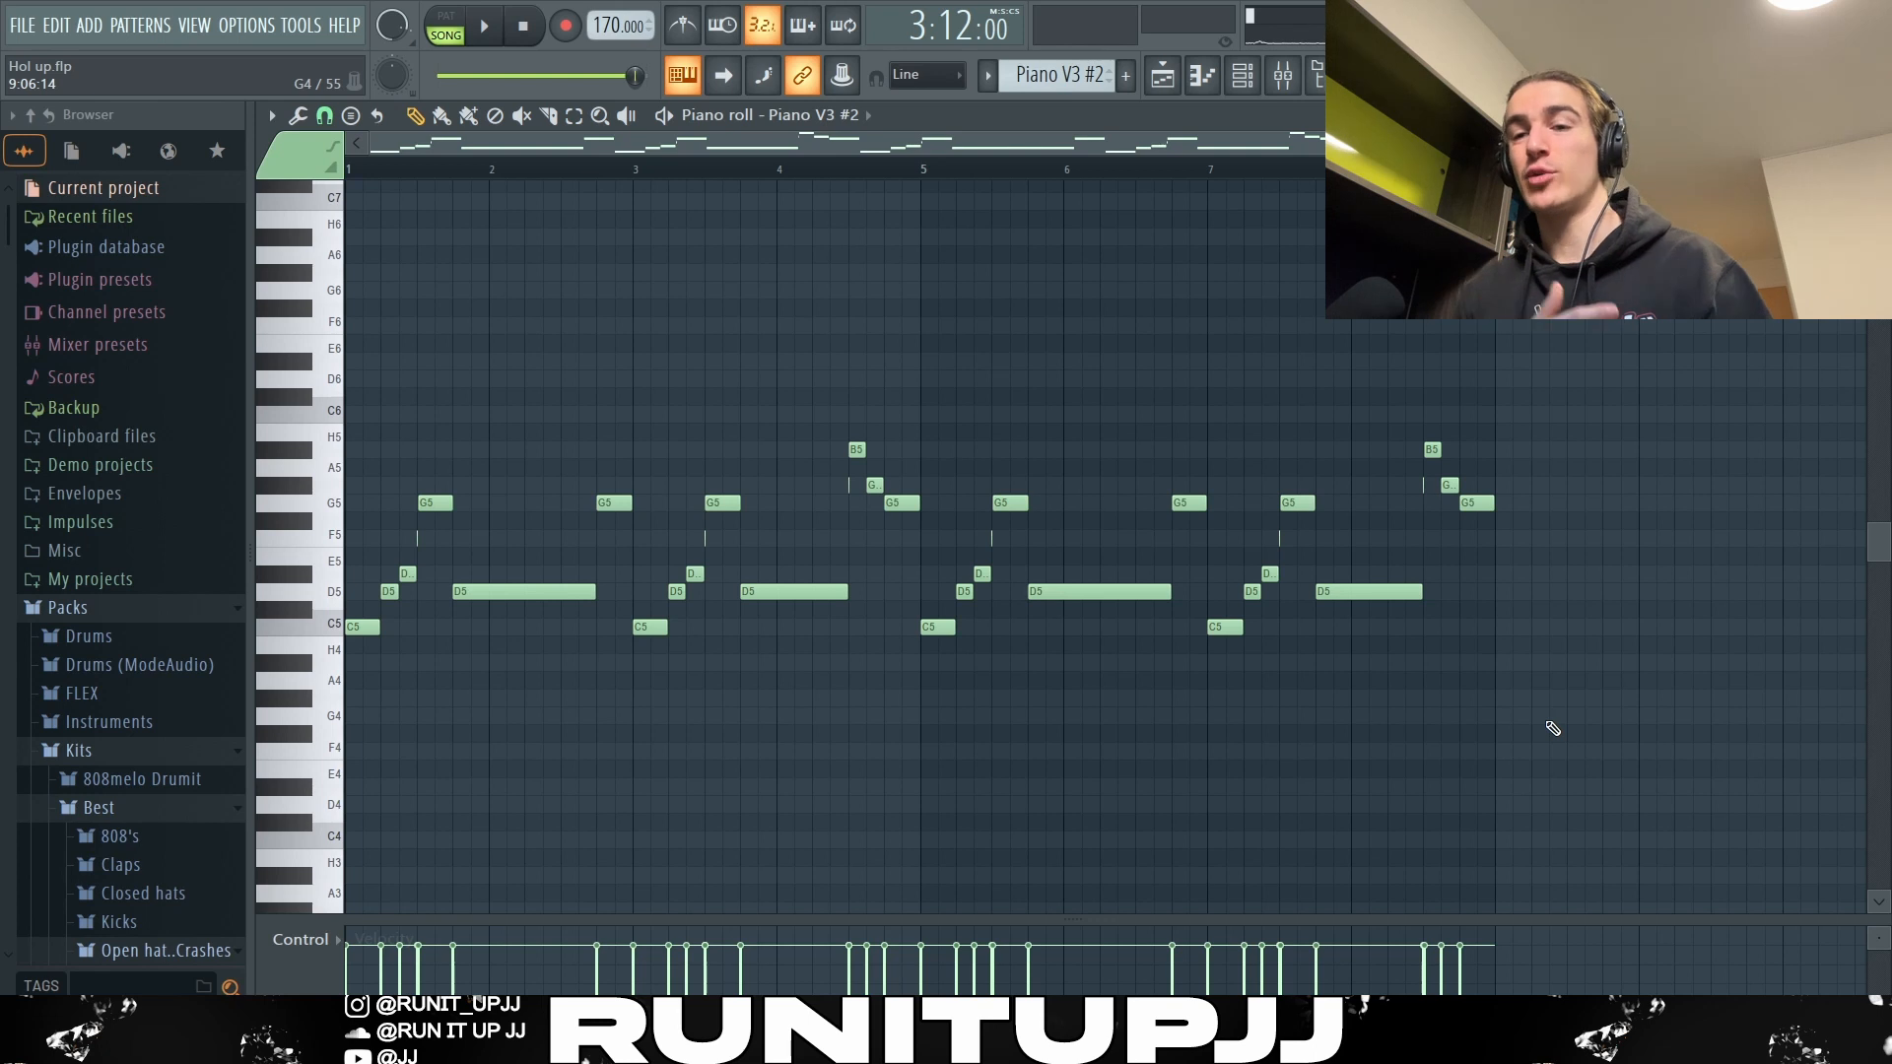
# Listen to the Piano V3 #2 melody and its Xpand!2 layer, and review the Pro-Q 3 curve on mixer insert 3
pyautogui.press('space')
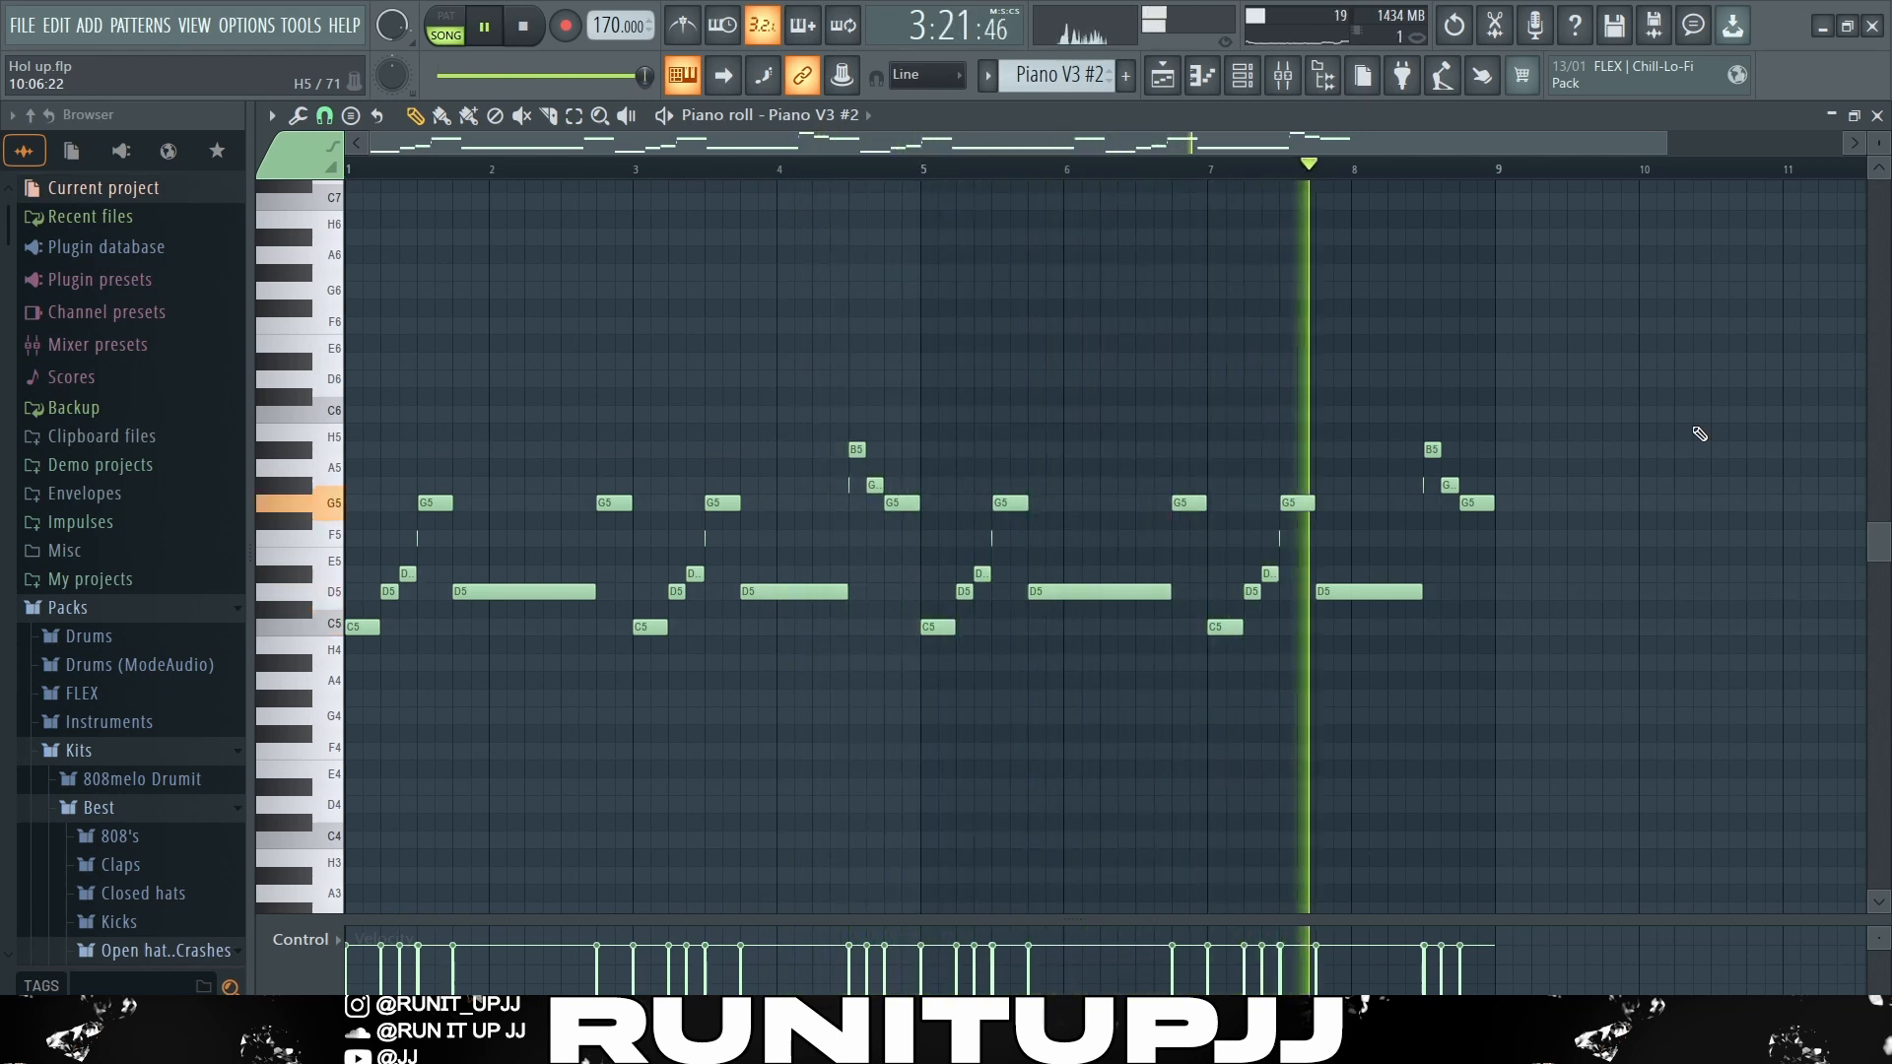
pyautogui.press('space')
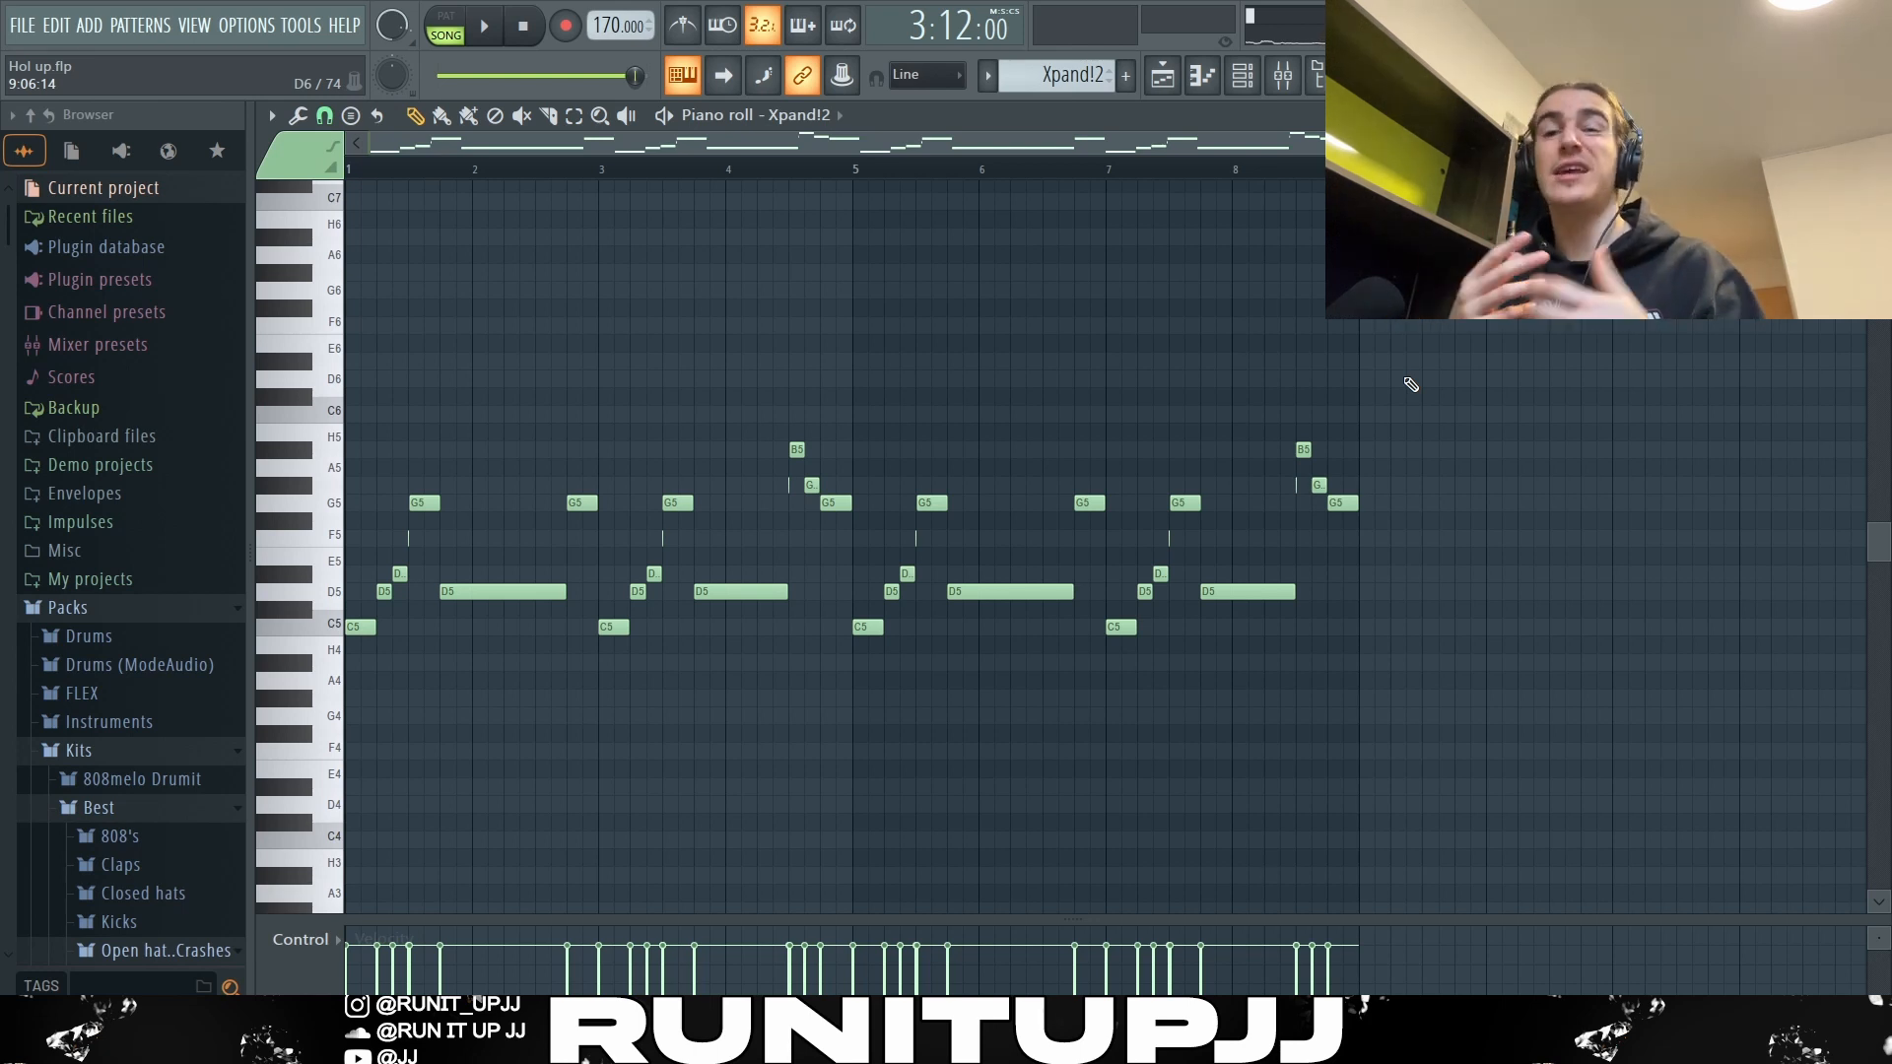
pyautogui.press('space')
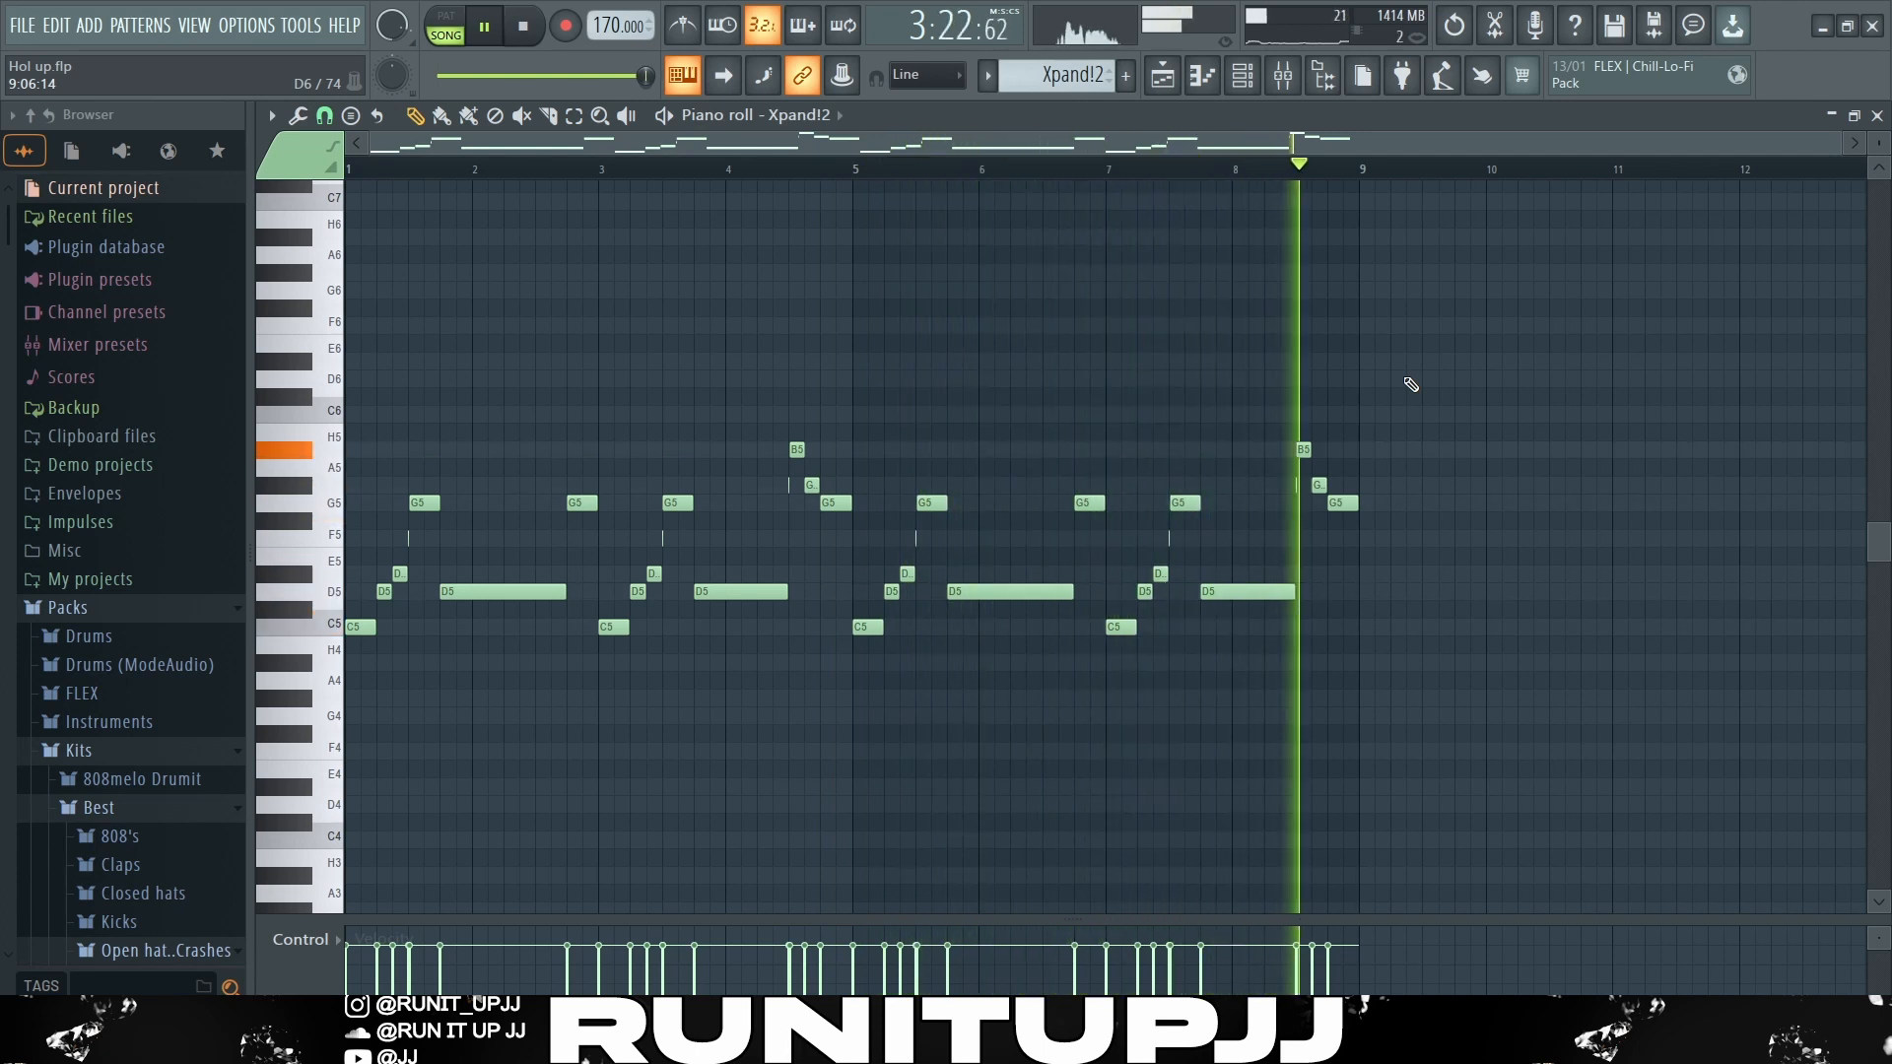
pyautogui.press('space')
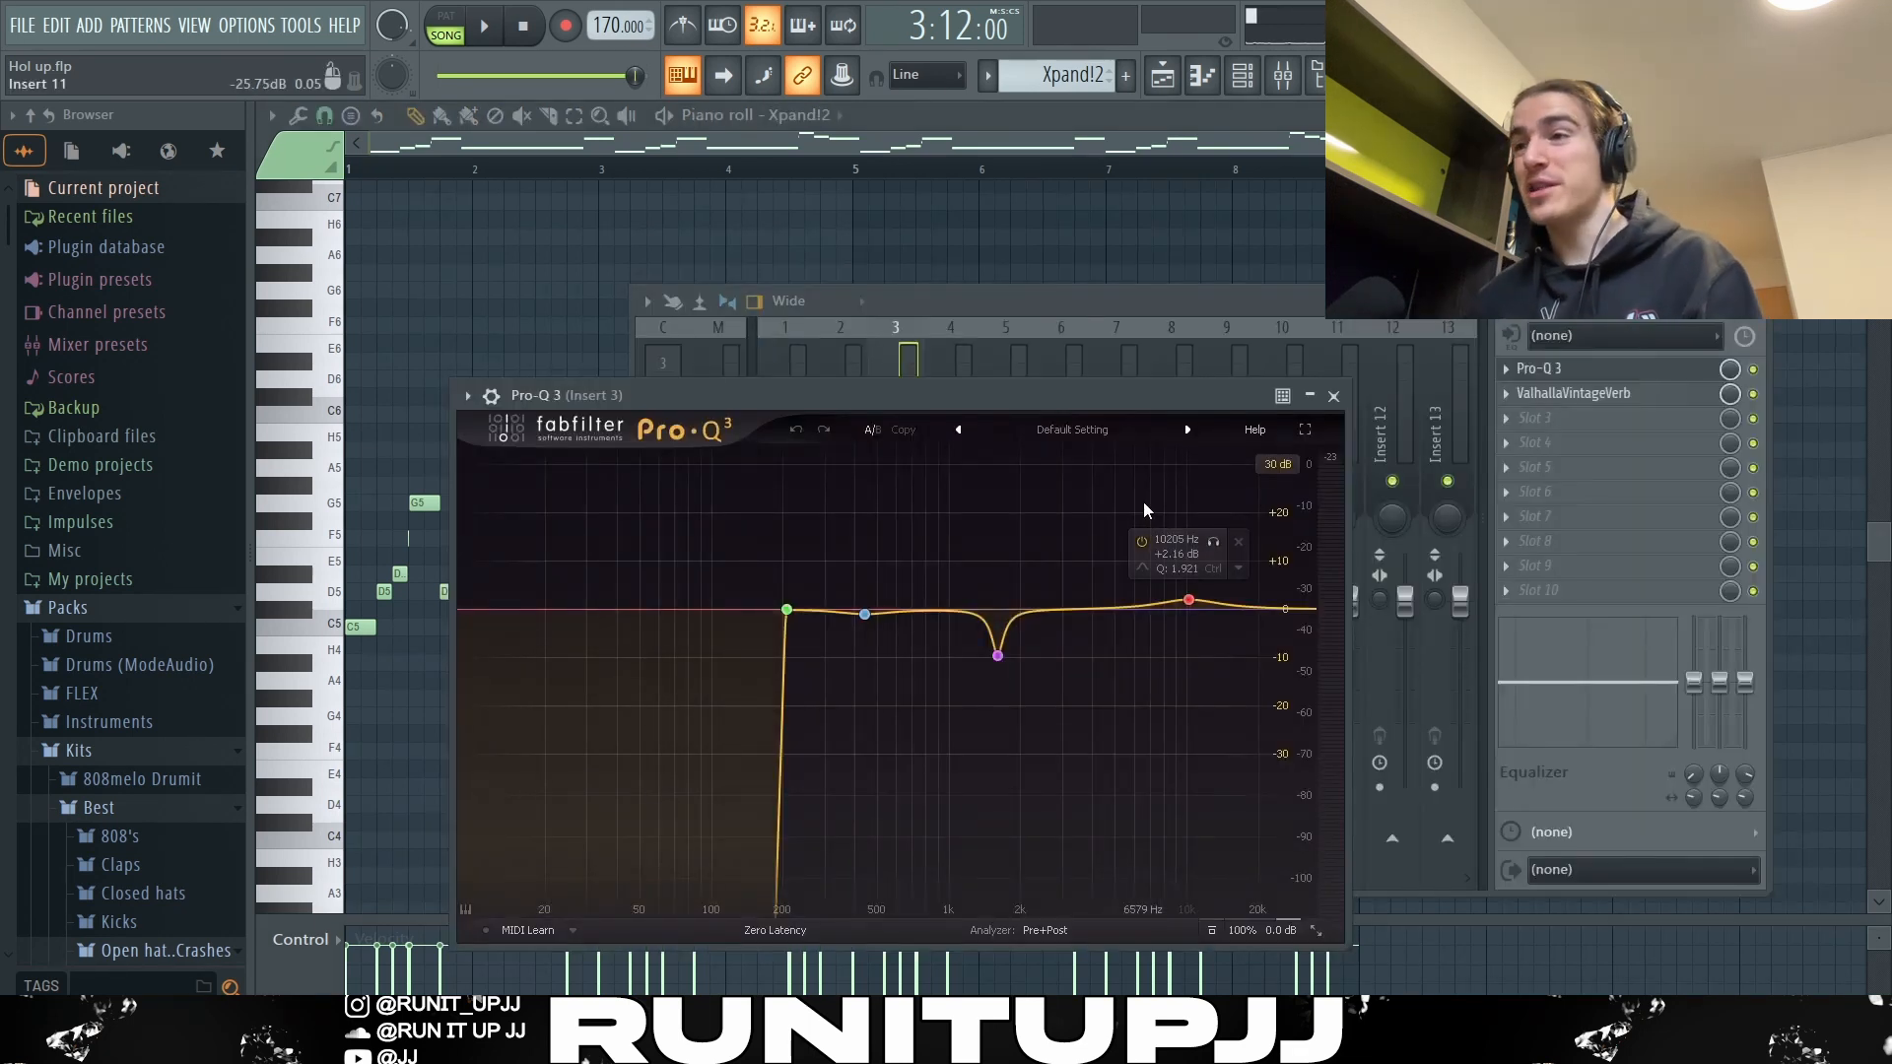
pyautogui.moveTo(1053, 637)
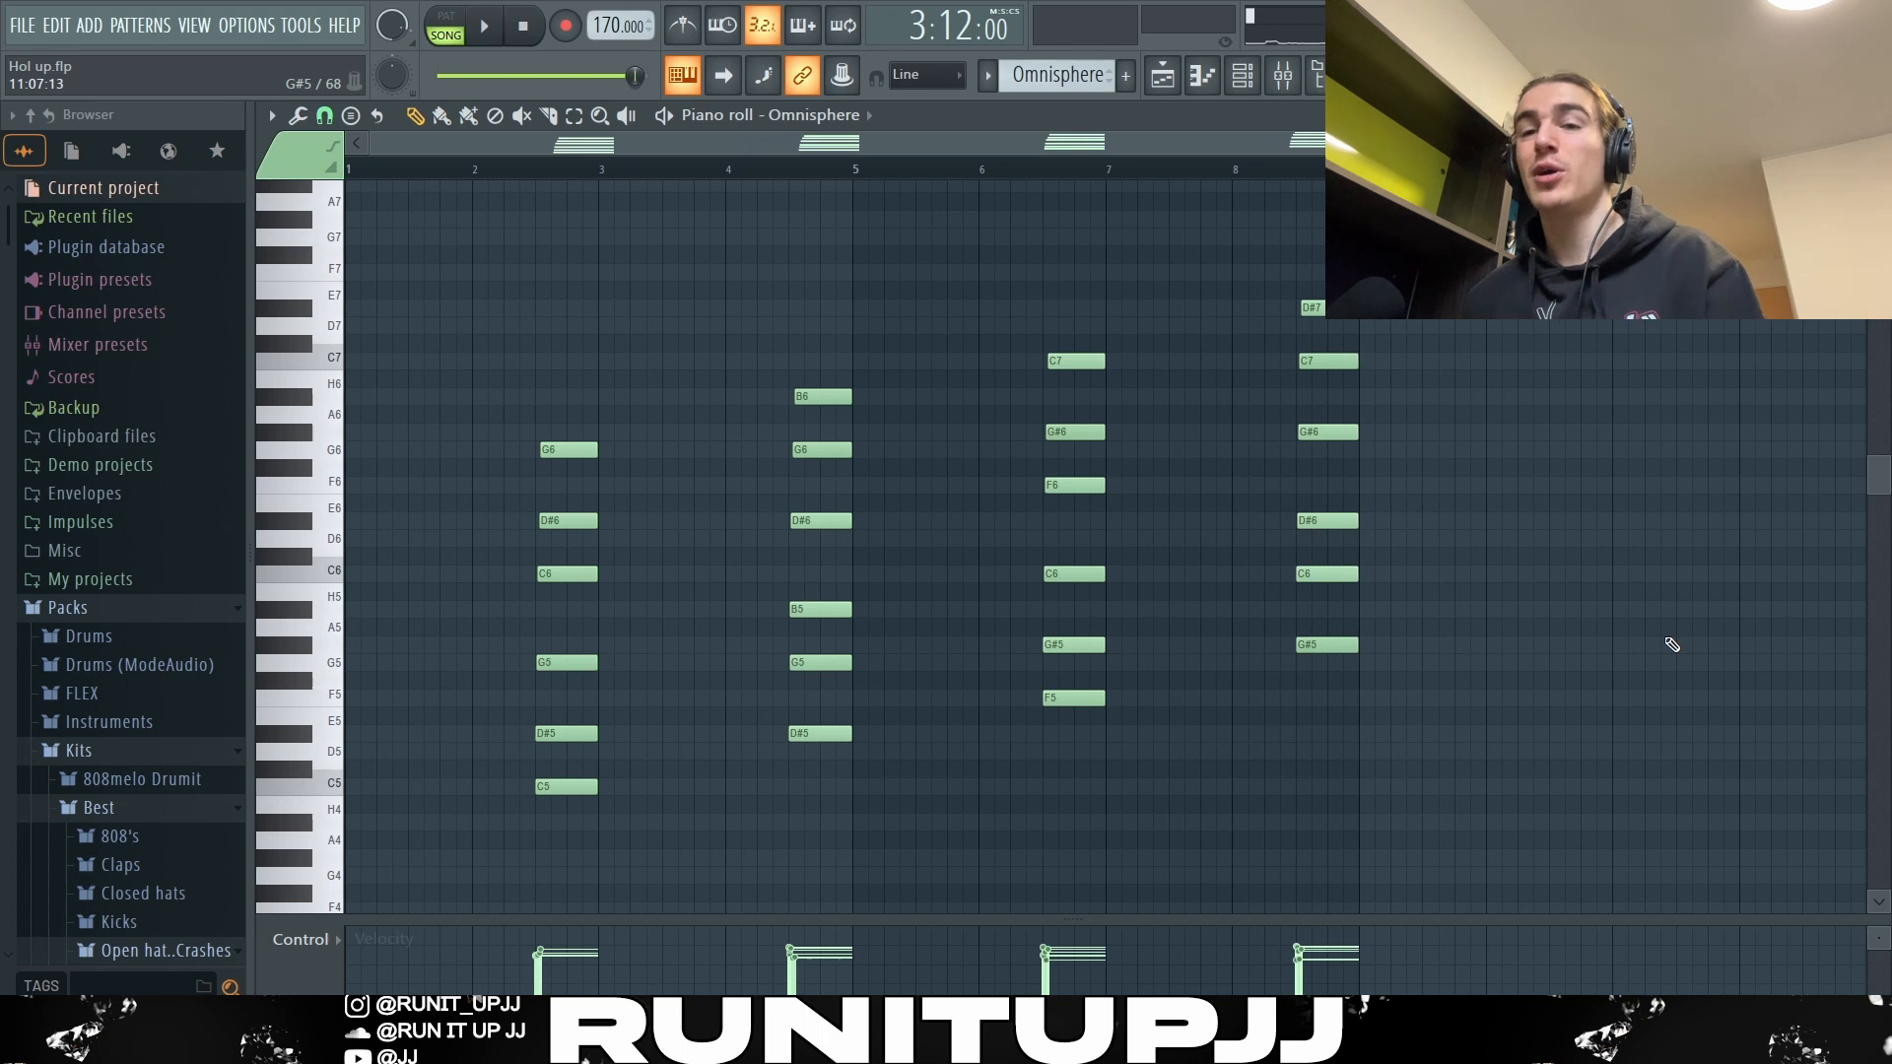
# Highlight the lowest note of each of the four Omnisphere chords: C5, D#5, F5 and G#5
pyautogui.keyDown('ctrl'); pyautogui.keyDown('shift'); pyautogui.click(576, 787); pyautogui.keyUp('shift'); pyautogui.keyUp('ctrl')
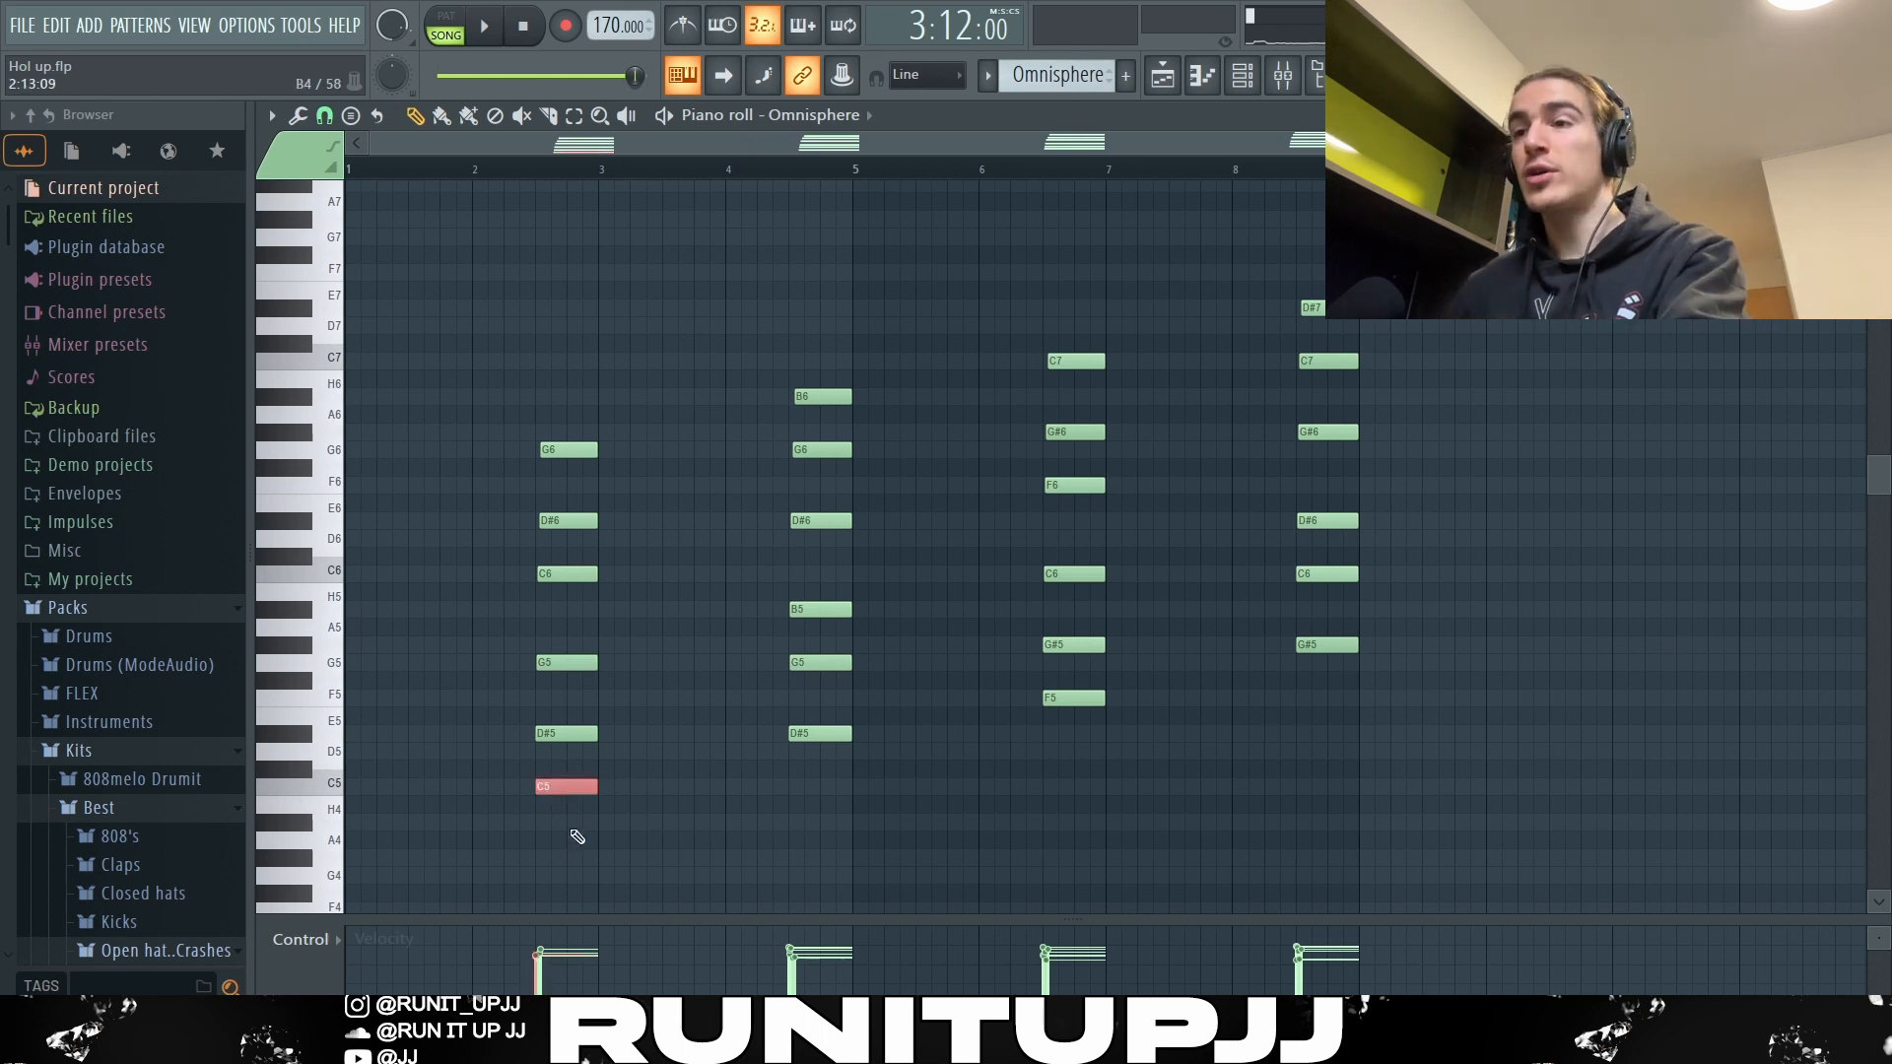
pyautogui.keyDown('ctrl'); pyautogui.keyDown('shift'); pyautogui.click(830, 734); pyautogui.keyUp('shift'); pyautogui.keyUp('ctrl')
pyautogui.keyDown('ctrl'); pyautogui.keyDown('shift'); pyautogui.click(1084, 698); pyautogui.keyUp('shift'); pyautogui.keyUp('ctrl')
pyautogui.keyDown('ctrl'); pyautogui.keyDown('shift'); pyautogui.click(1340, 646); pyautogui.keyUp('shift'); pyautogui.keyUp('ctrl')
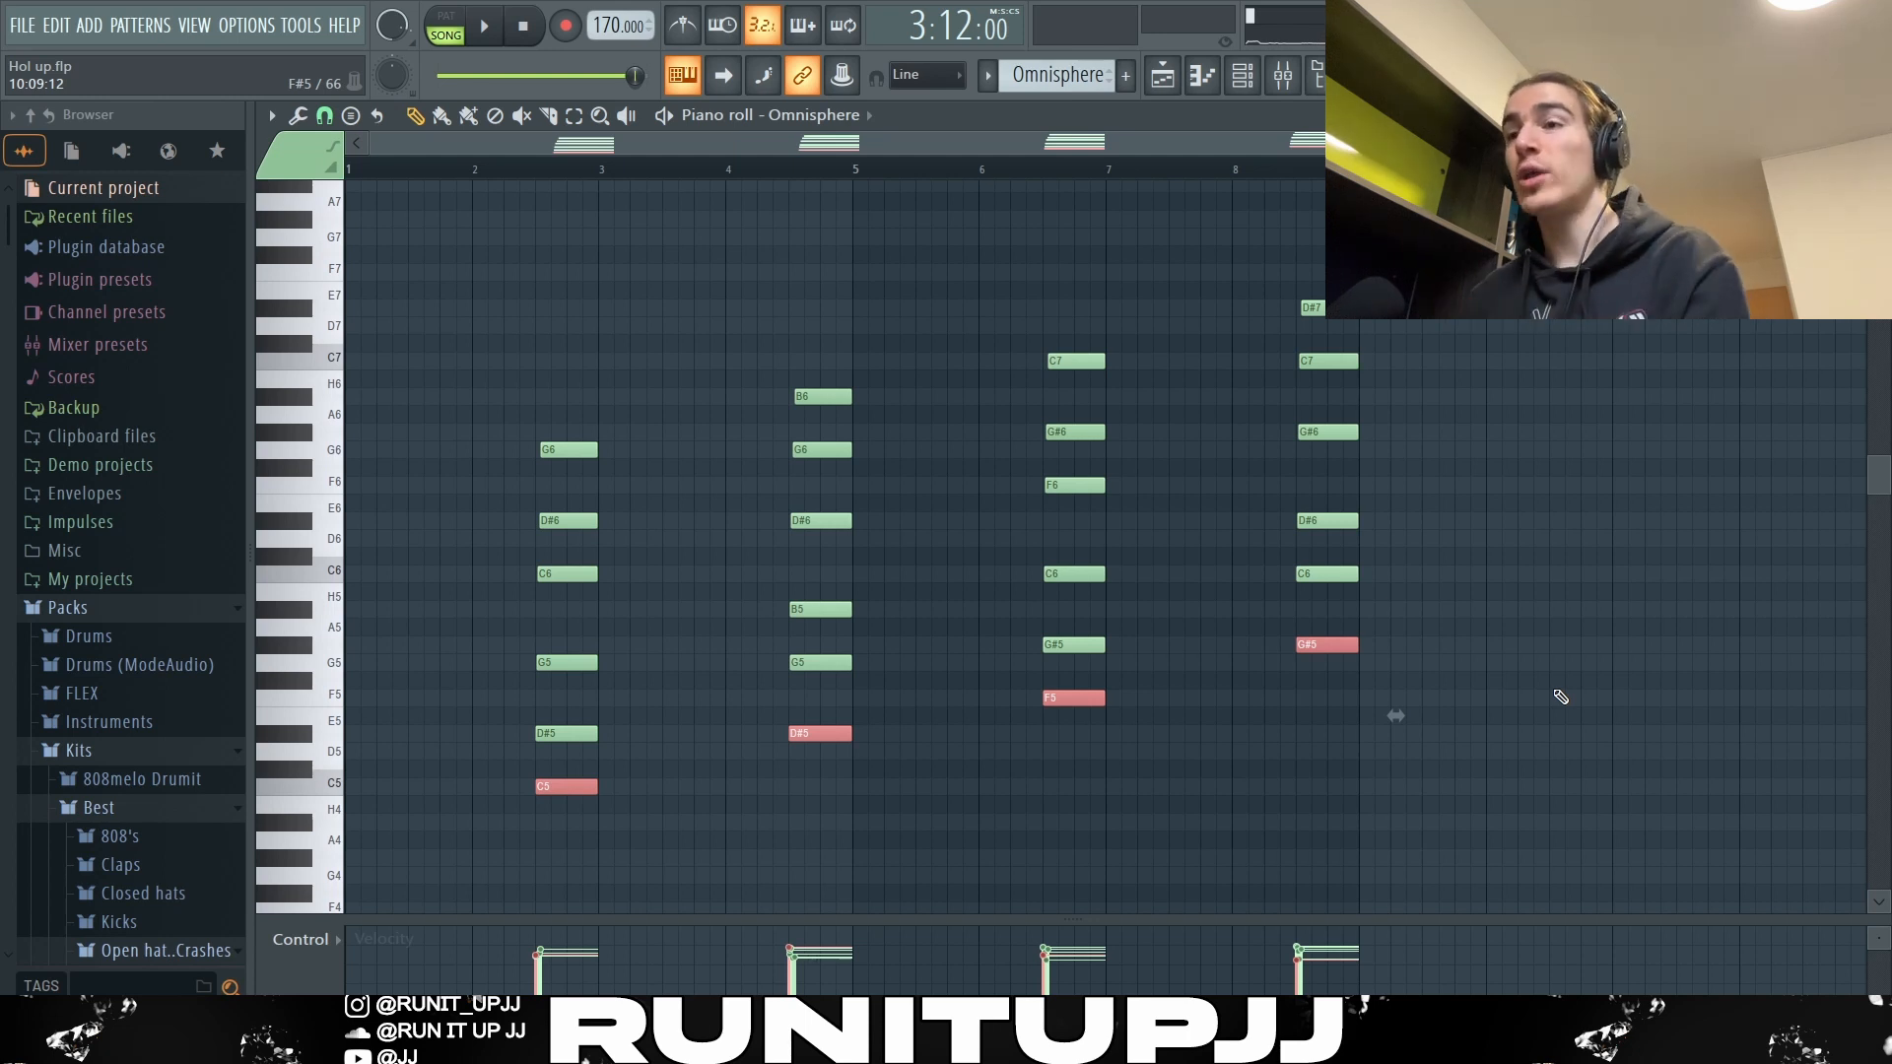
# Try shifting the lower triads of all four Omnisphere chords one bar earlier, and return them to their original position
pyautogui.keyDown('ctrl'); pyautogui.click(570, 733); pyautogui.keyUp('ctrl')
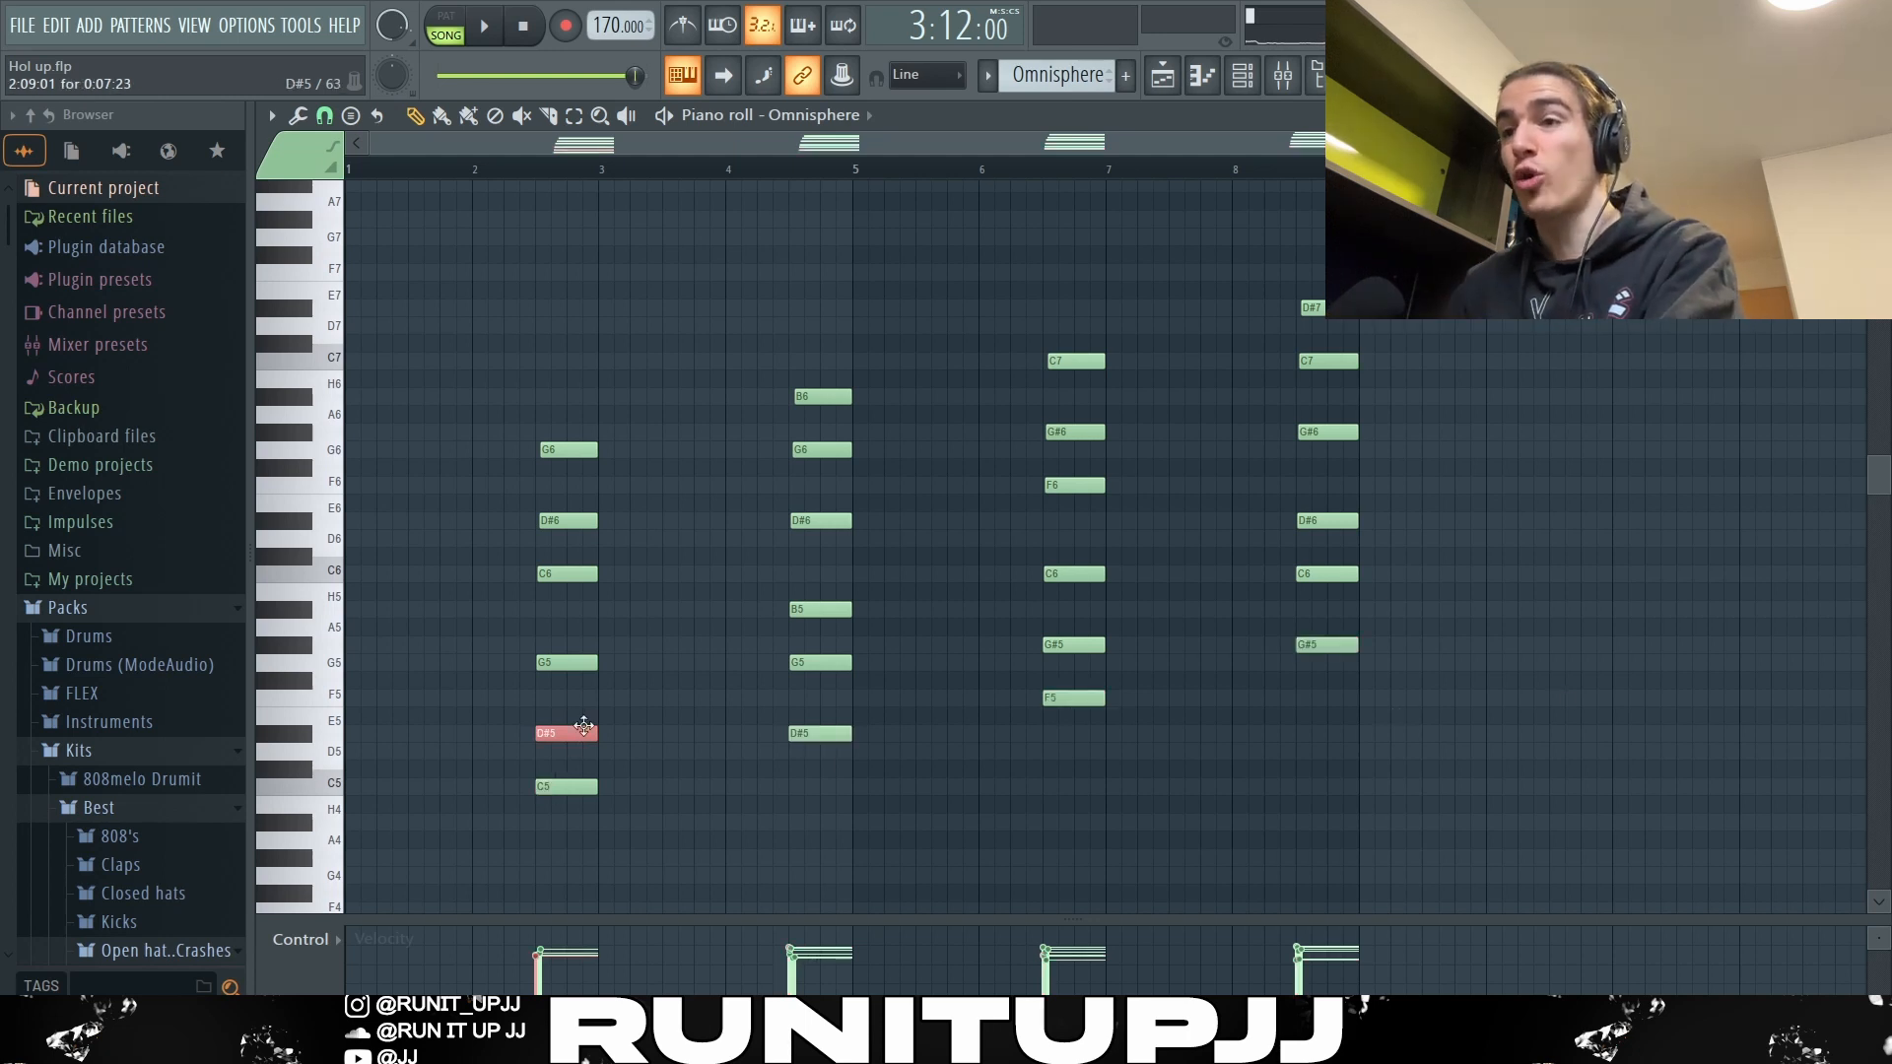
pyautogui.keyDown('ctrl'); pyautogui.keyDown('shift'); pyautogui.click(588, 663); pyautogui.keyUp('shift'); pyautogui.keyUp('ctrl')
pyautogui.keyDown('ctrl'); pyautogui.keyDown('shift'); pyautogui.click(583, 786); pyautogui.keyUp('shift'); pyautogui.keyUp('ctrl')
pyautogui.moveTo(802, 594); pyautogui.dragTo(808, 784)
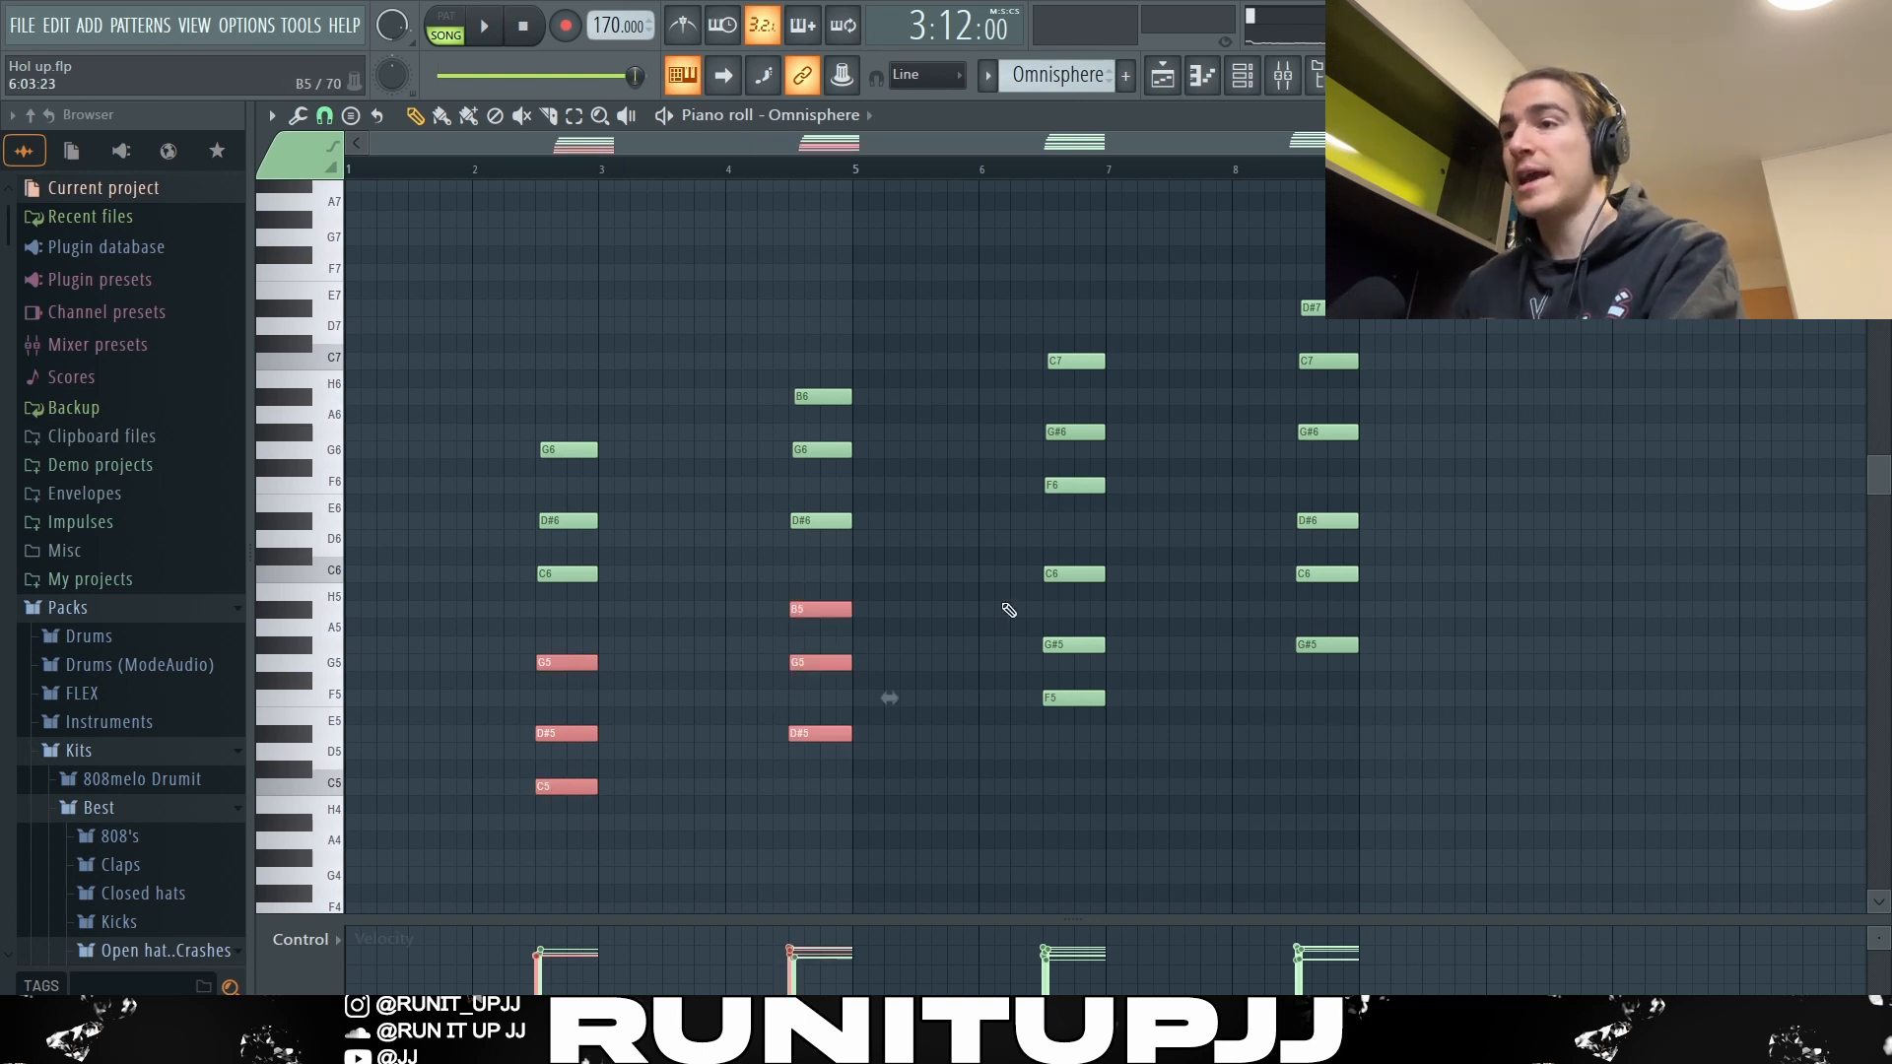
pyautogui.moveTo(1069, 569); pyautogui.dragTo(1111, 782)
pyautogui.moveTo(1335, 507); pyautogui.dragTo(1269, 653)
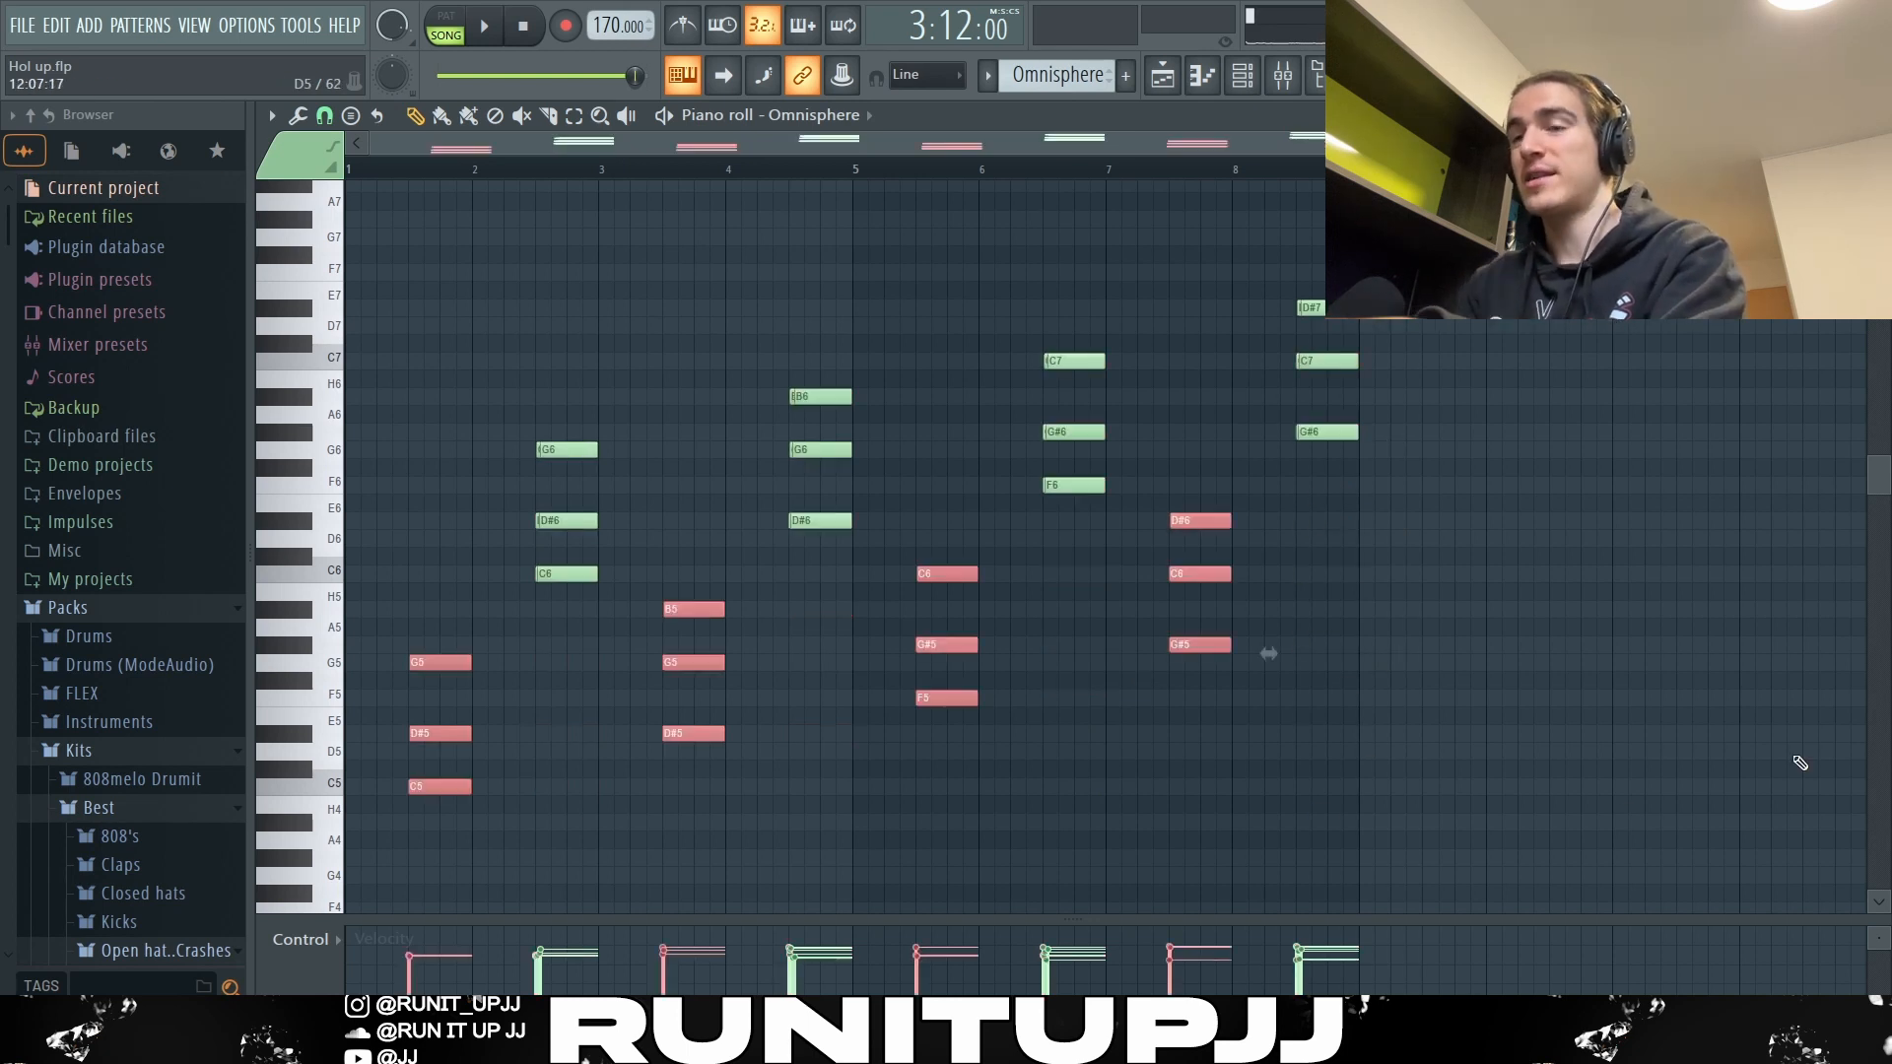
pyautogui.moveTo(445, 666); pyautogui.dragTo(572, 667)
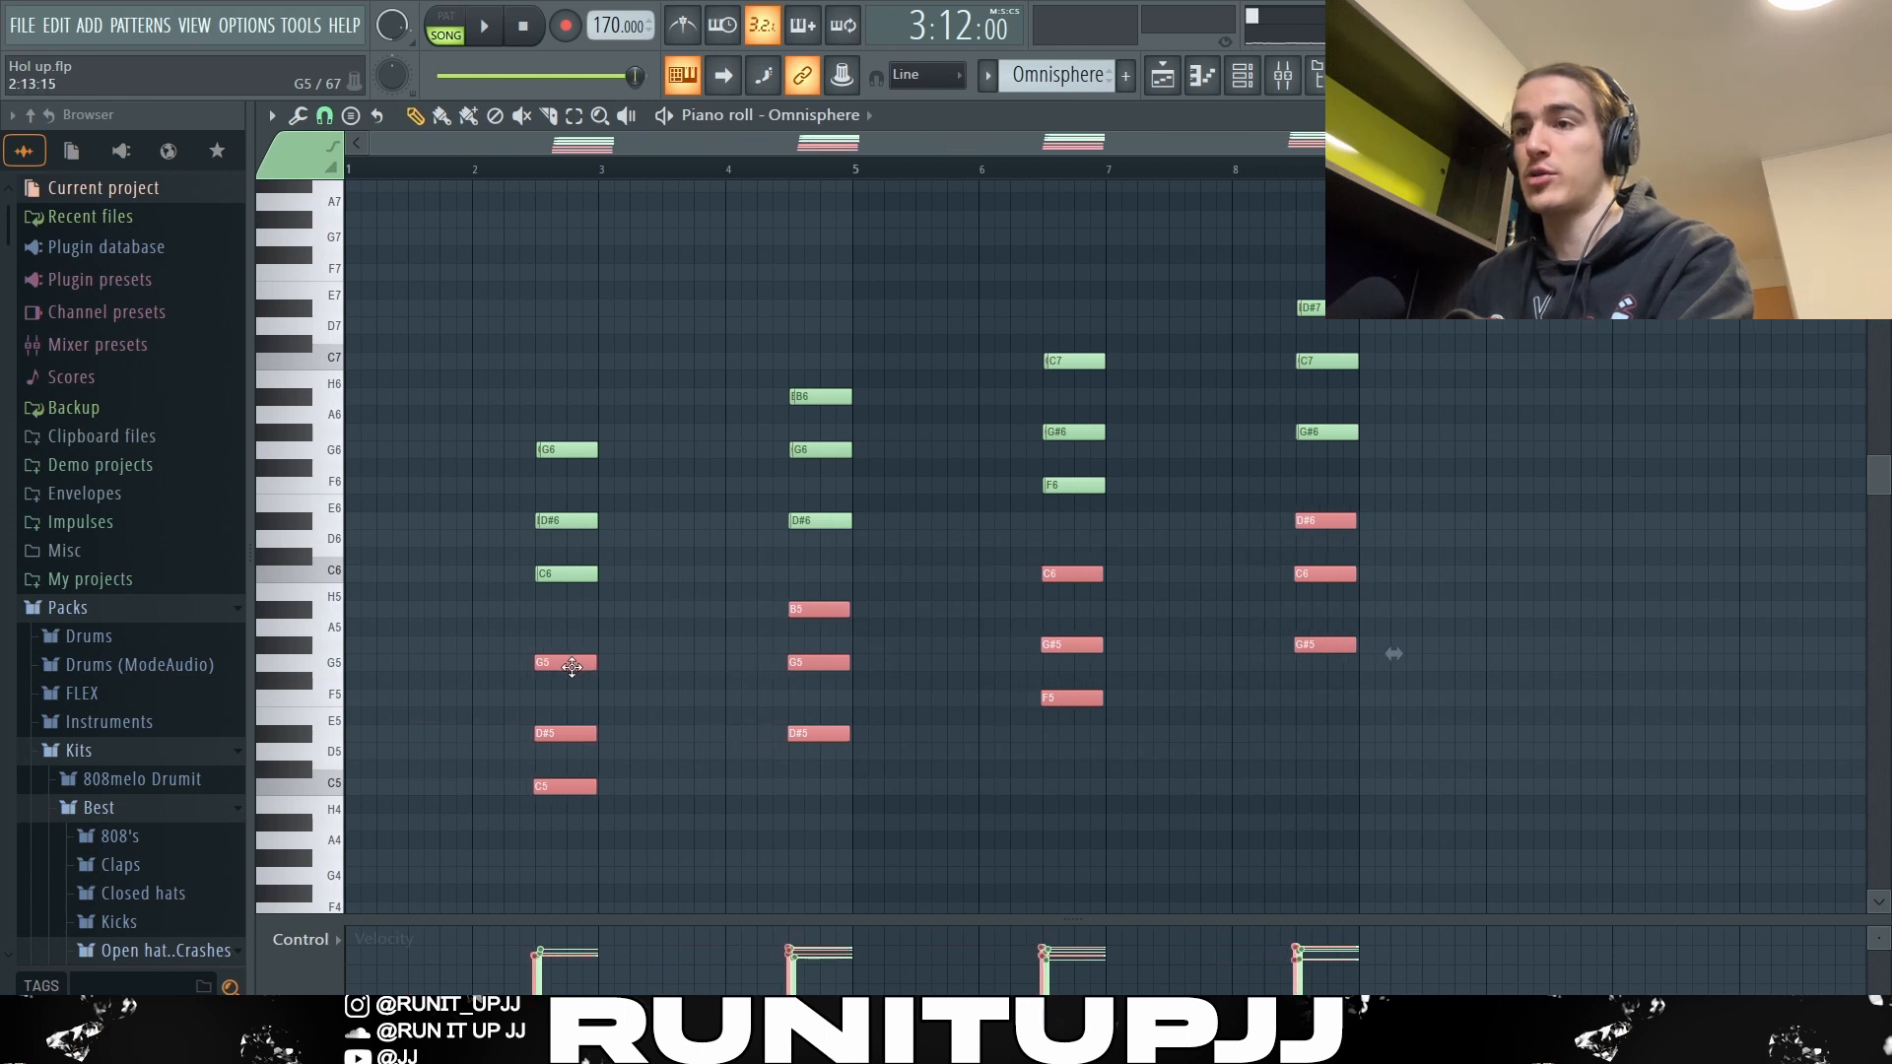
pyautogui.click(1590, 609)
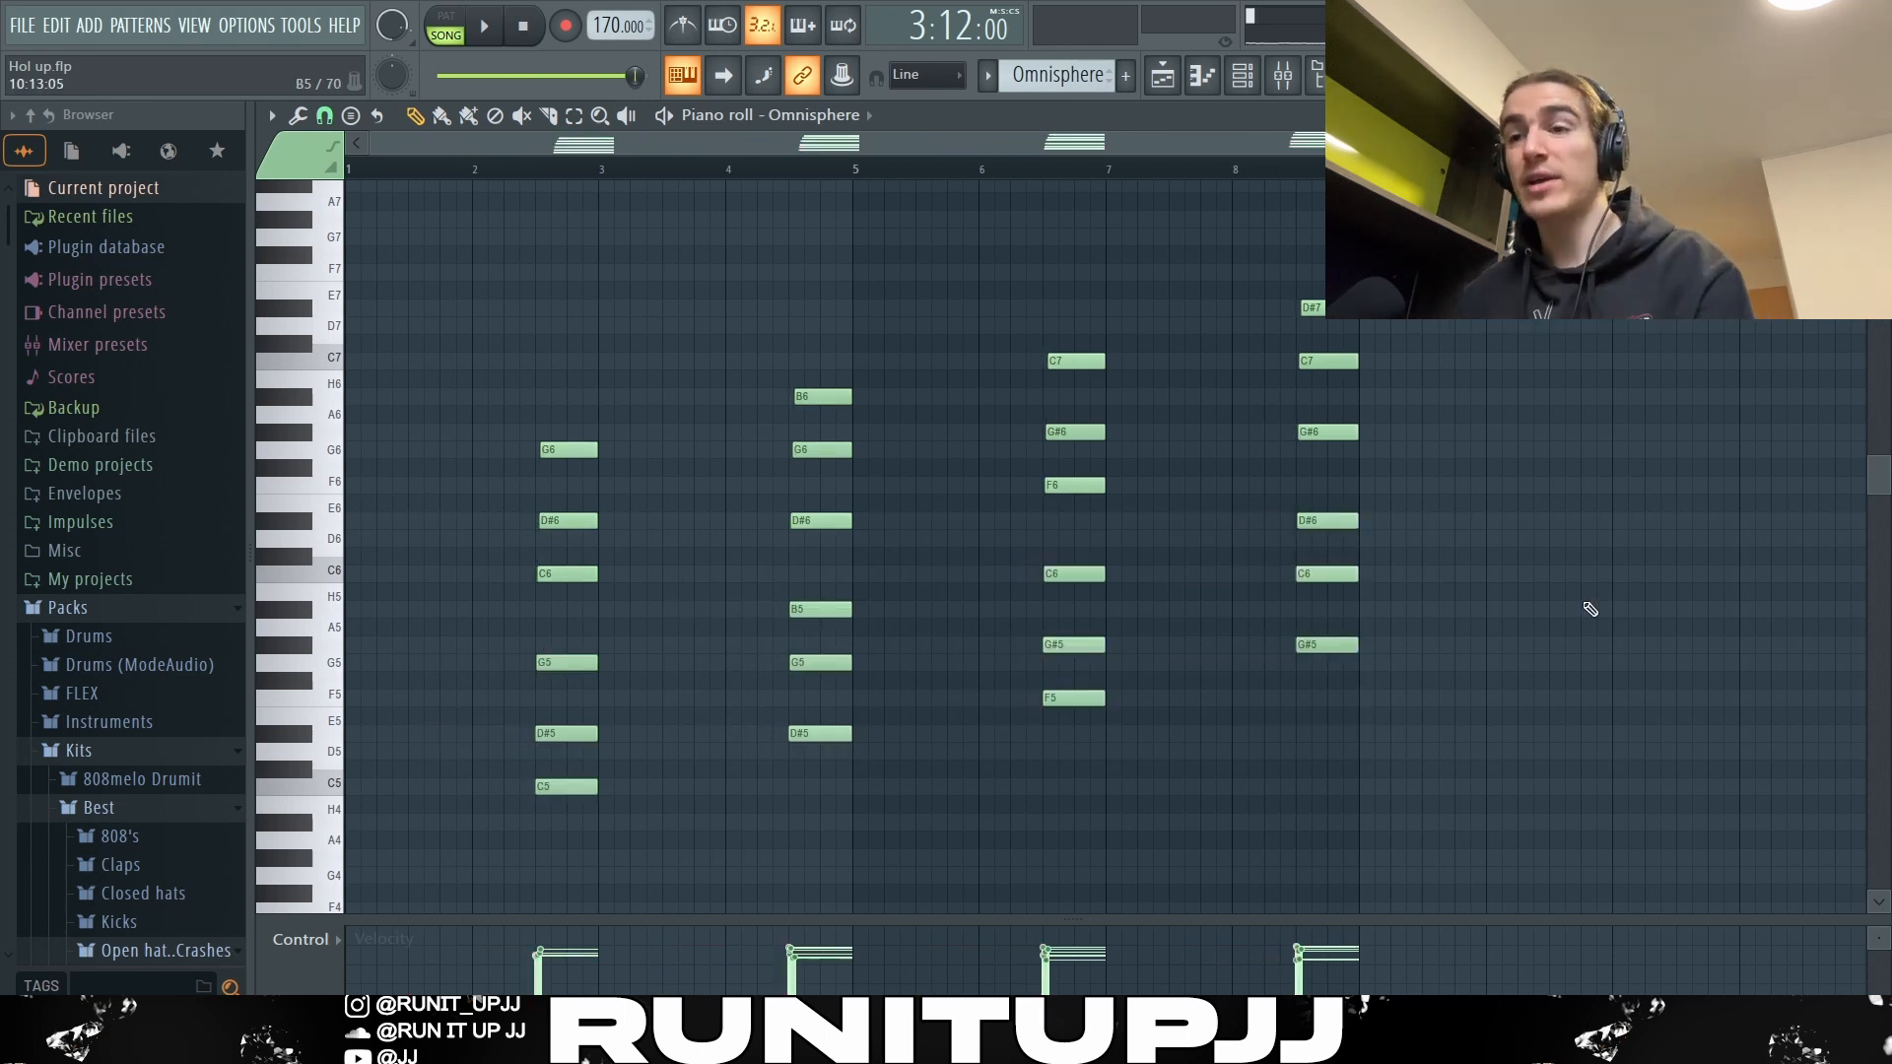
# Show the strumizer and randomizer tools for the Omnisphere chords, and review the ValhallaVintageVerb settings on mixer insert 4
pyautogui.hotkey('alt', 's')
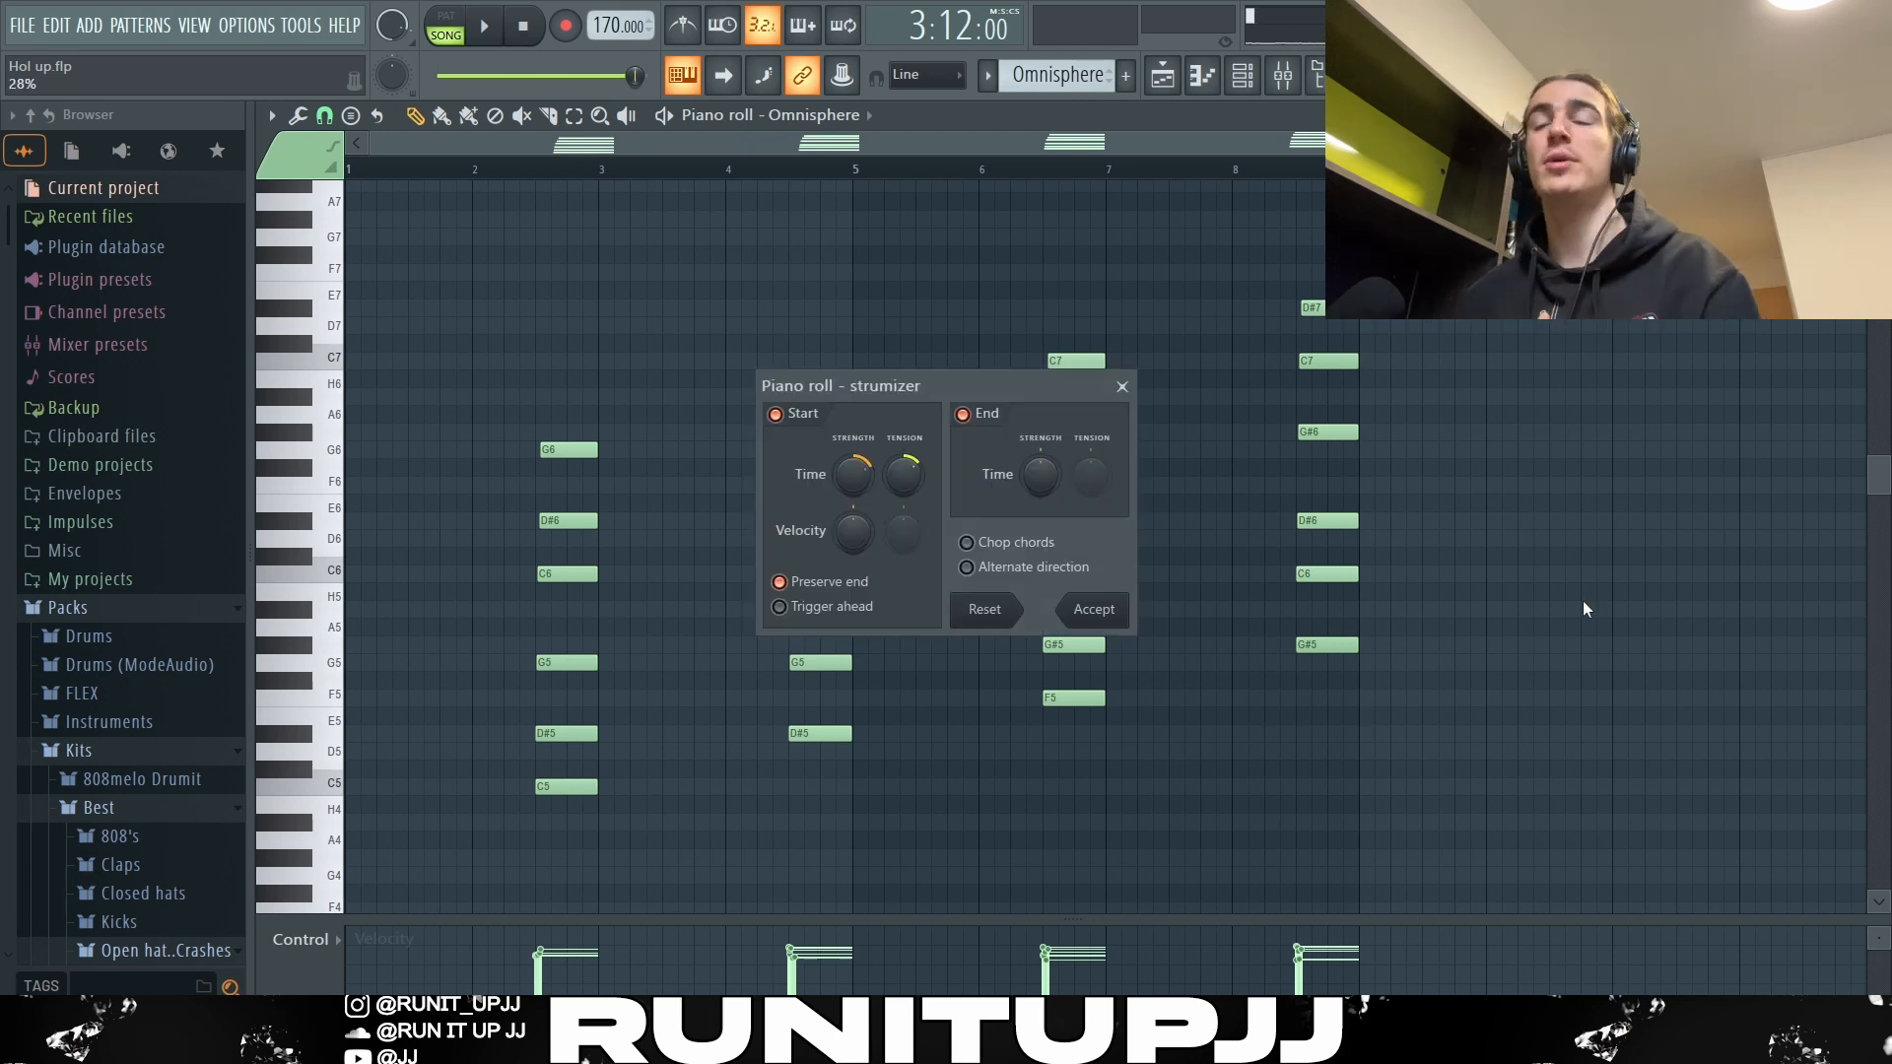
pyautogui.hotkey('alt', 'r')
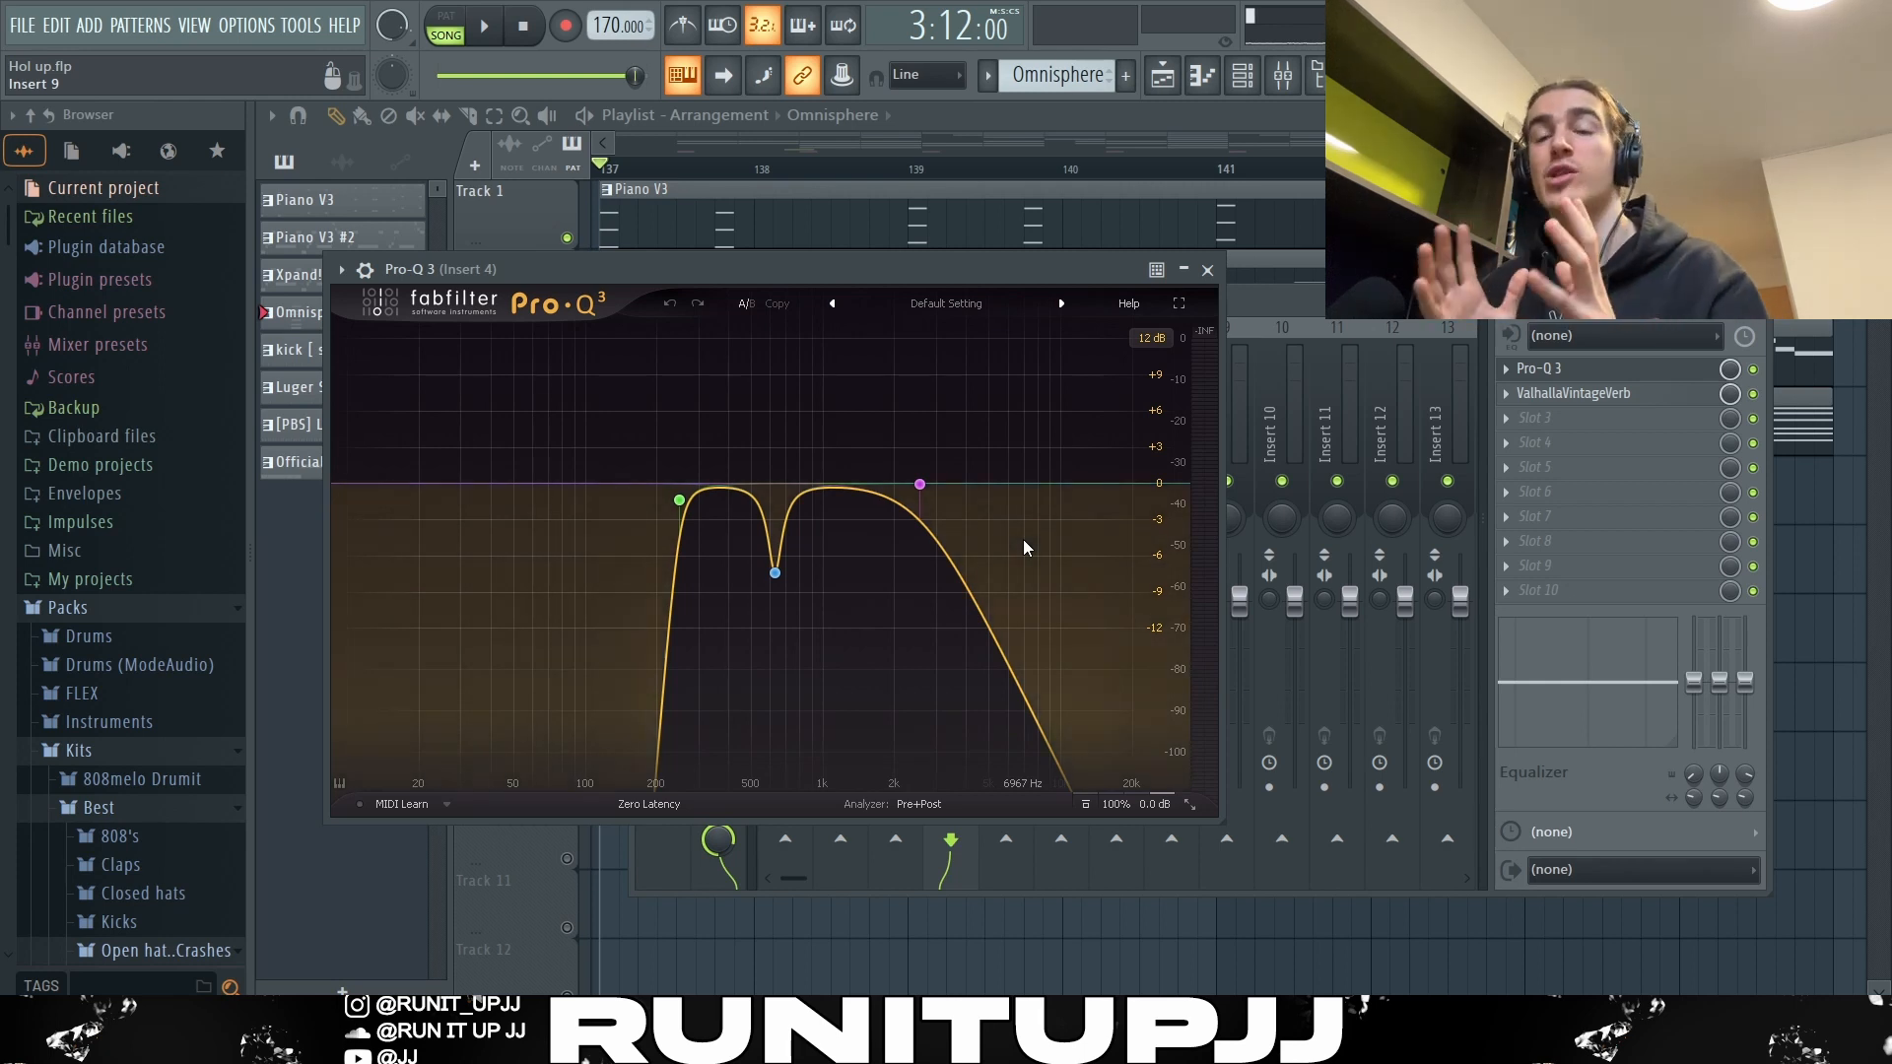
pyautogui.click(1537, 394)
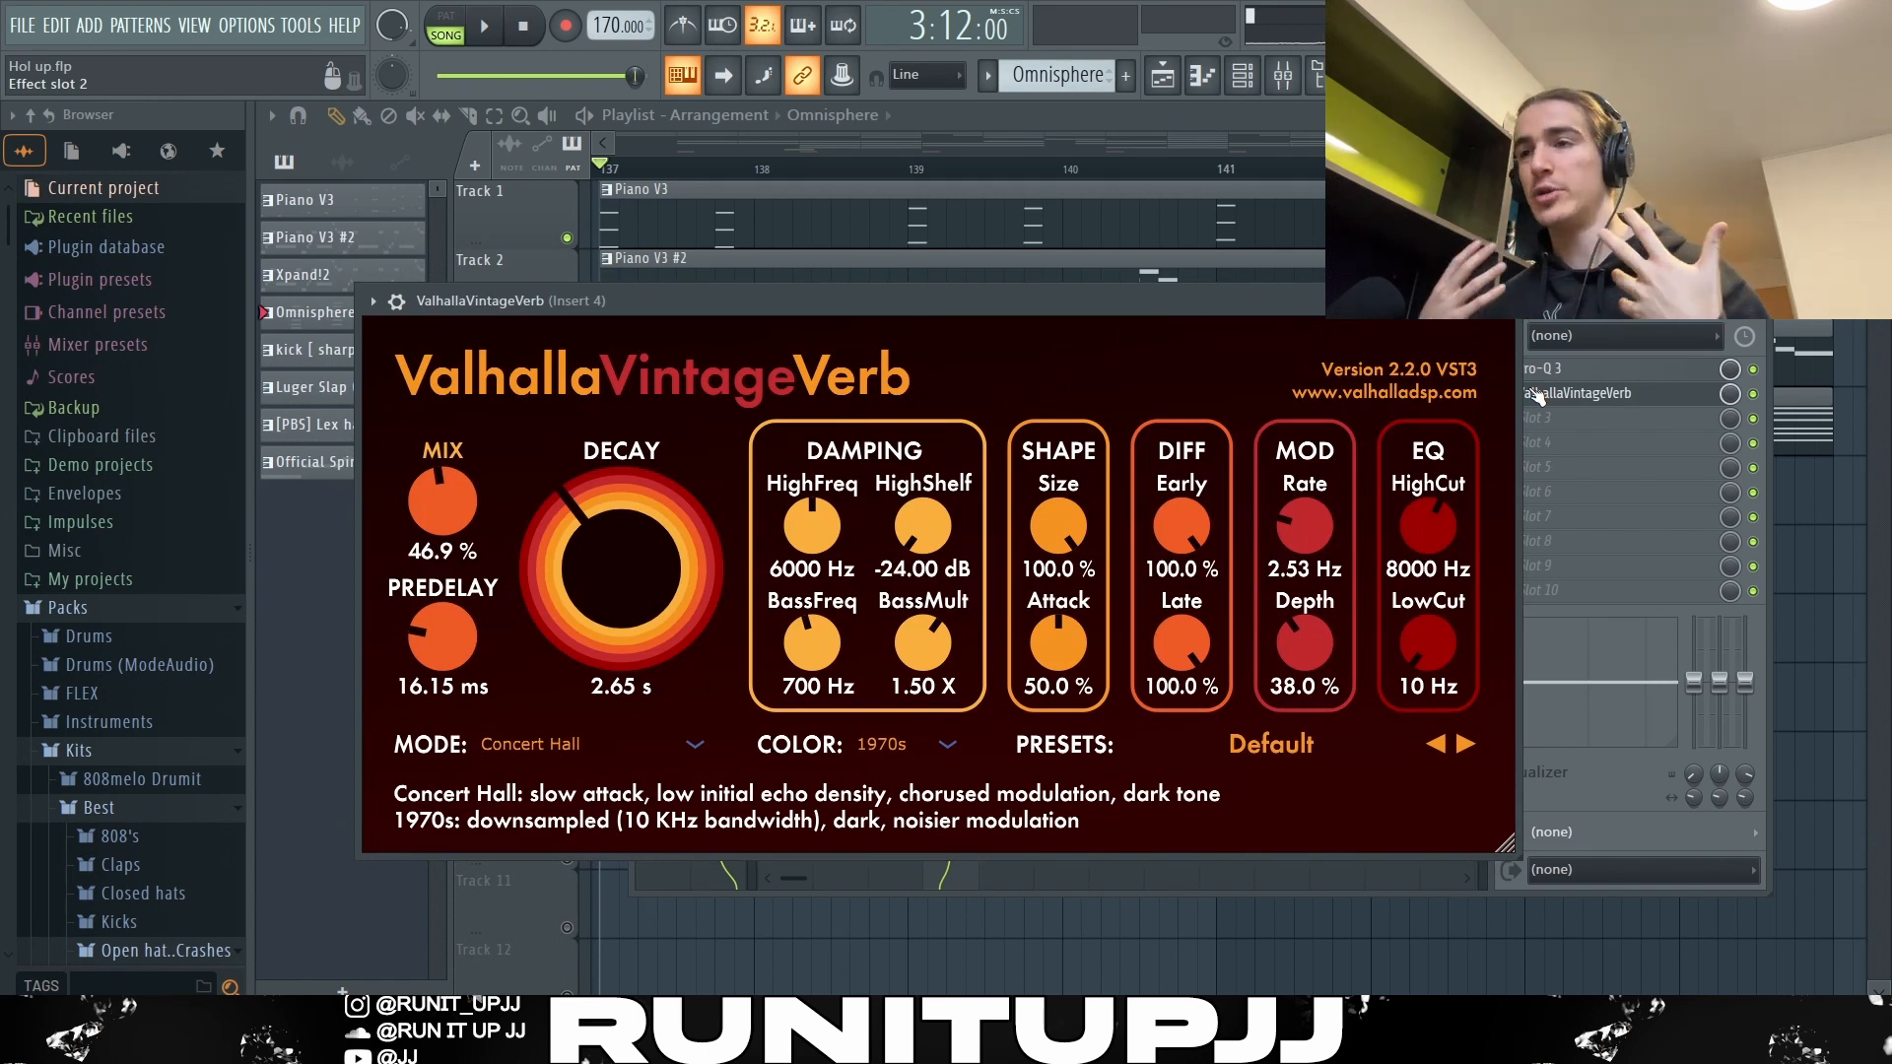
pyautogui.click(1537, 394)
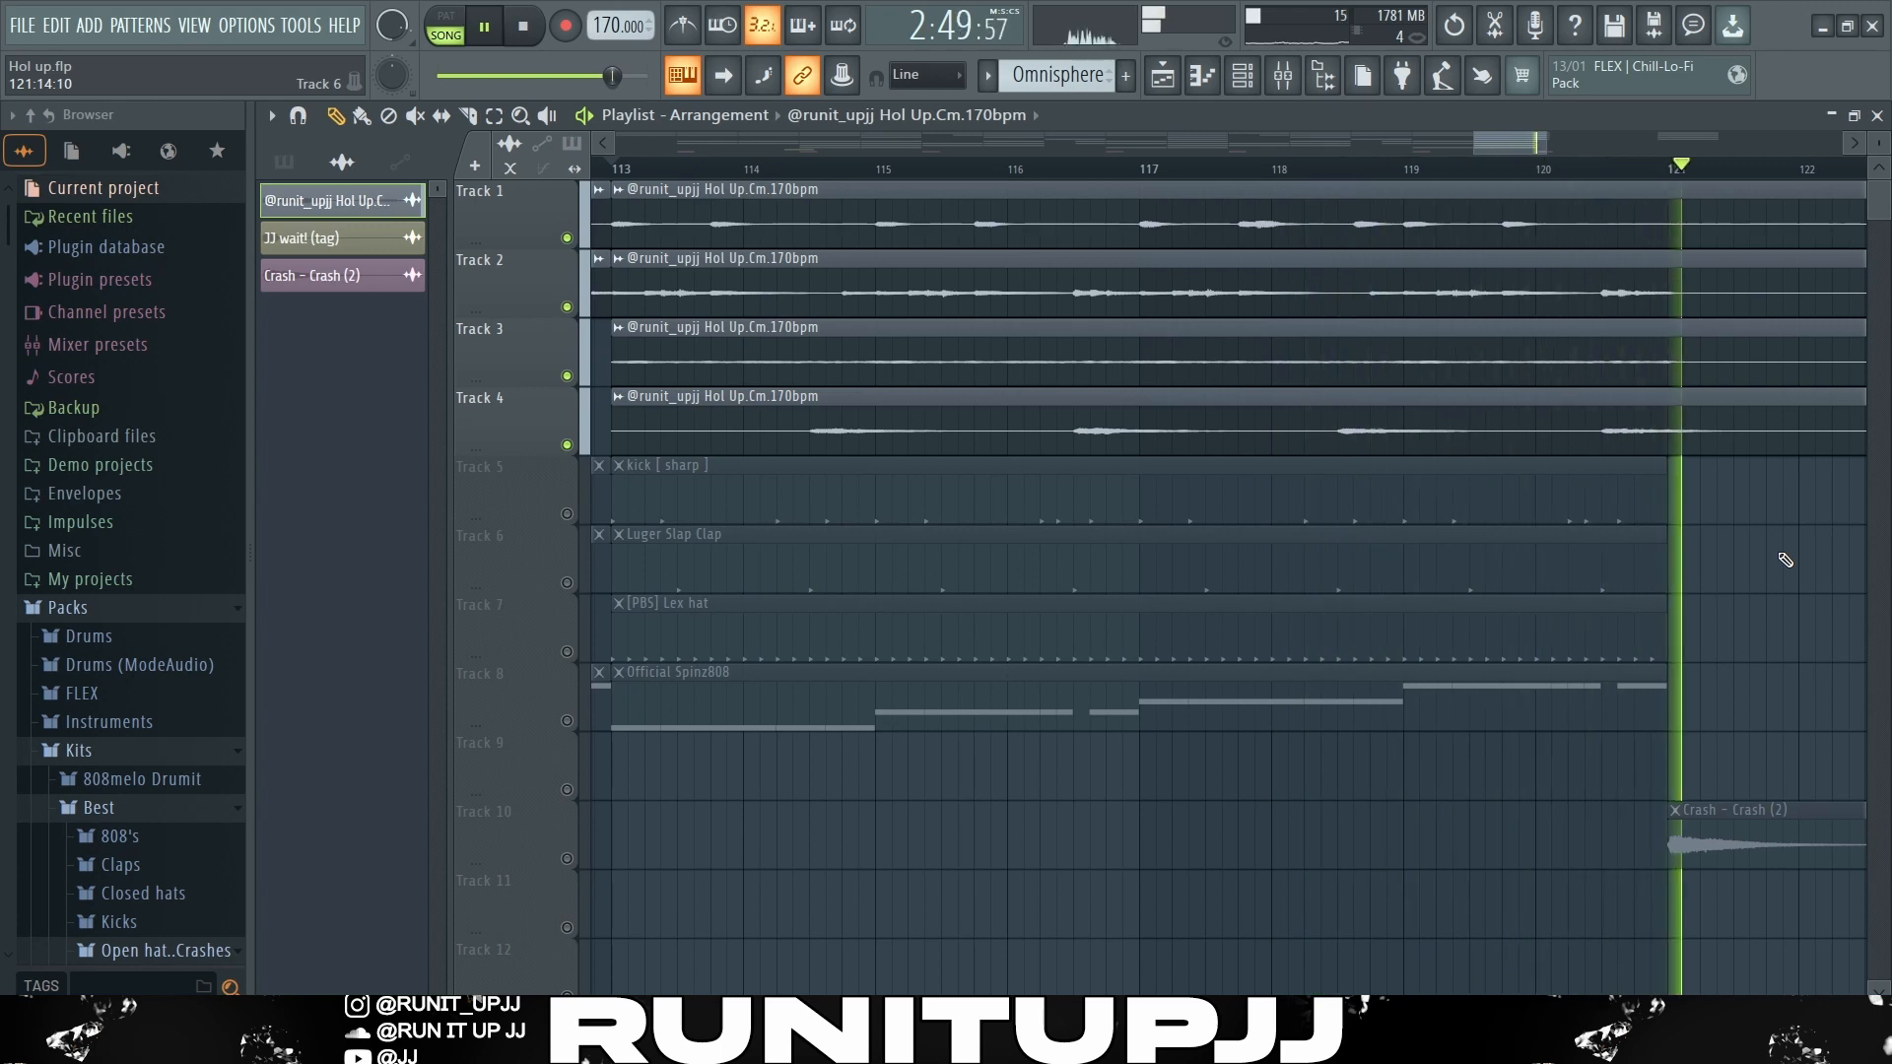
# Listen to the bounced melody stems and the Luger Slap Clap pattern, and enlarge the velocity lane of the Lex hat pattern
pyautogui.press('space')
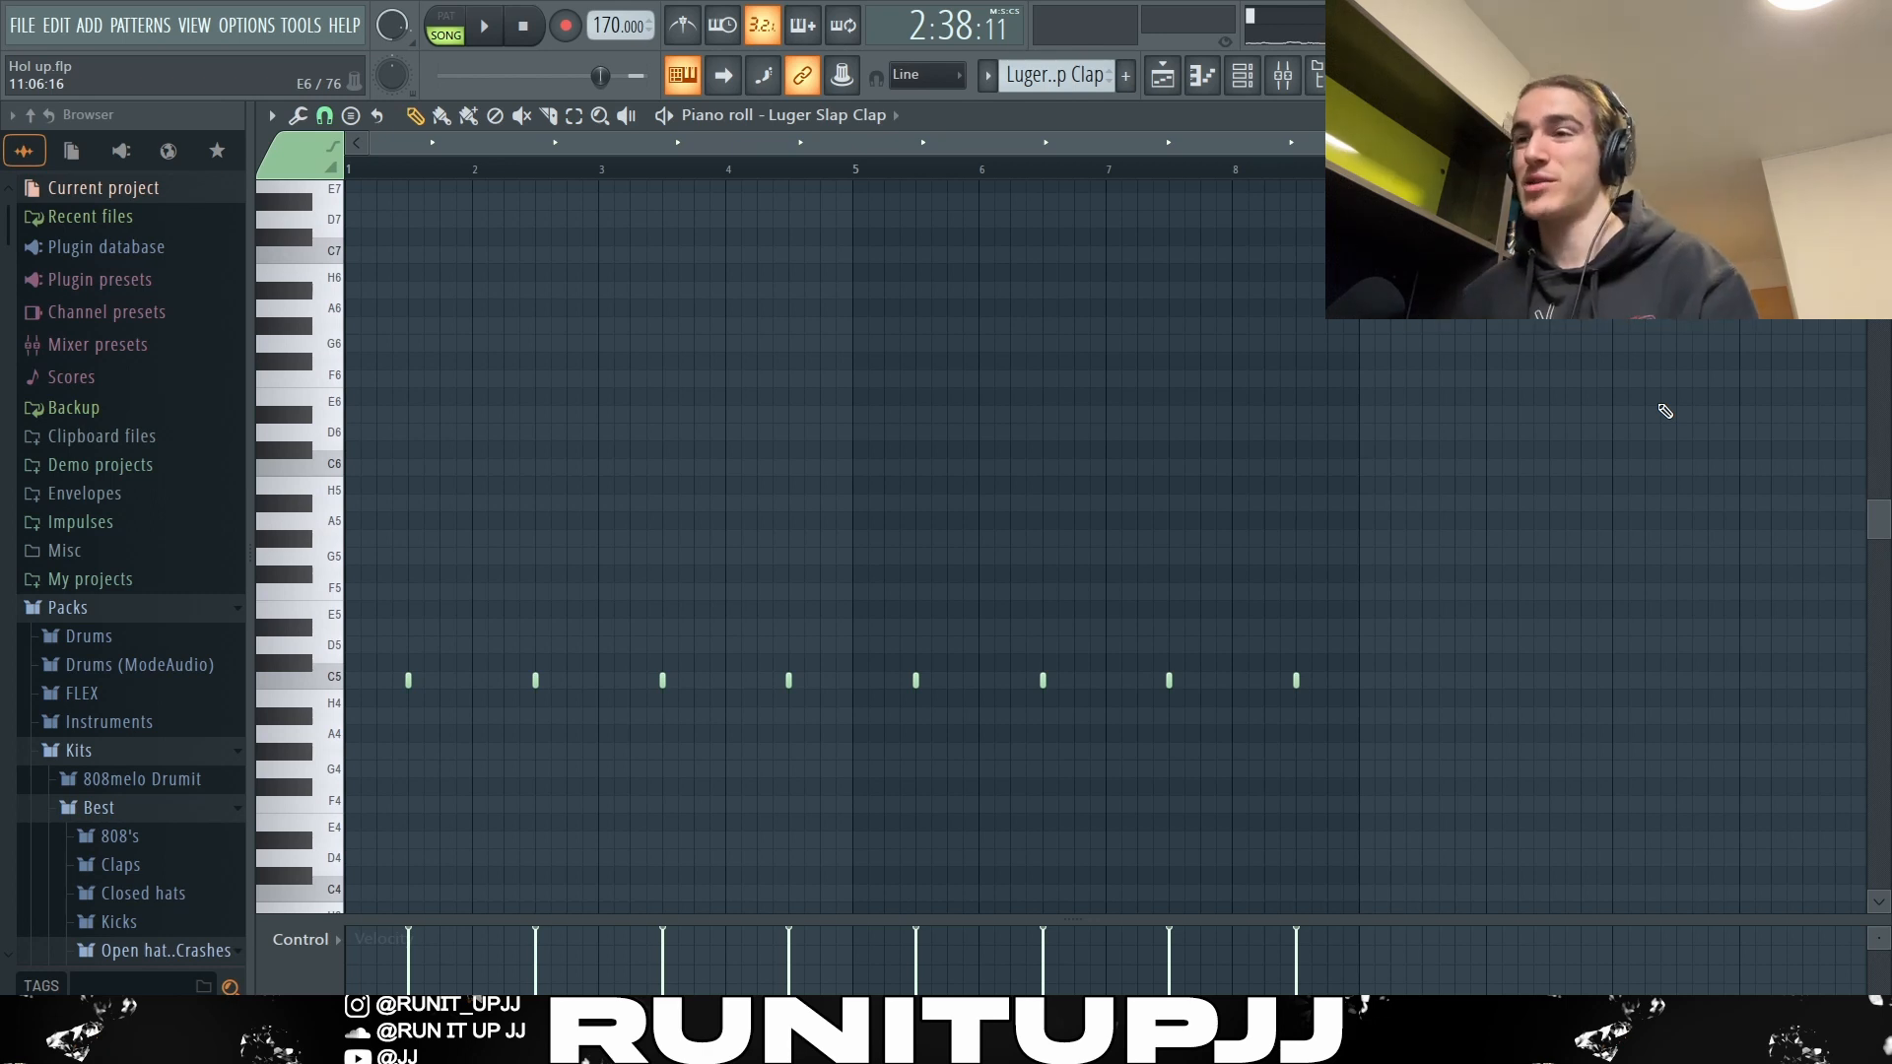
pyautogui.press('space')
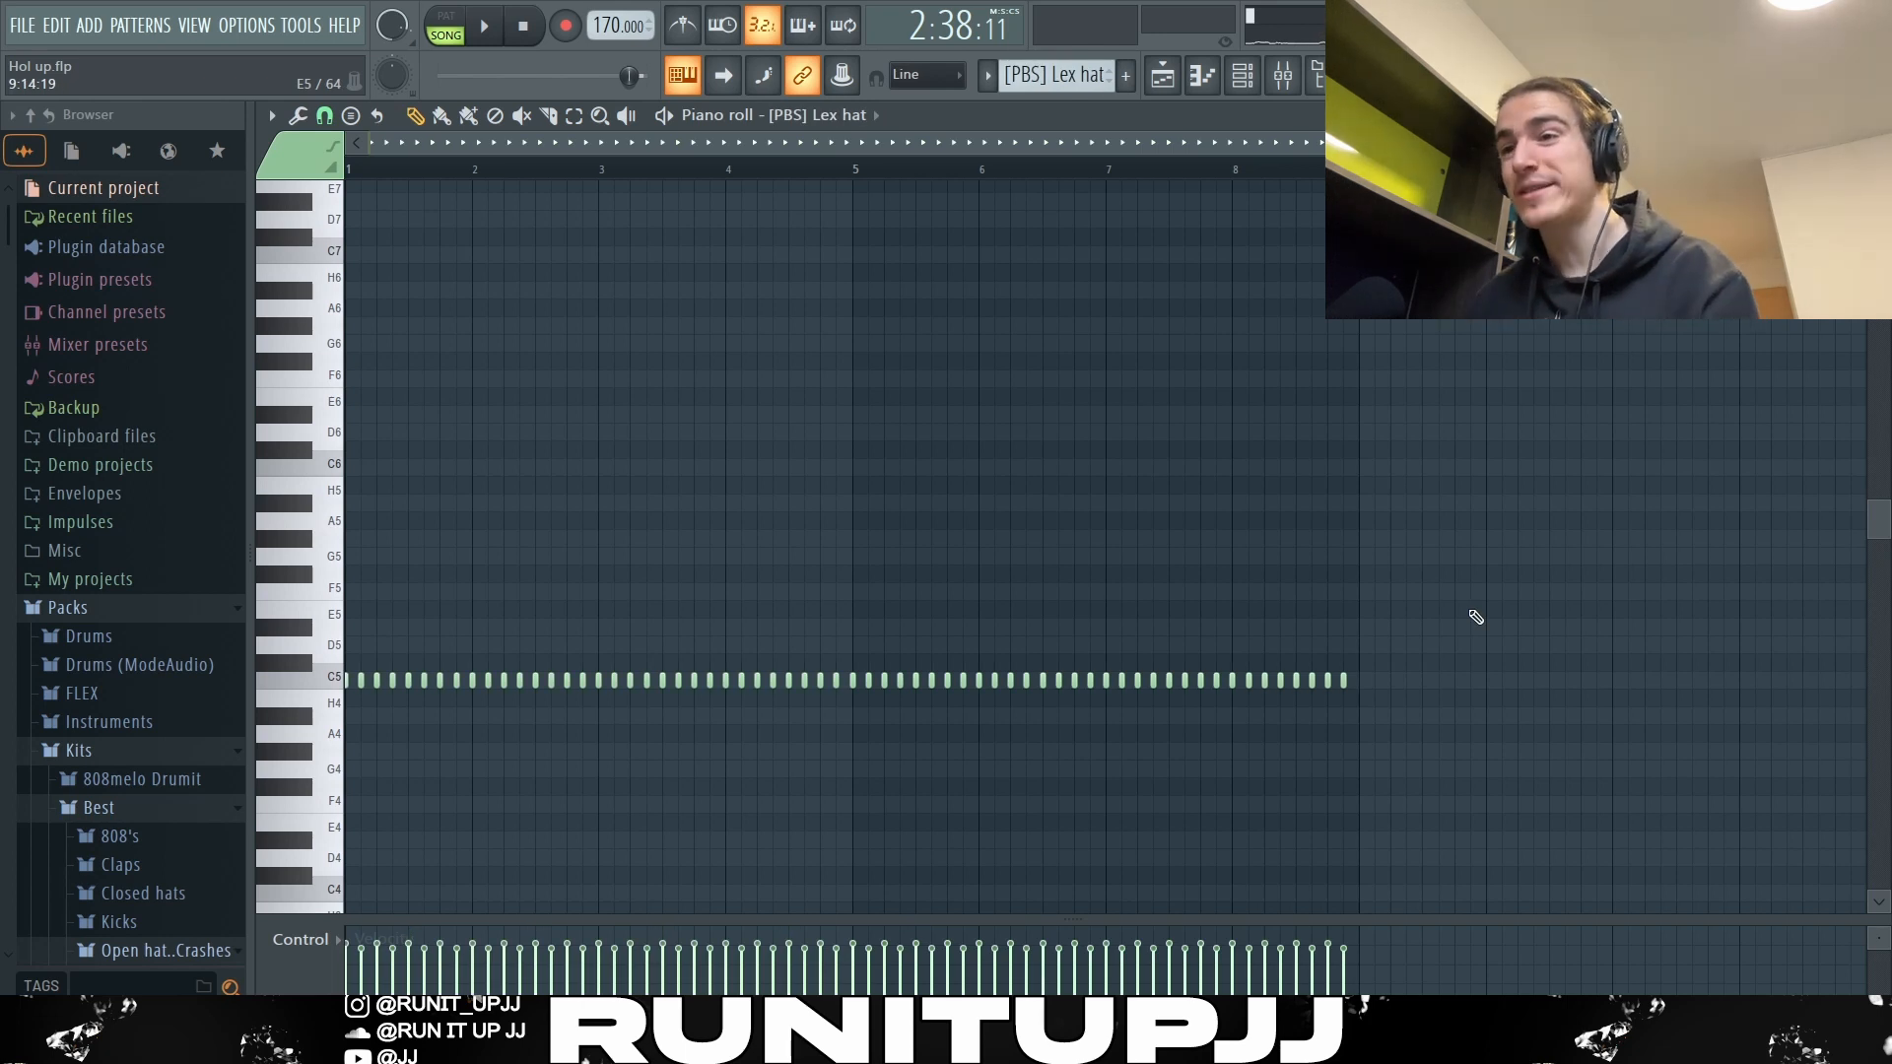
pyautogui.moveTo(1205, 920); pyautogui.dragTo(1207, 871)
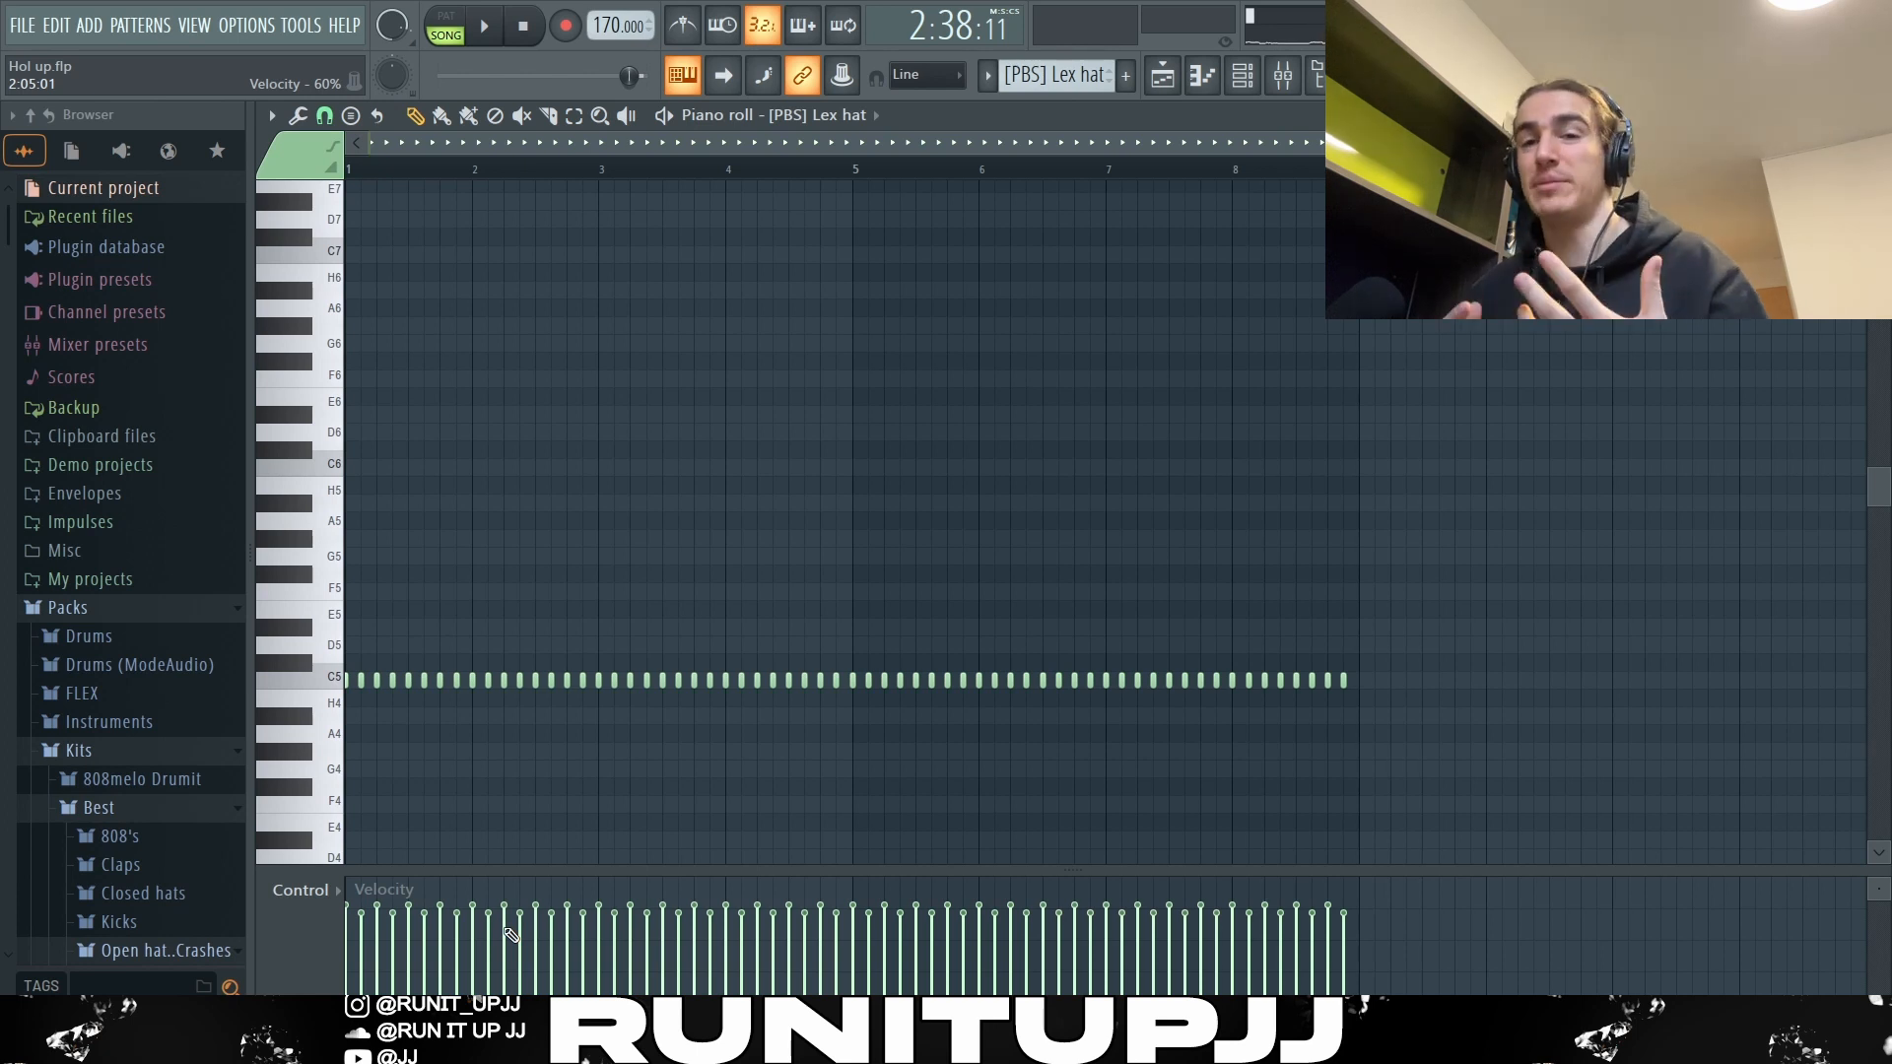
# Delete every Lex hat note except the first two eighth-note hits on C5
pyautogui.moveTo(1508, 658); pyautogui.dragTo(382, 677)
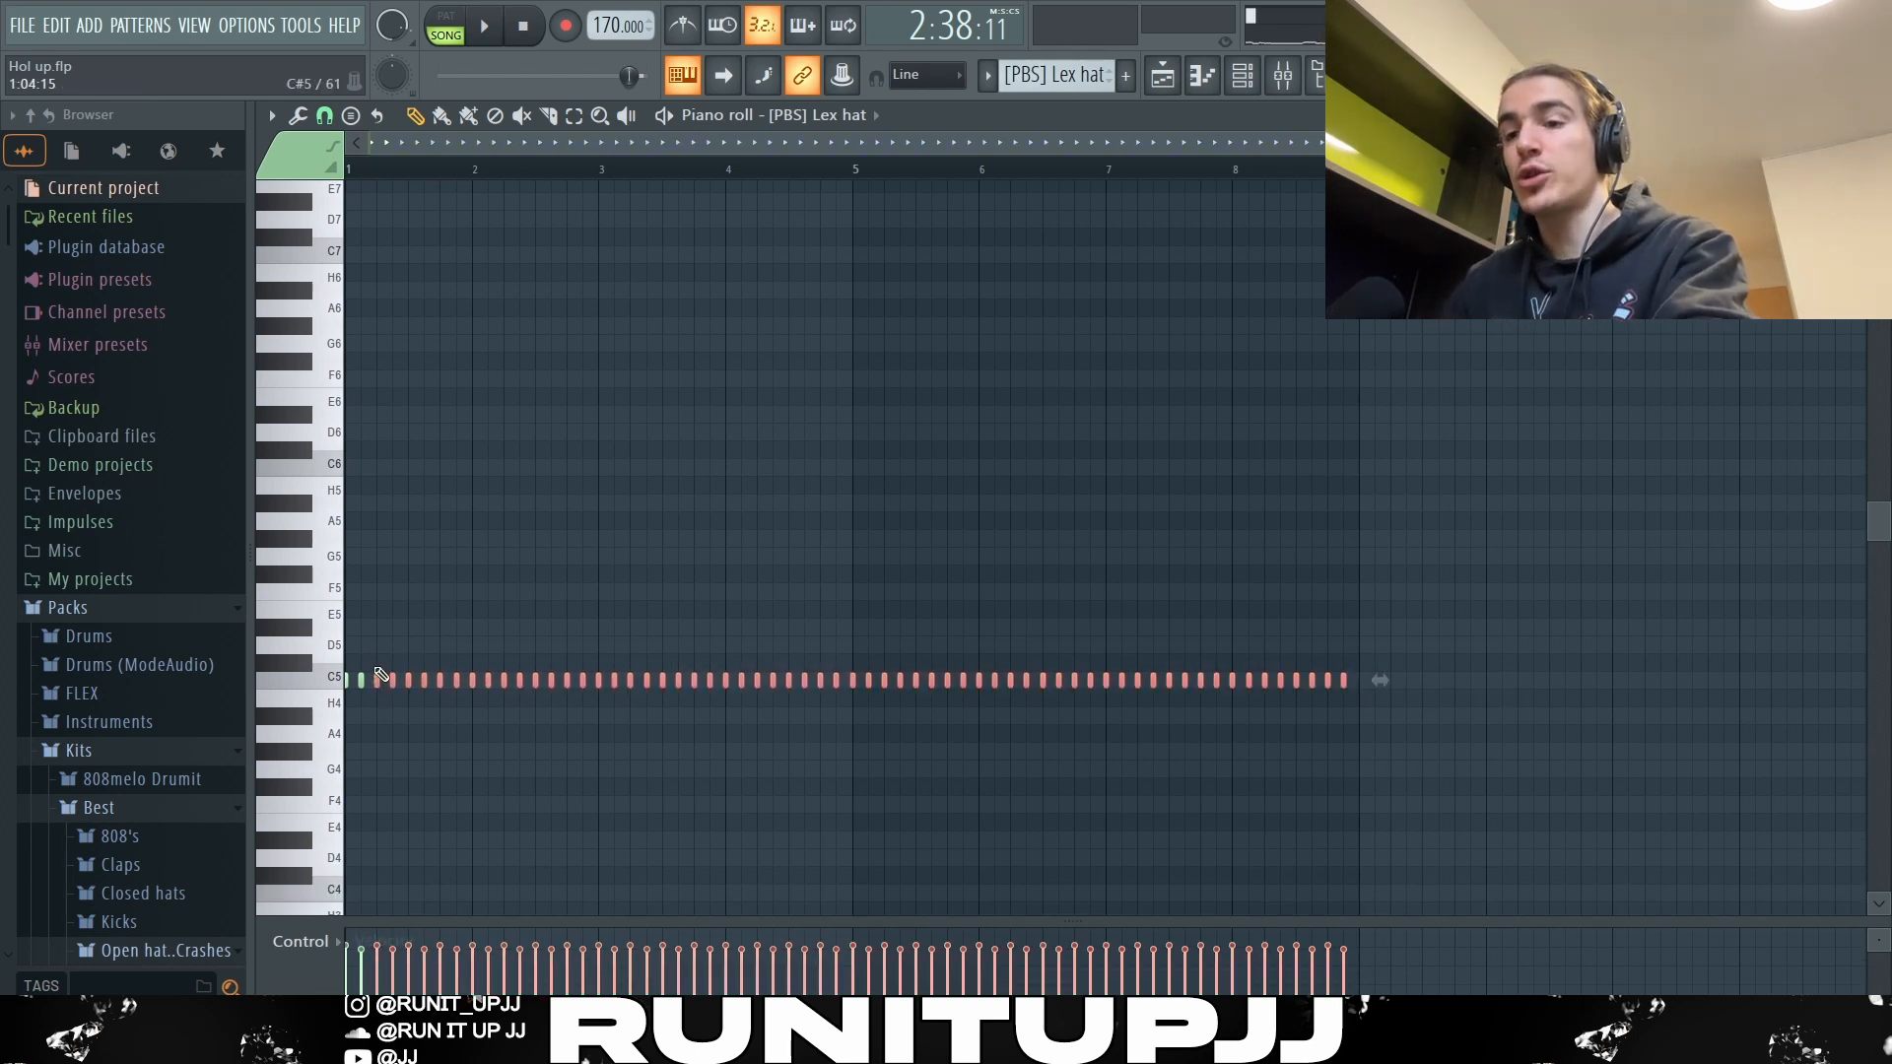
pyautogui.press('Delete')
pyautogui.keyDown('ctrl'); pyautogui.scroll(5, 427, 676); pyautogui.keyUp('ctrl')
pyautogui.click(499, 680)
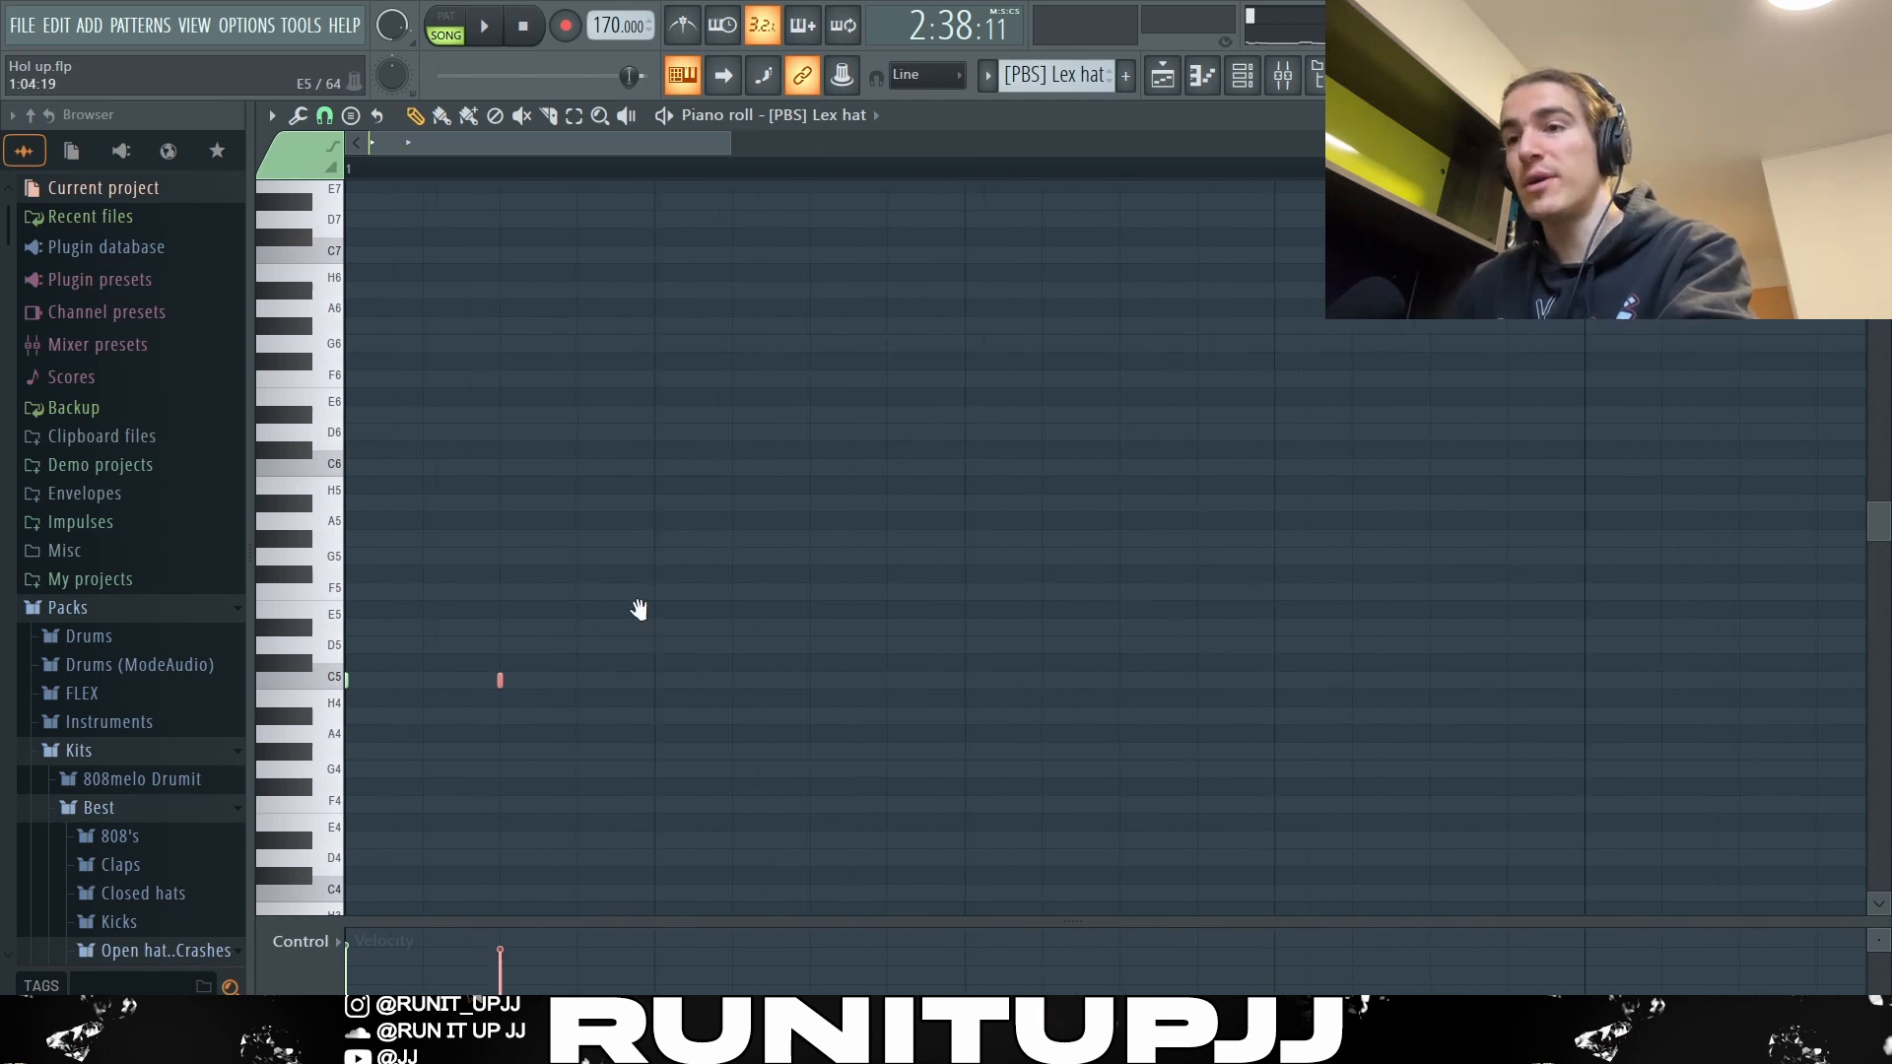
# Duplicate the first two Lex hat notes repeatedly until eighth-note hits fill all eight bars
pyautogui.keyDown('ctrl'); pyautogui.scroll(-4, 647, 623); pyautogui.keyUp('ctrl')
pyautogui.moveTo(392, 169); pyautogui.dragTo(347, 169)
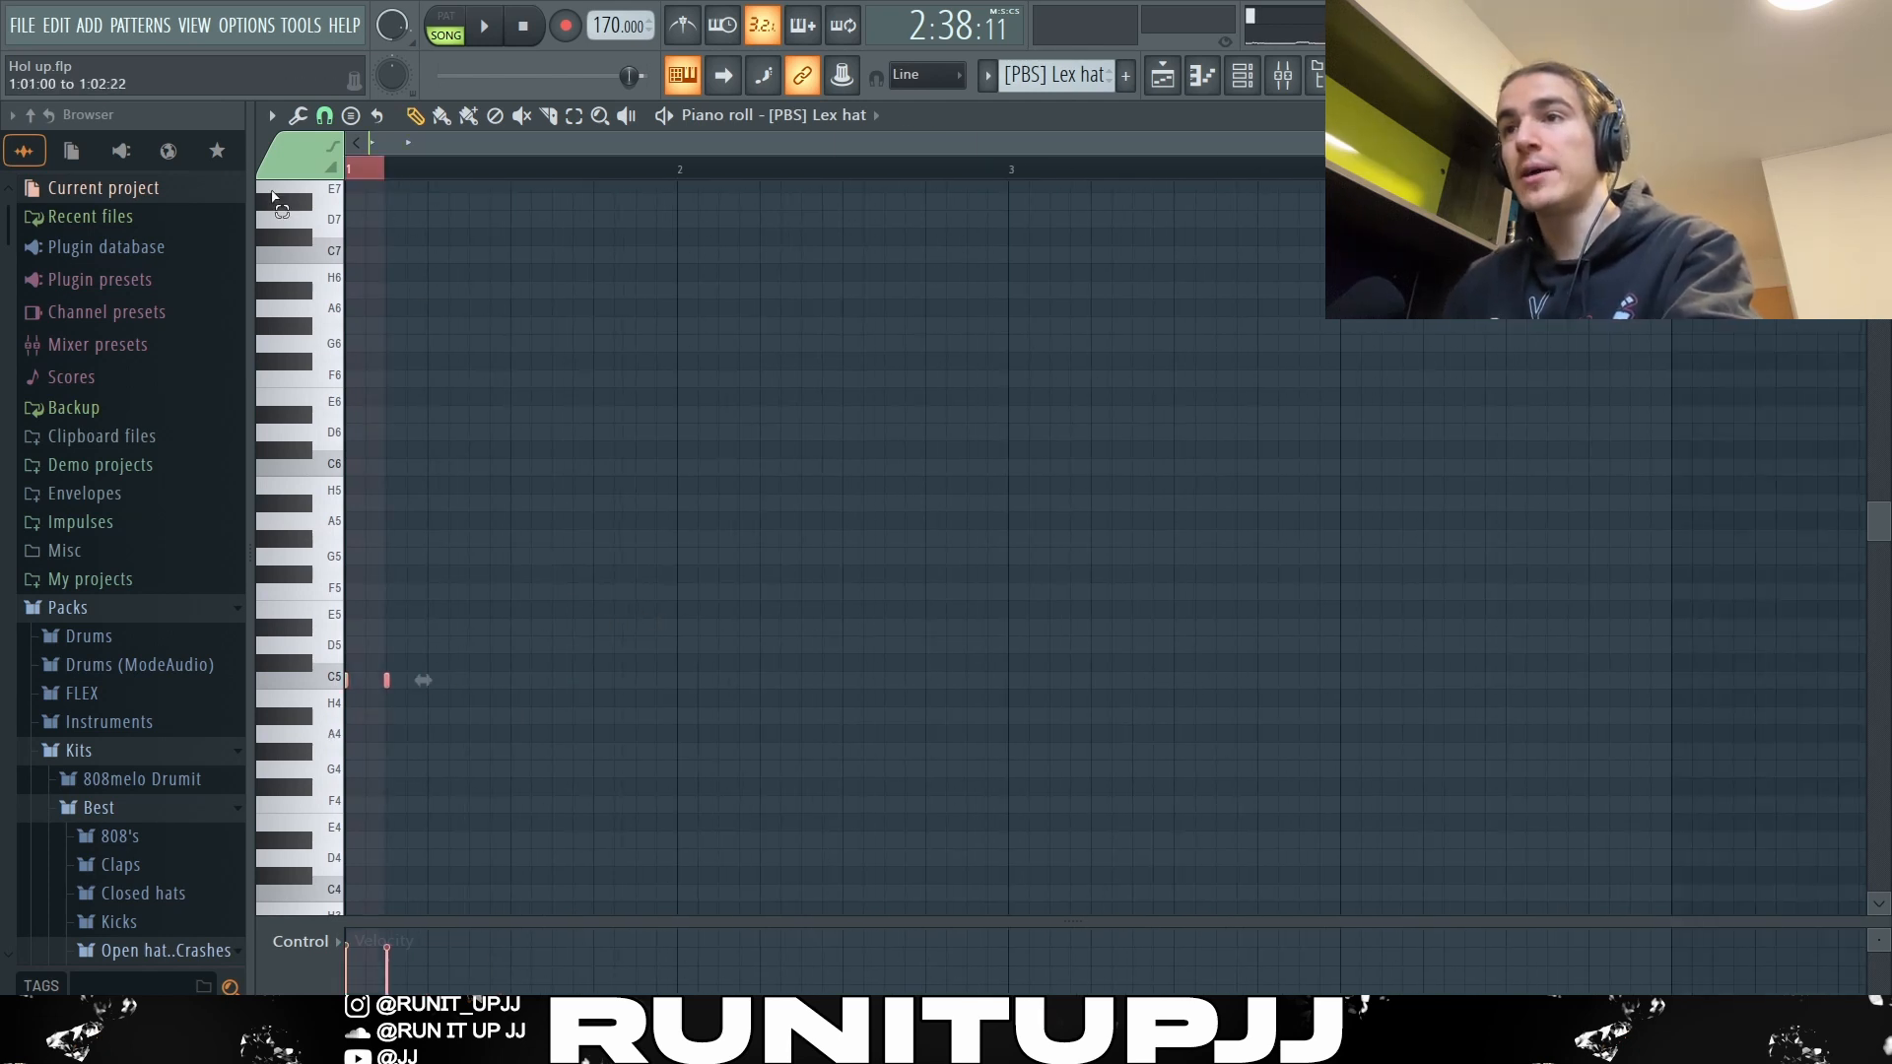
pyautogui.hotkey('ctrl', 'b')
pyautogui.hotkey('ctrl', 'b')
pyautogui.hotkey('ctrl', 'b')
pyautogui.hotkey('ctrl', 'b')
pyautogui.hotkey('ctrl', 'b')
pyautogui.hotkey('ctrl', 'b')
pyautogui.hotkey('ctrl', 'b')
pyautogui.hotkey('ctrl', 'b')
pyautogui.hotkey('ctrl', 'b')
pyautogui.hotkey('ctrl', 'b')
pyautogui.hotkey('ctrl', 'b')
pyautogui.hotkey('ctrl', 'b')
pyautogui.hotkey('ctrl', 'b')
pyautogui.hotkey('ctrl', 'b')
pyautogui.hotkey('ctrl', 'b')
pyautogui.hotkey('ctrl', 'b')
pyautogui.hotkey('ctrl', 'b')
pyautogui.hotkey('ctrl', 'b')
pyautogui.hotkey('ctrl', 'b')
pyautogui.hotkey('ctrl', 'b')
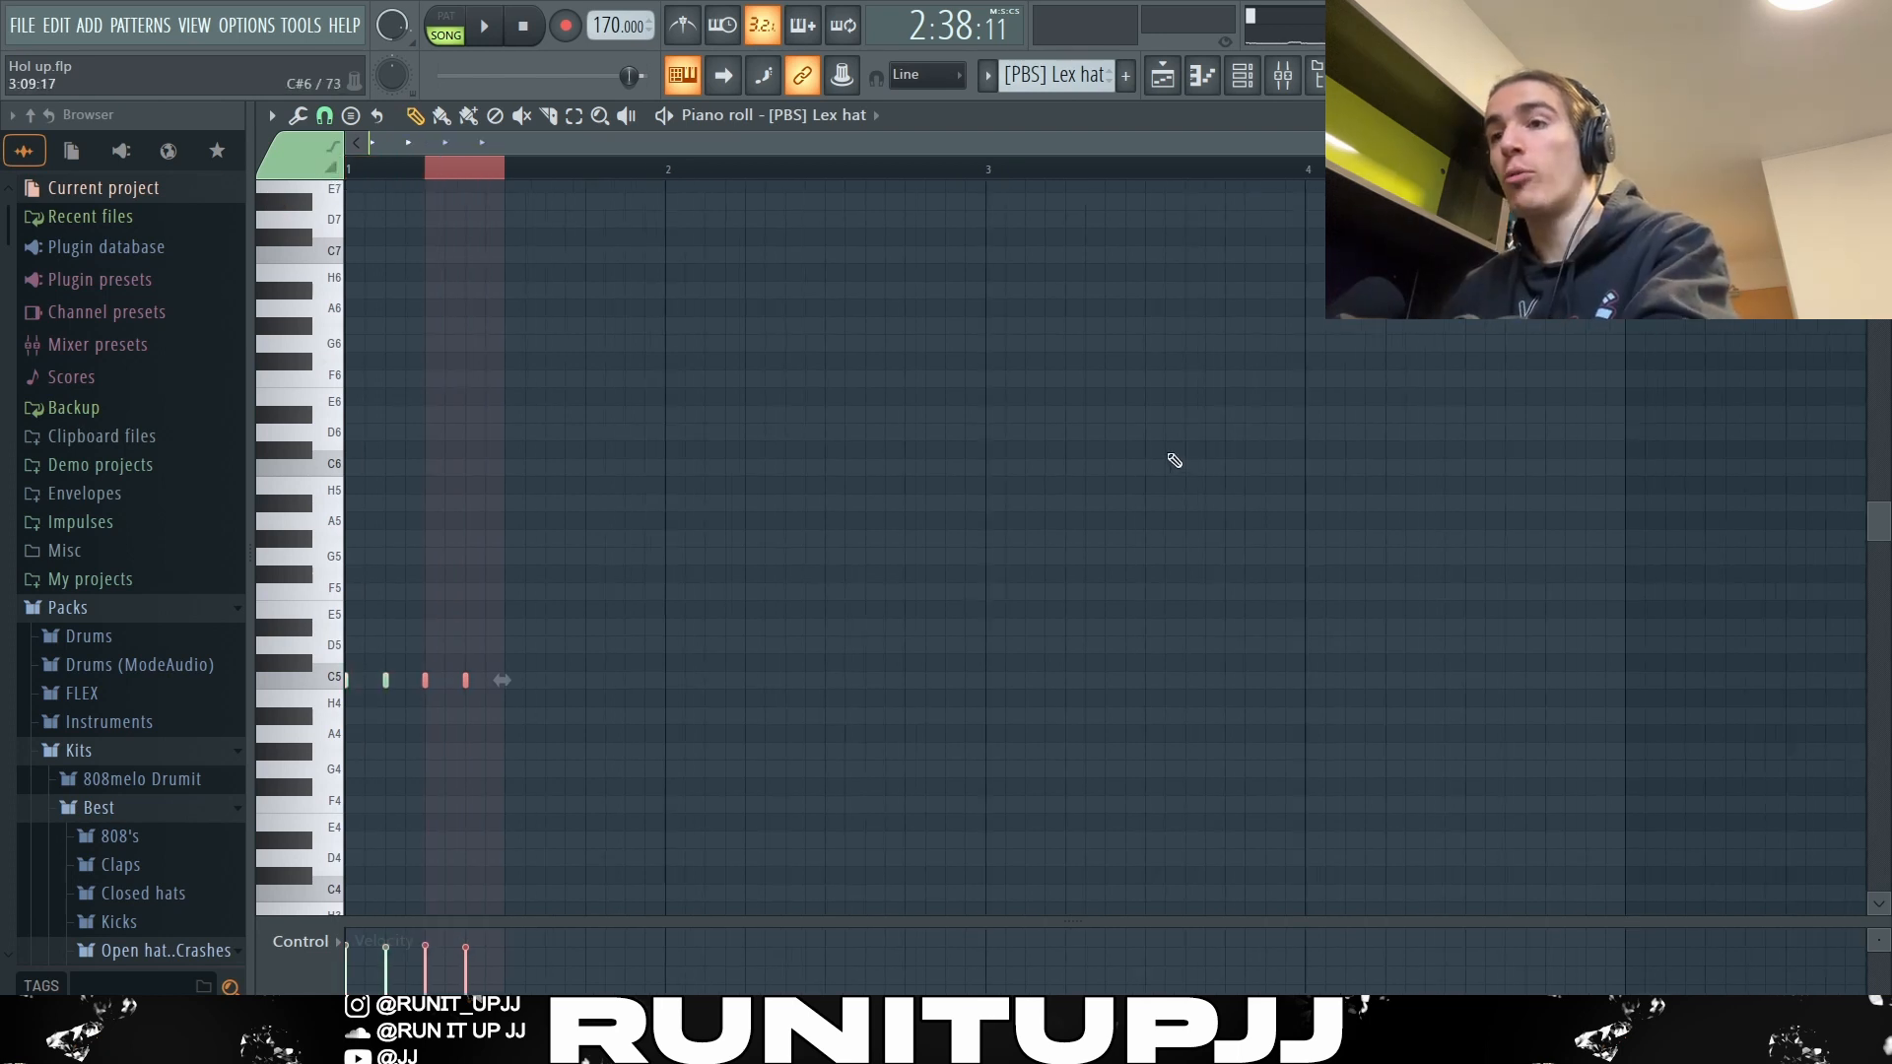
pyautogui.hotkey('ctrl', 'b')
pyautogui.hotkey('ctrl', 'b')
pyautogui.hotkey('ctrl', 'b')
pyautogui.hotkey('ctrl', 'b')
pyautogui.hotkey('ctrl', 'b')
pyautogui.hotkey('ctrl', 'b')
pyautogui.hotkey('ctrl', 'b')
pyautogui.hotkey('ctrl', 'b')
pyautogui.hotkey('ctrl', 'b')
pyautogui.hotkey('ctrl', 'b')
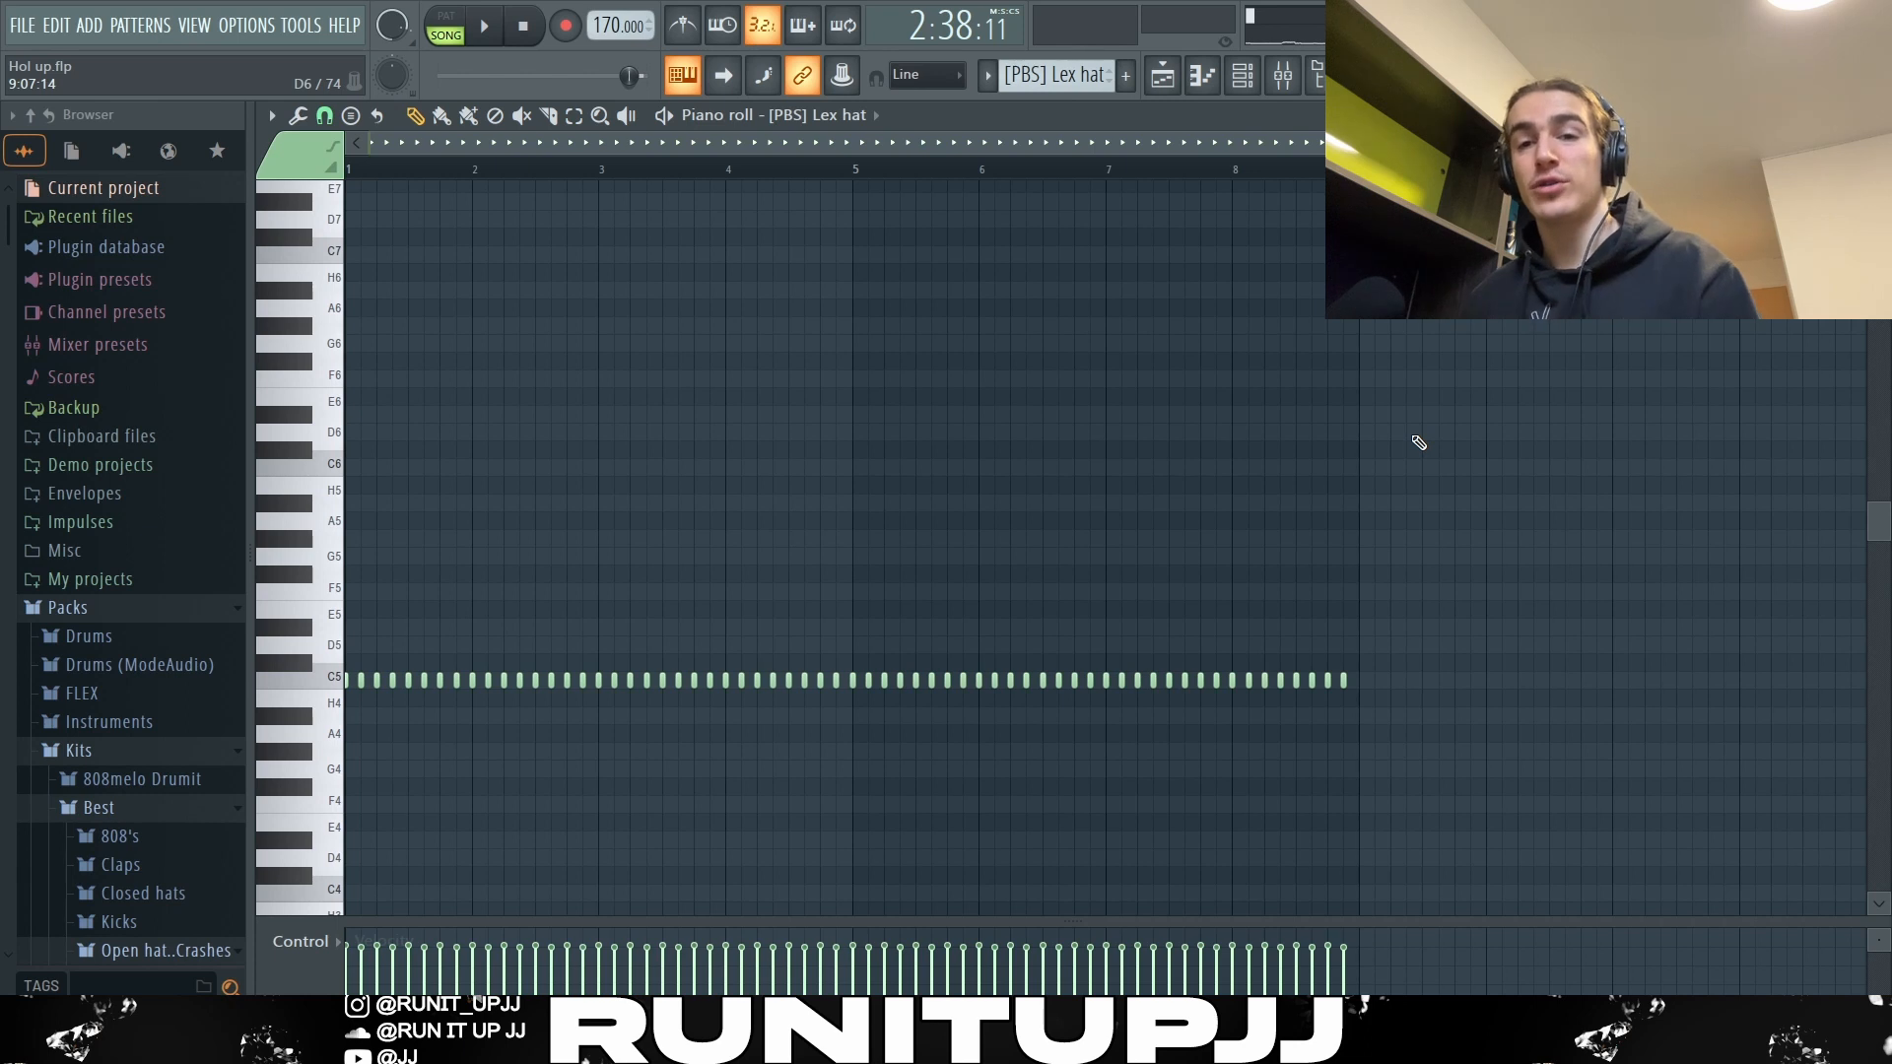
# Play the beat, and highlight bars 3 to 4 of the kick pattern and the extra kick hit in bar 4
pyautogui.press('space')
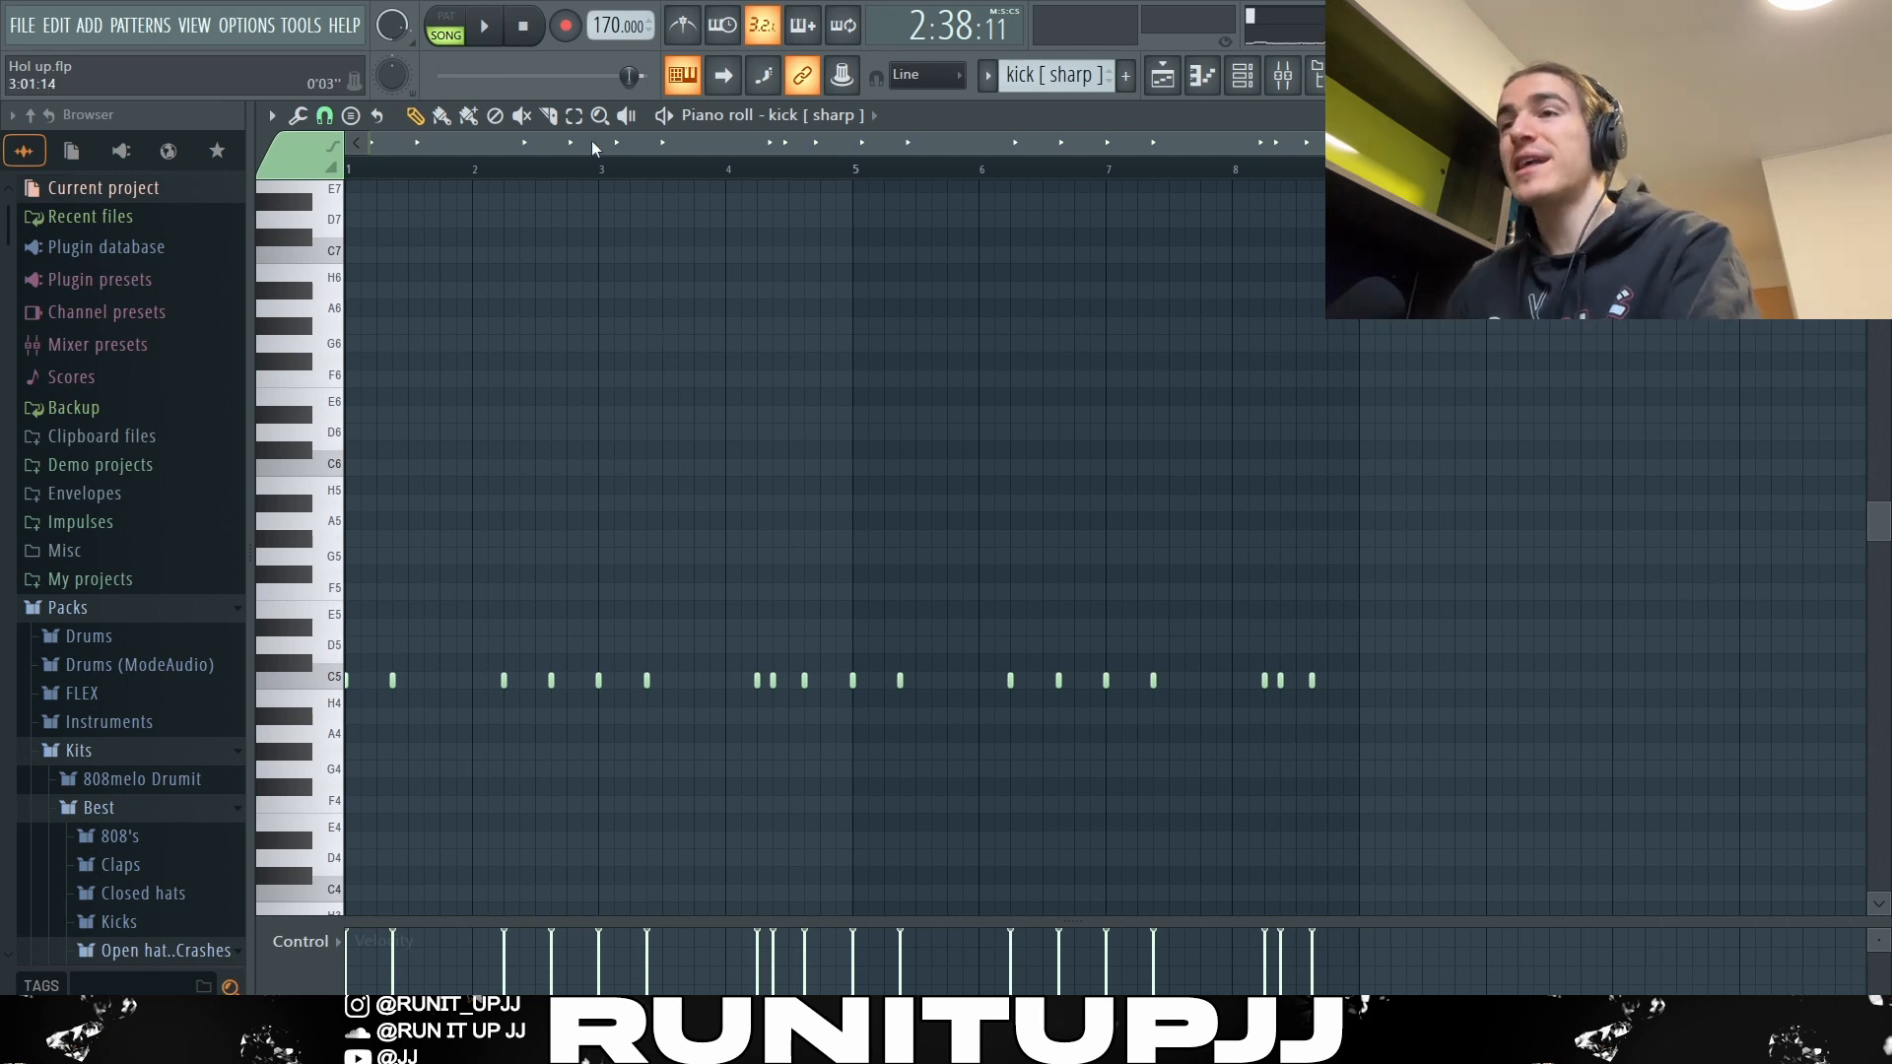
pyautogui.moveTo(592, 148); pyautogui.dragTo(856, 164)
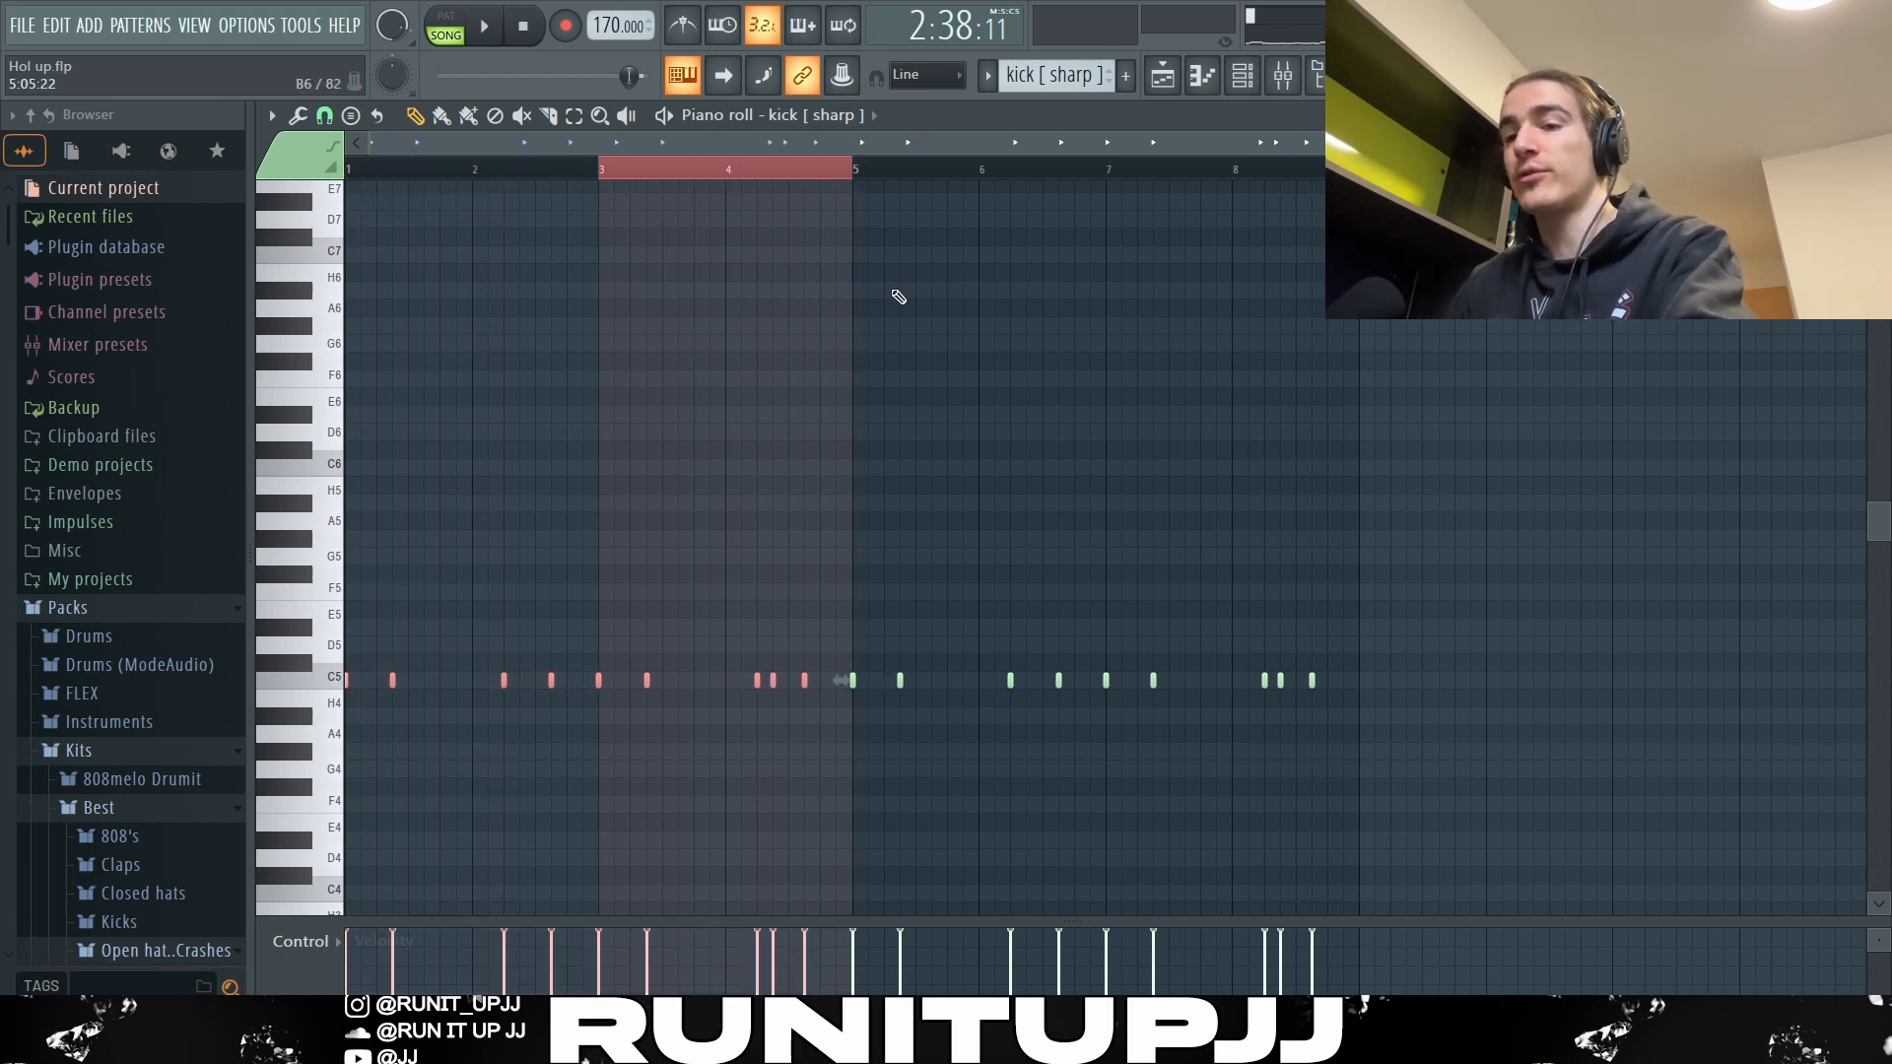
pyautogui.hotkey('ctrl', 'd')
pyautogui.moveTo(787, 674); pyautogui.dragTo(768, 700)
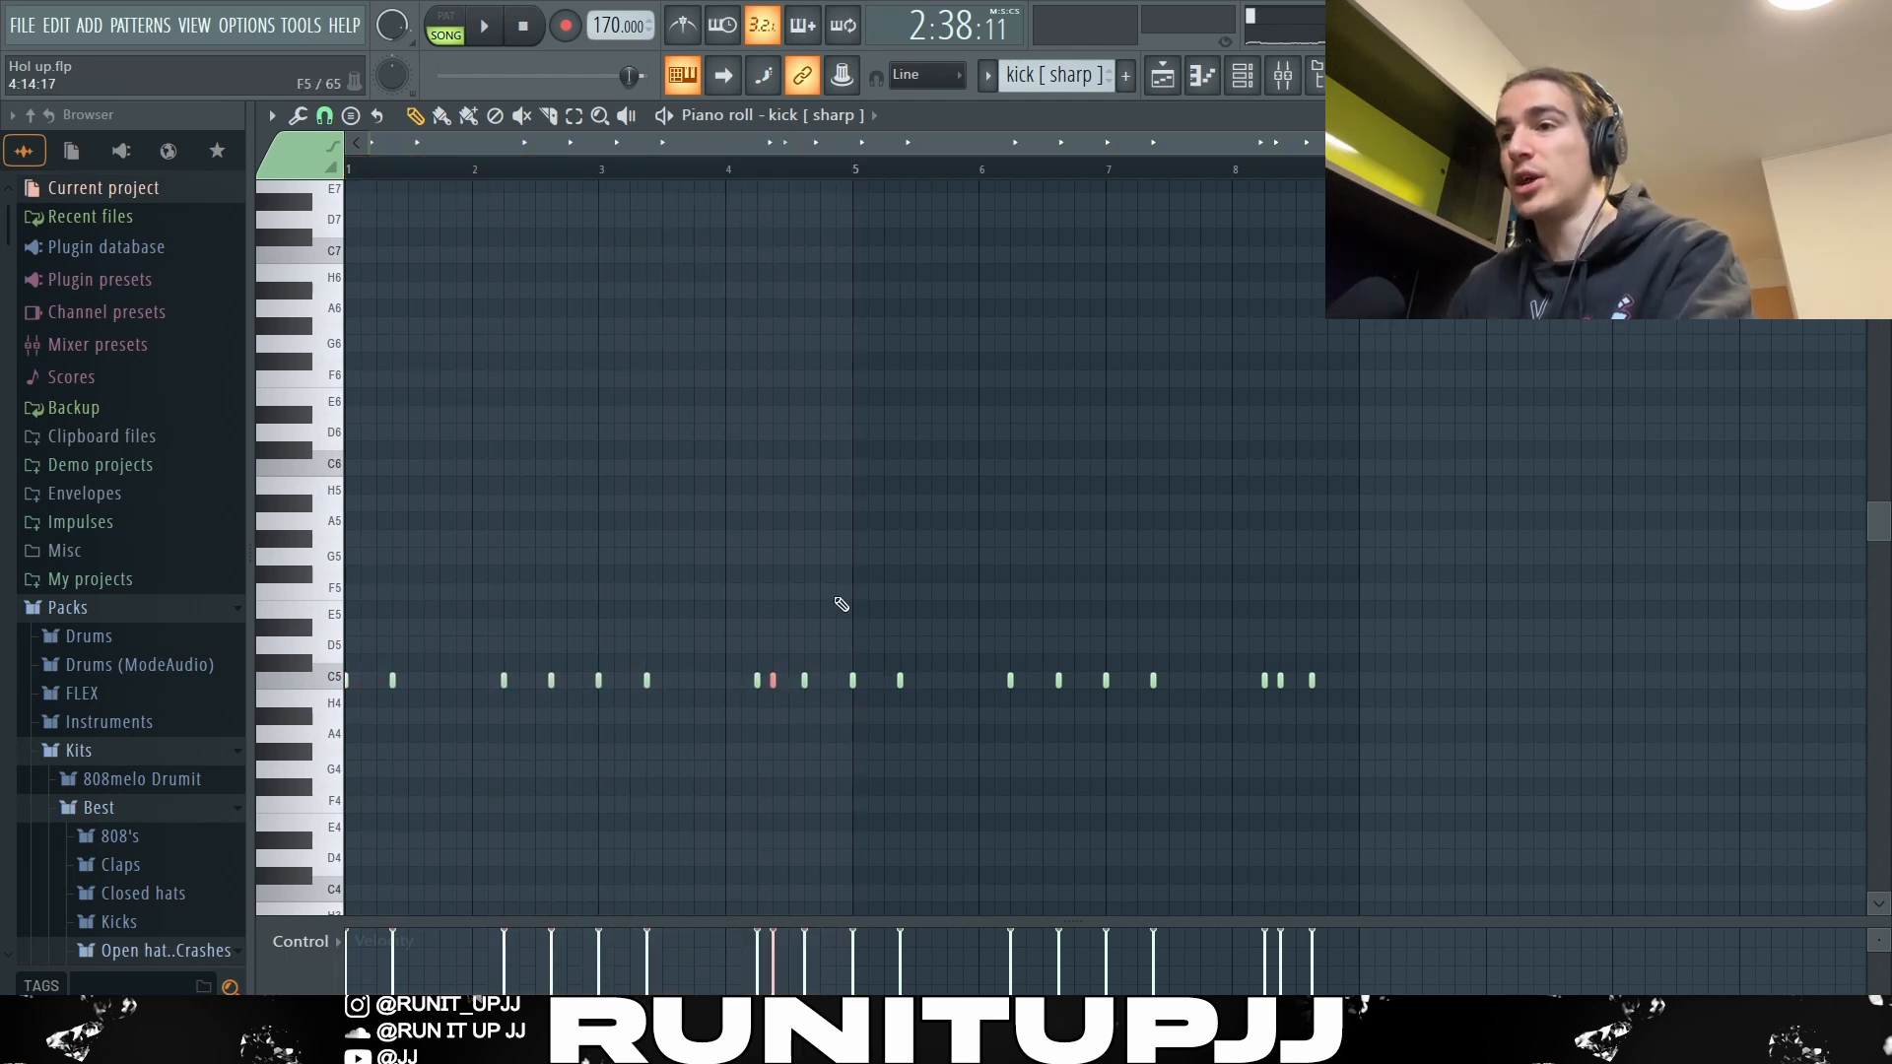
# Highlight the first four bars of the kick pattern, then the whole eight-bar pattern, and clear the selection
pyautogui.moveTo(857, 174); pyautogui.dragTo(347, 173)
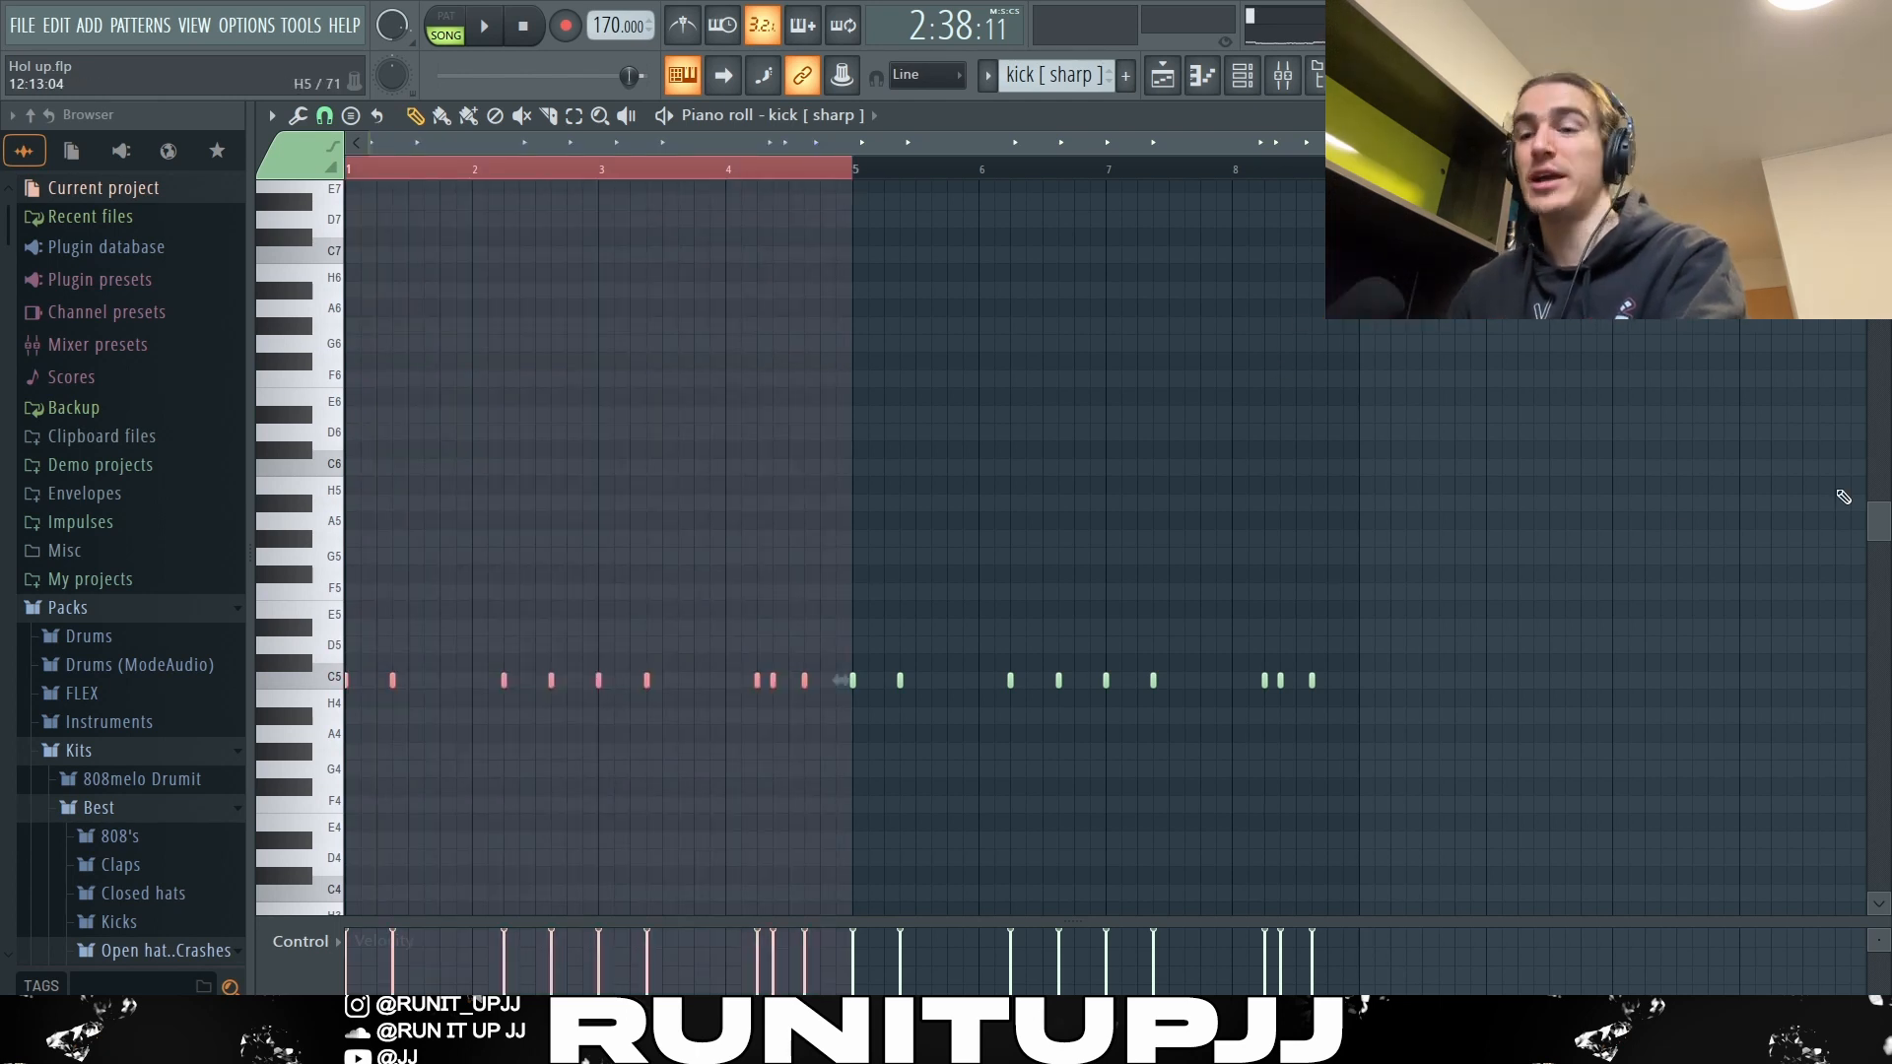
pyautogui.hotkey('ctrl', 'd')
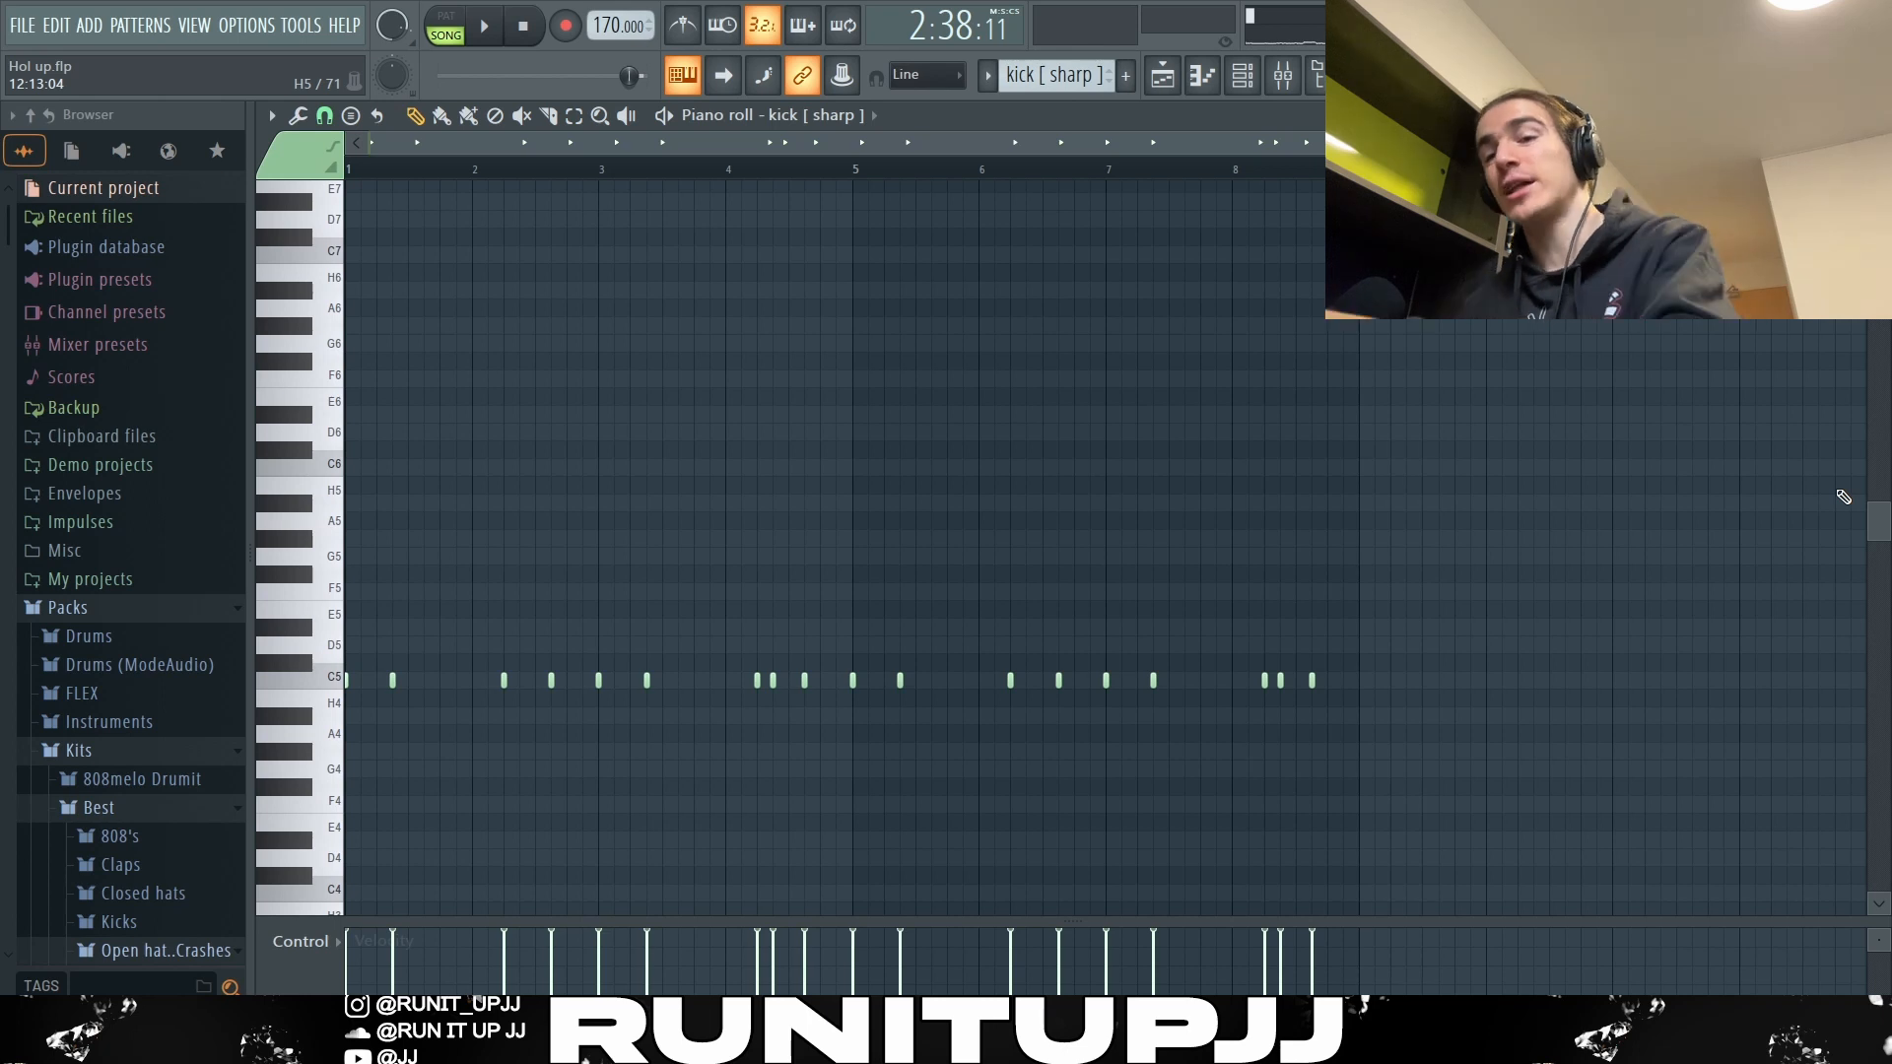
pyautogui.hotkey('ctrl', 'a')
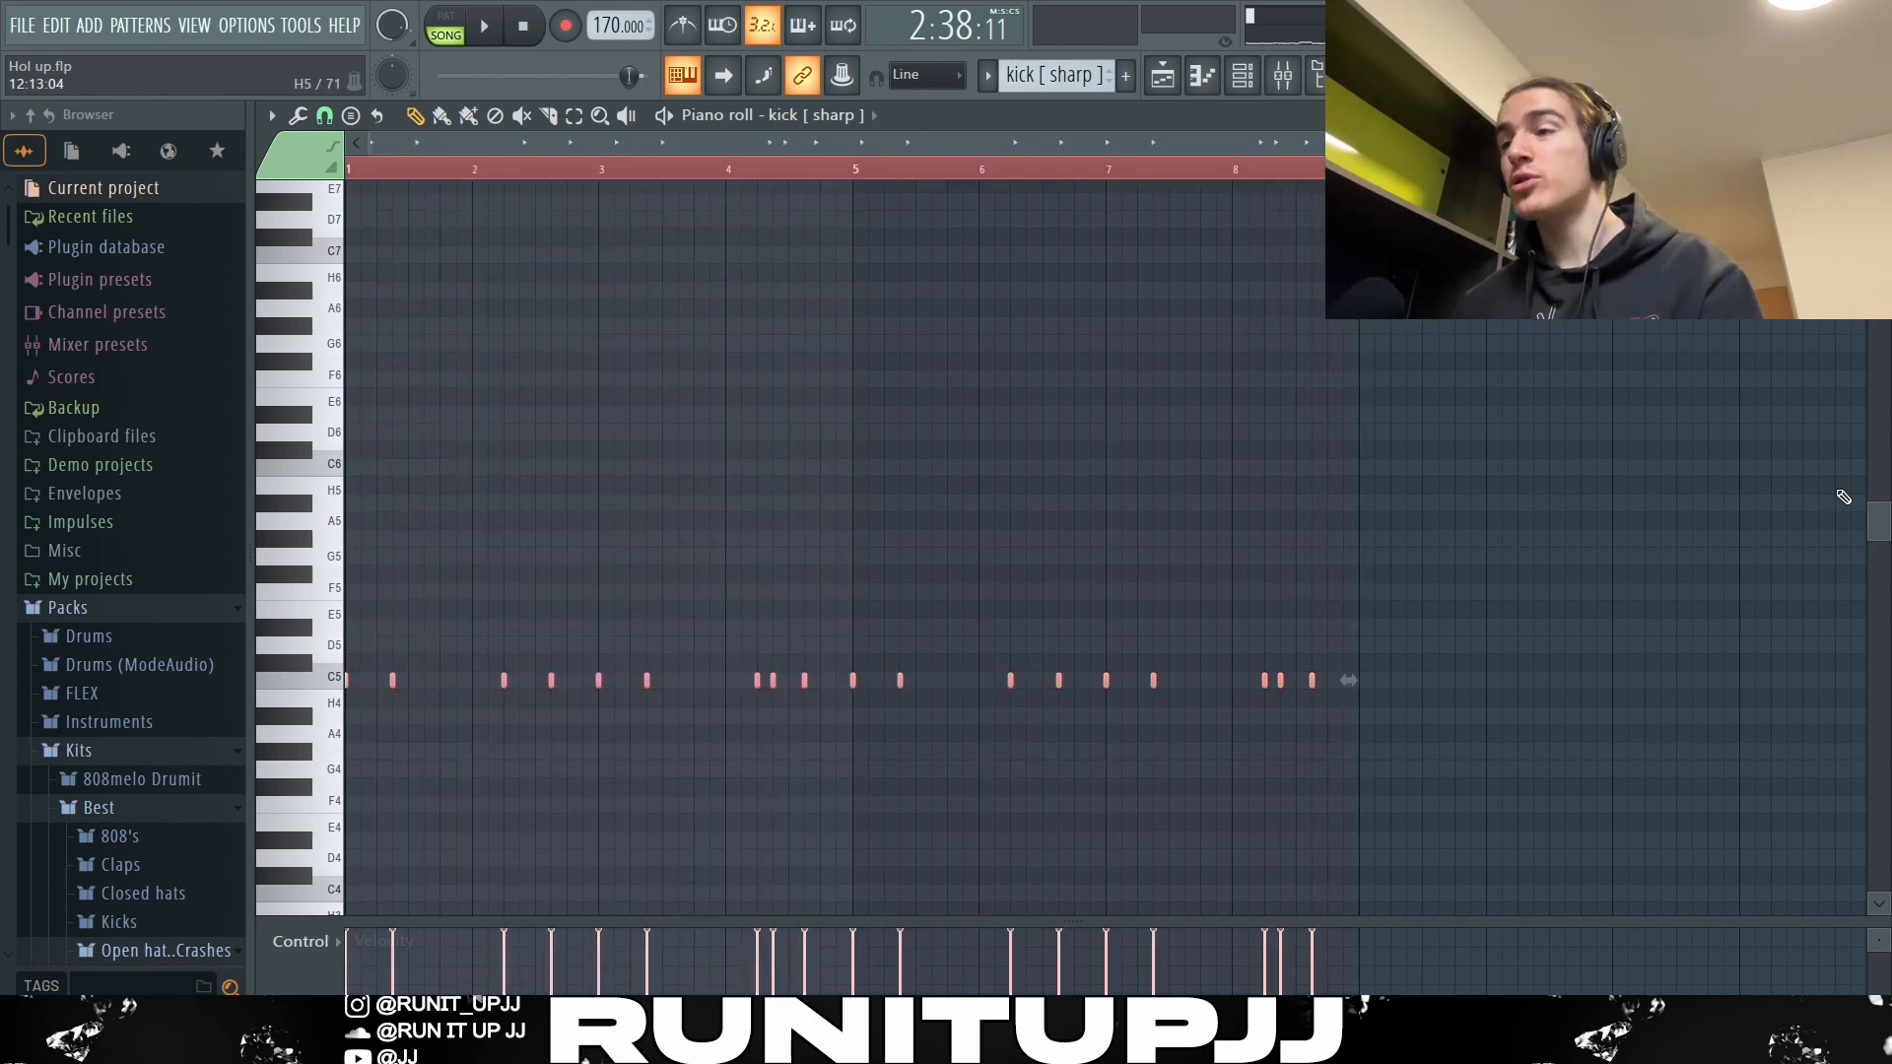
pyautogui.moveTo(1614, 619)
pyautogui.mouseDown()
pyautogui.moveTo(1623, 602)
pyautogui.moveTo(1631, 625)
pyautogui.mouseUp()
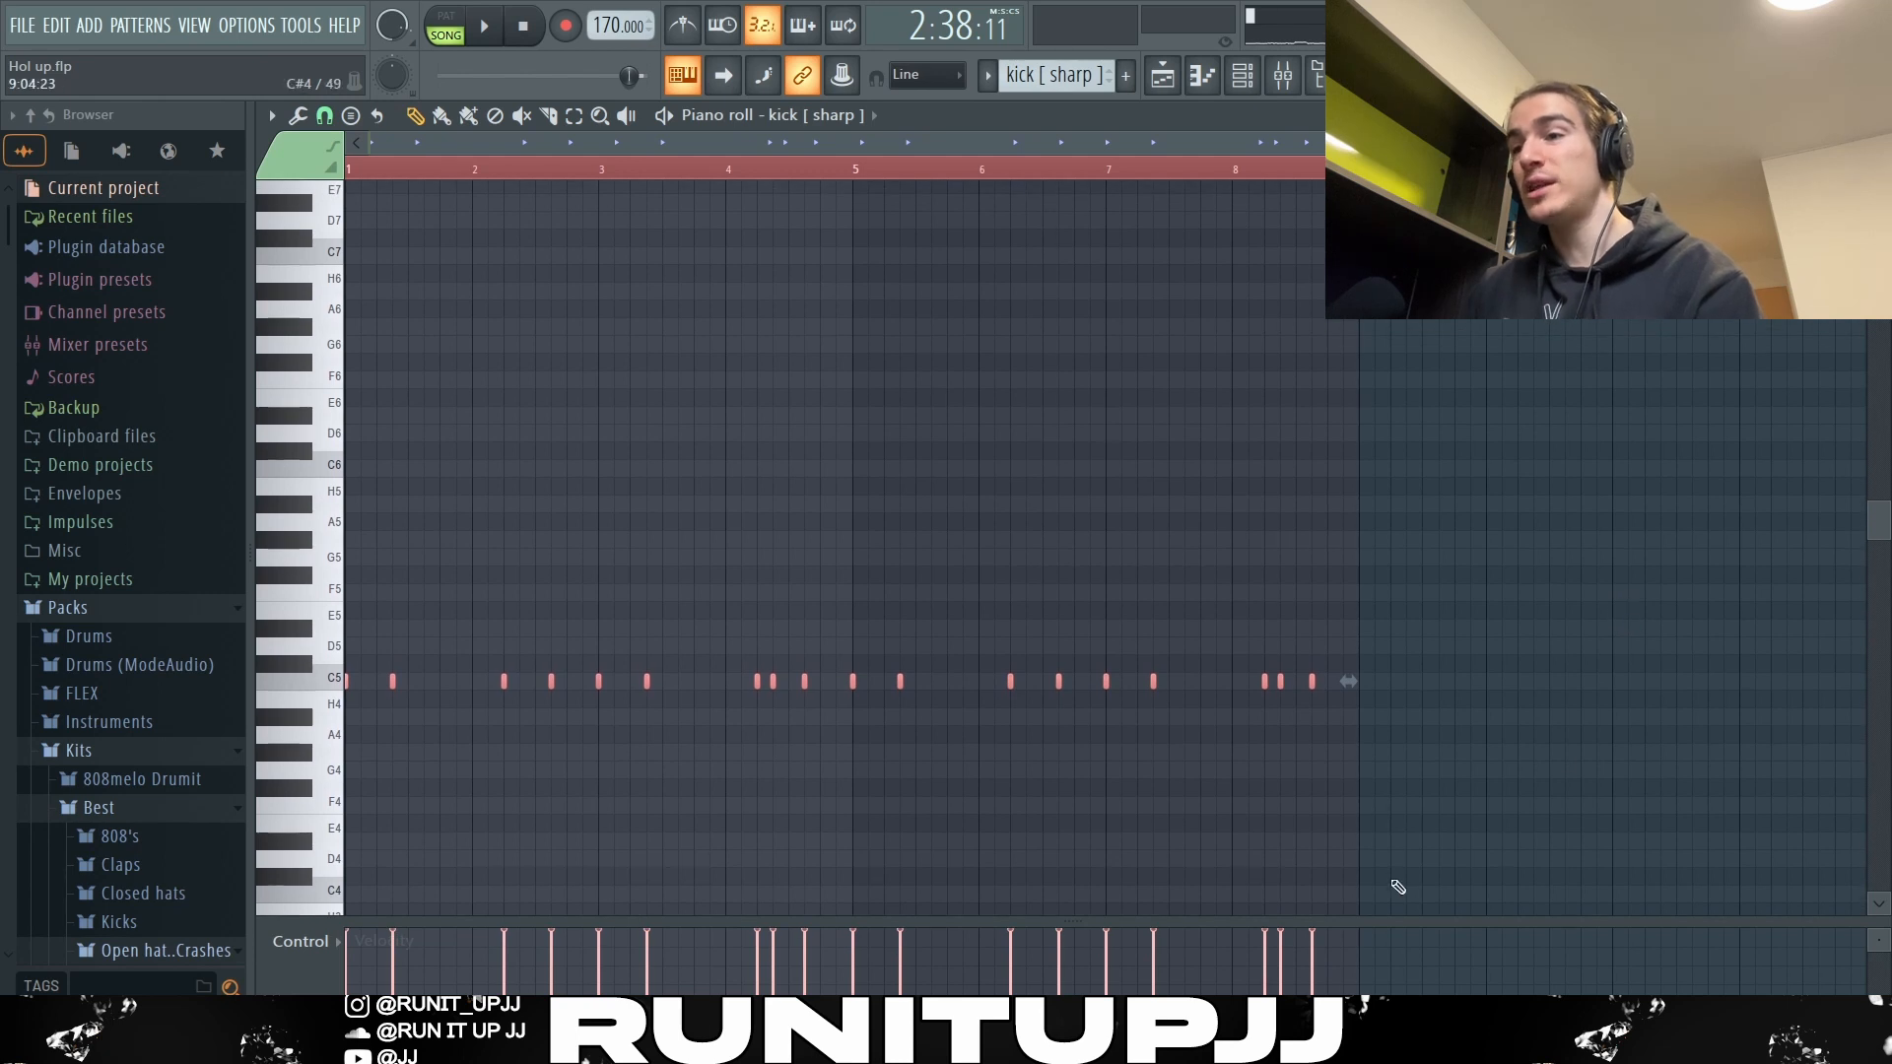
pyautogui.keyDown('ctrl'); pyautogui.click(1622, 564); pyautogui.keyUp('ctrl')
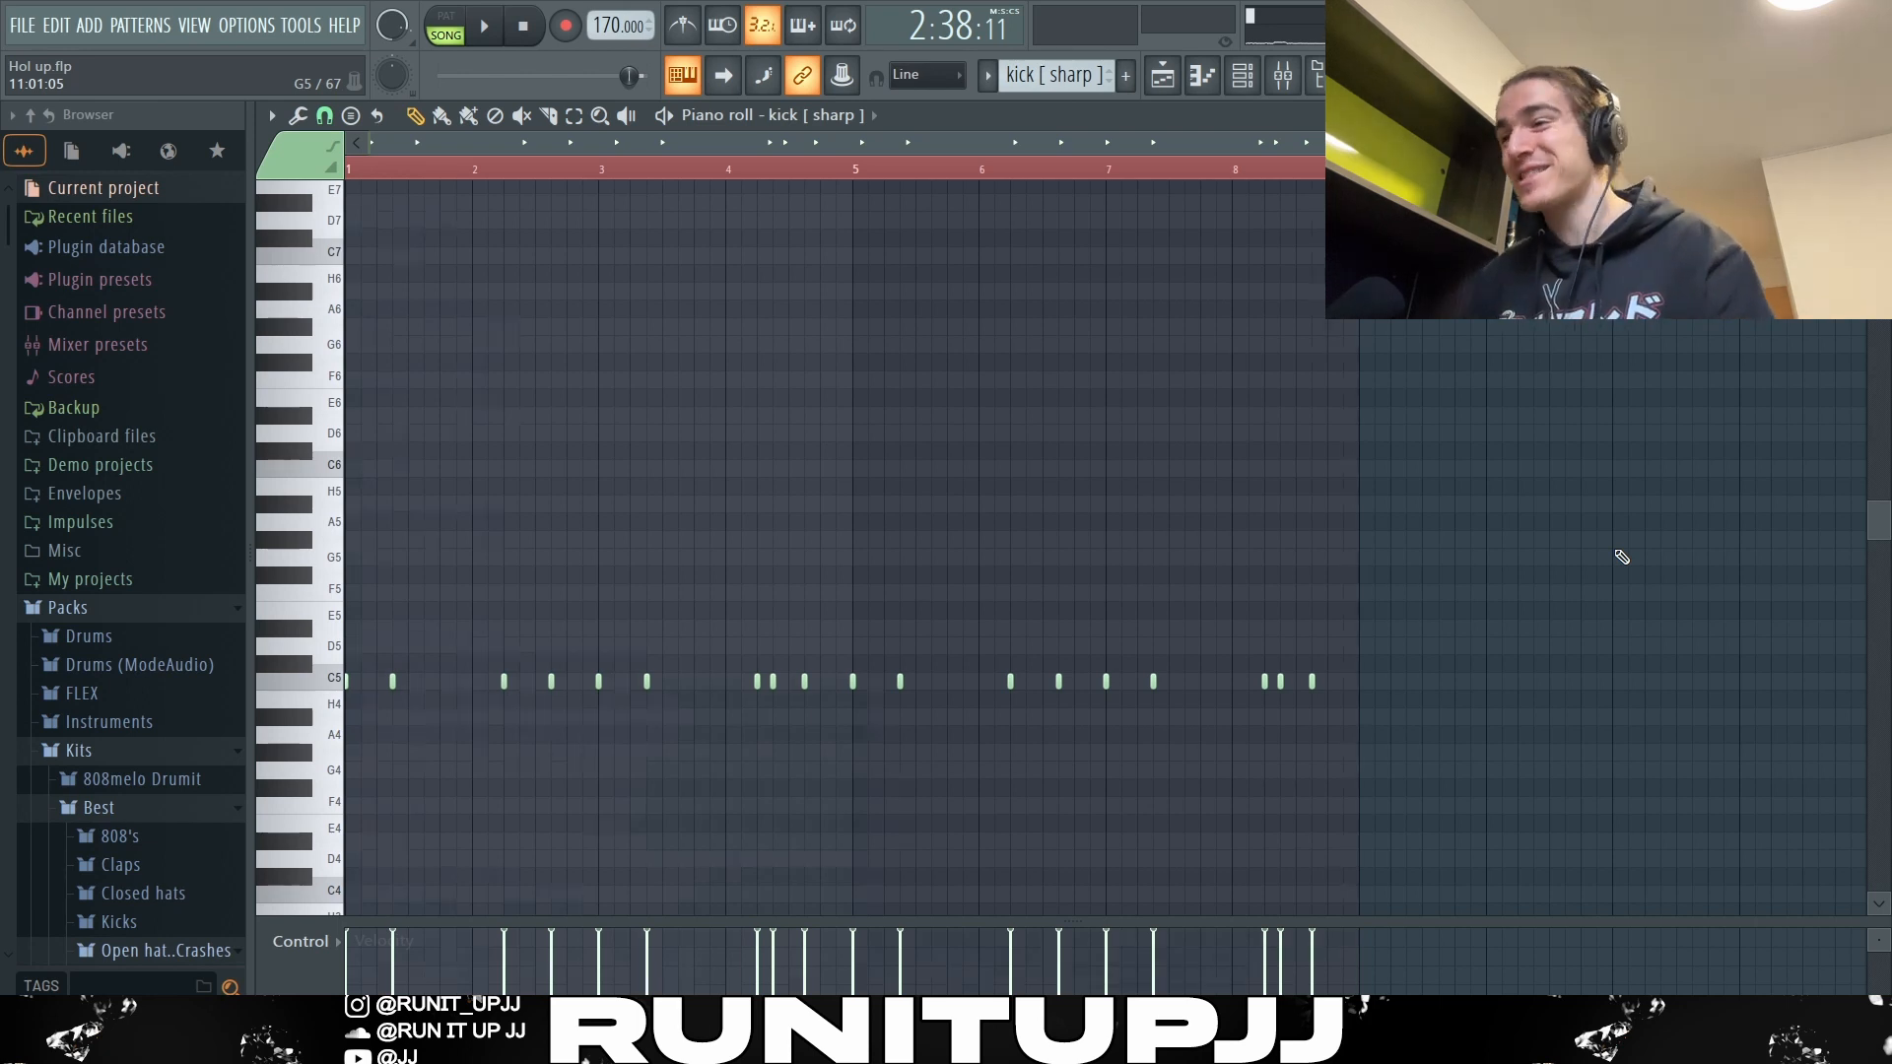
pyautogui.hotkey('ctrl', 'd')
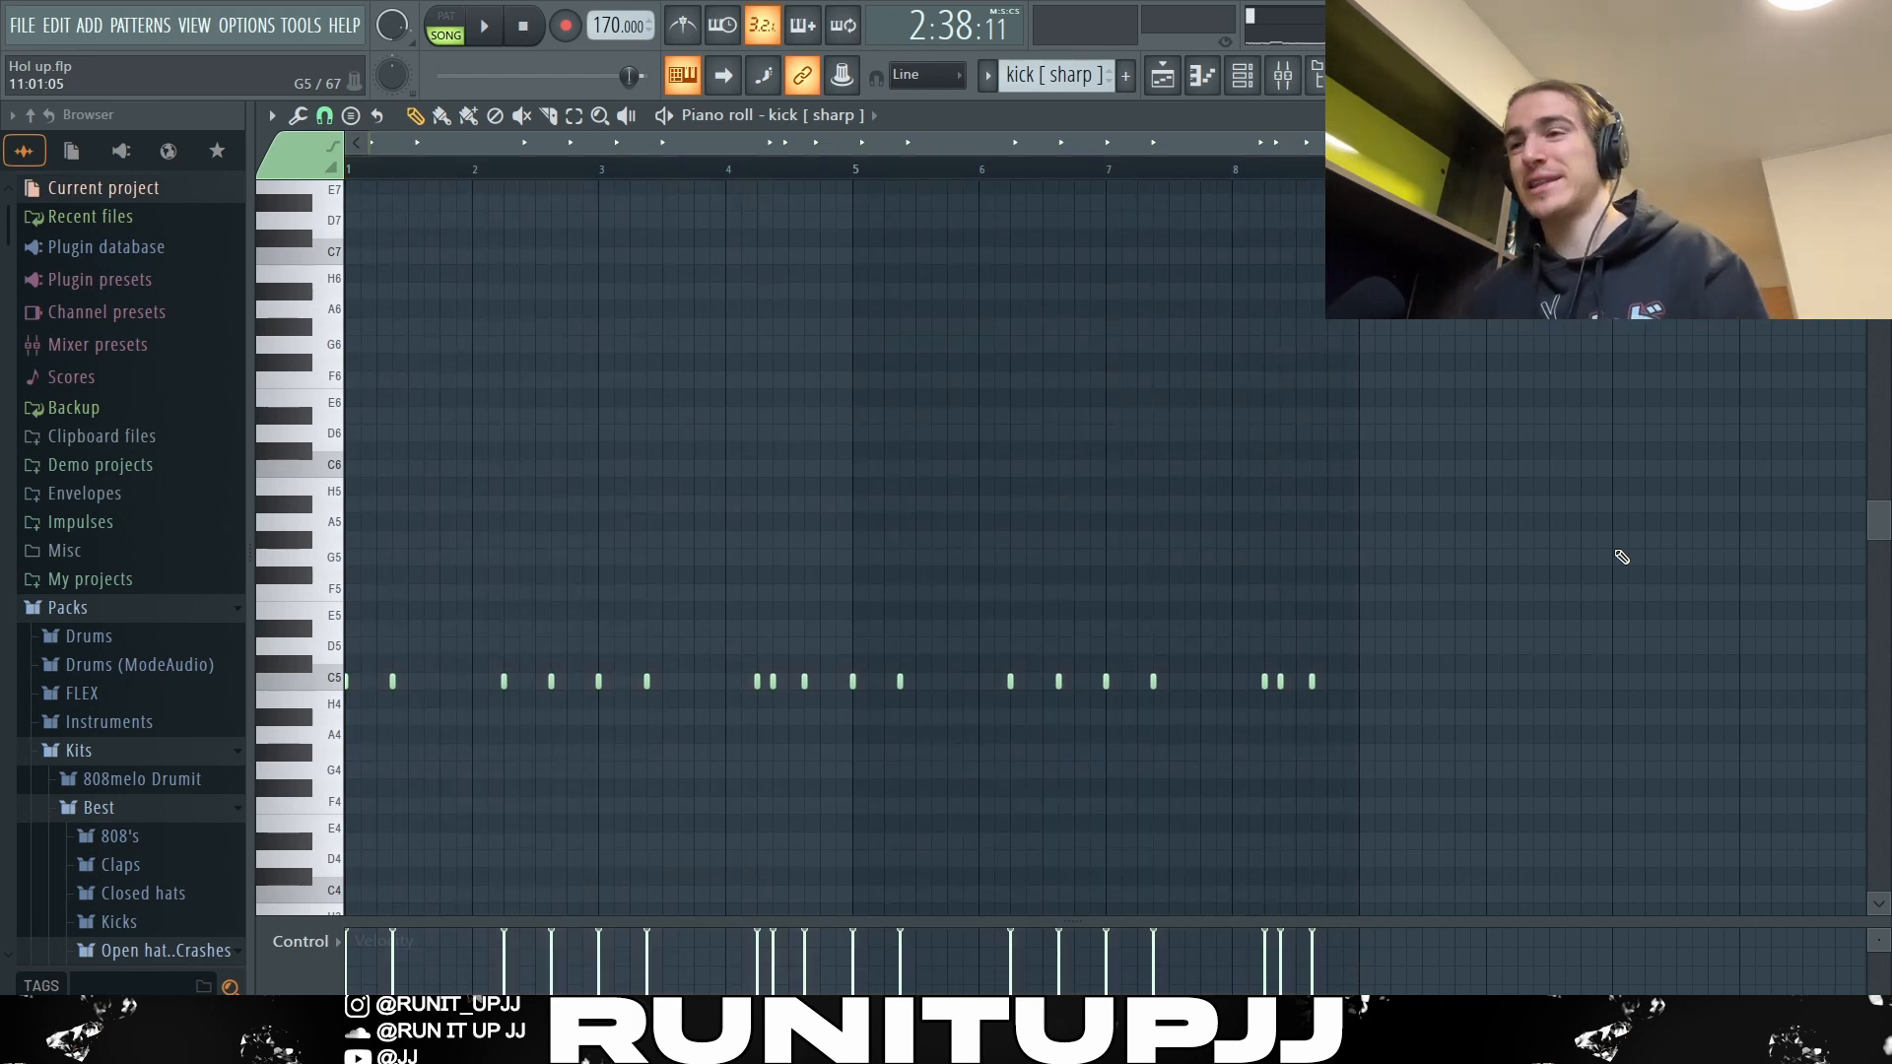
# Listen to the beat with the kick pattern, and review the volume envelope of the Official Spinz808 sampler
pyautogui.press('space')
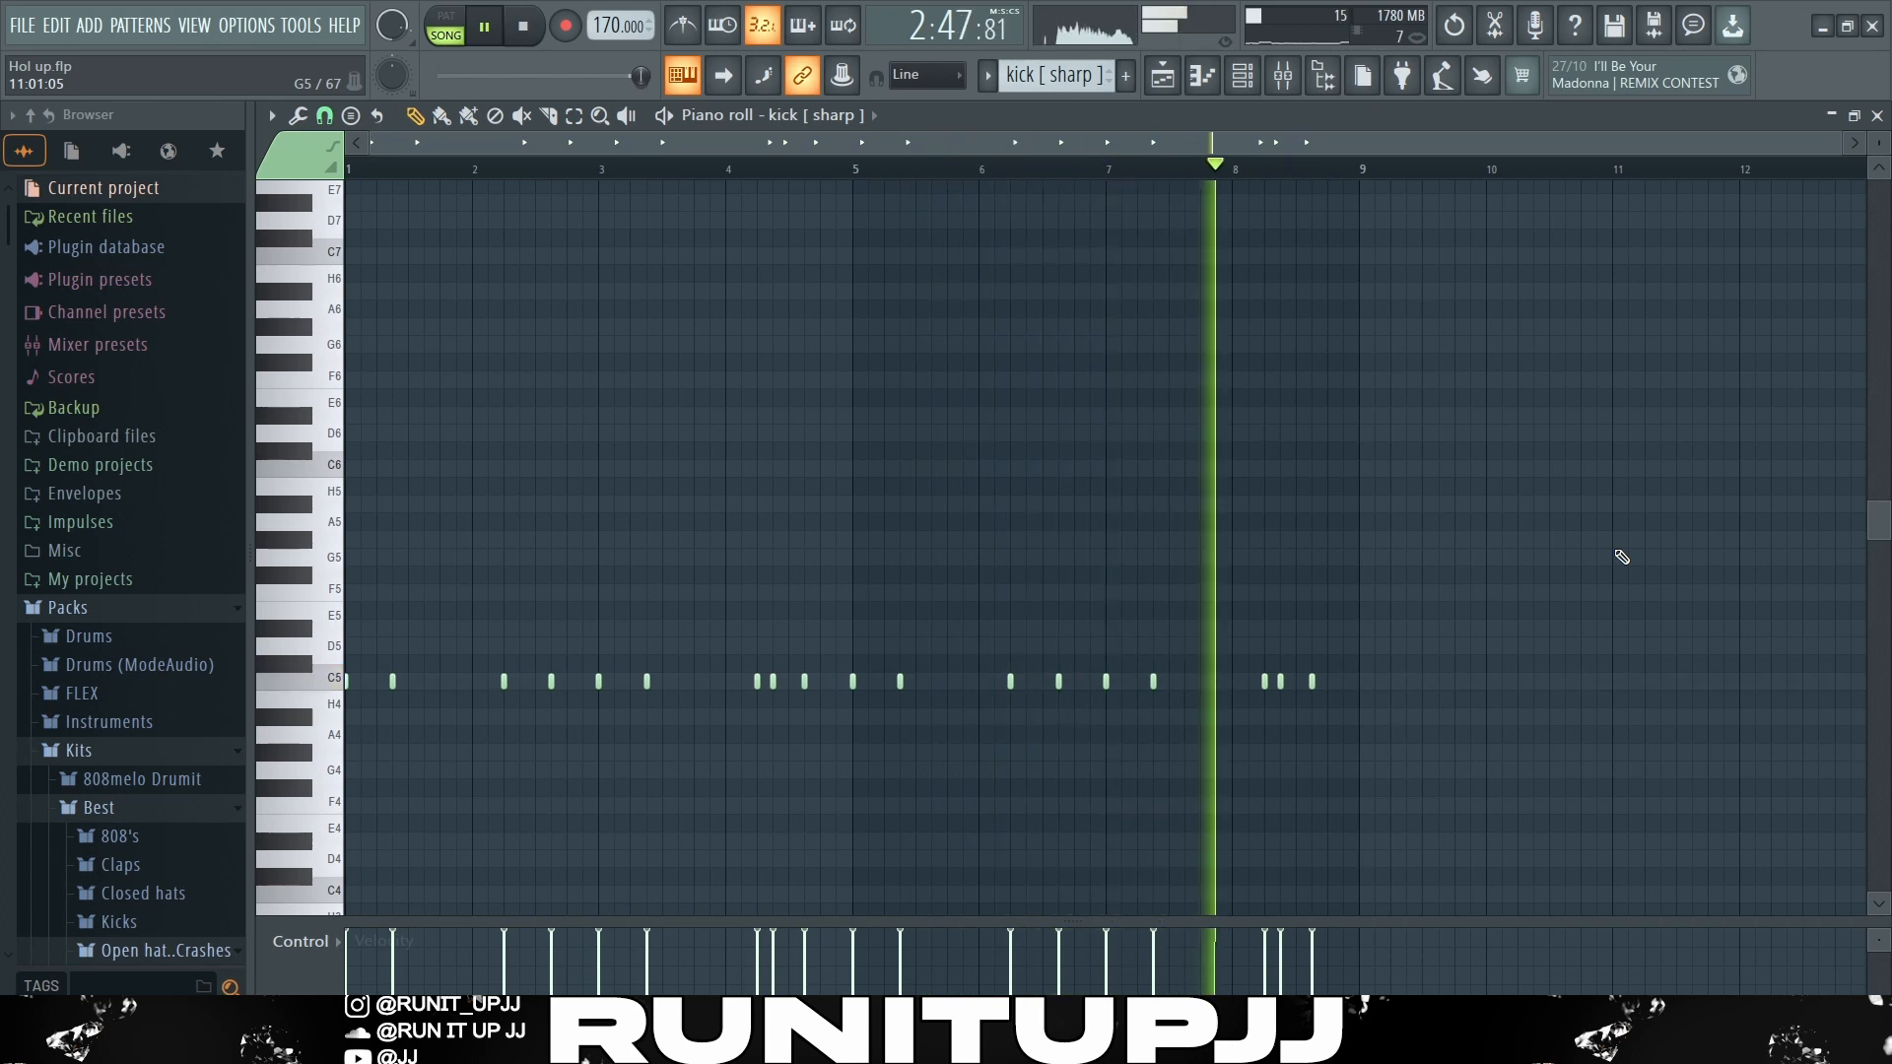
pyautogui.press('space')
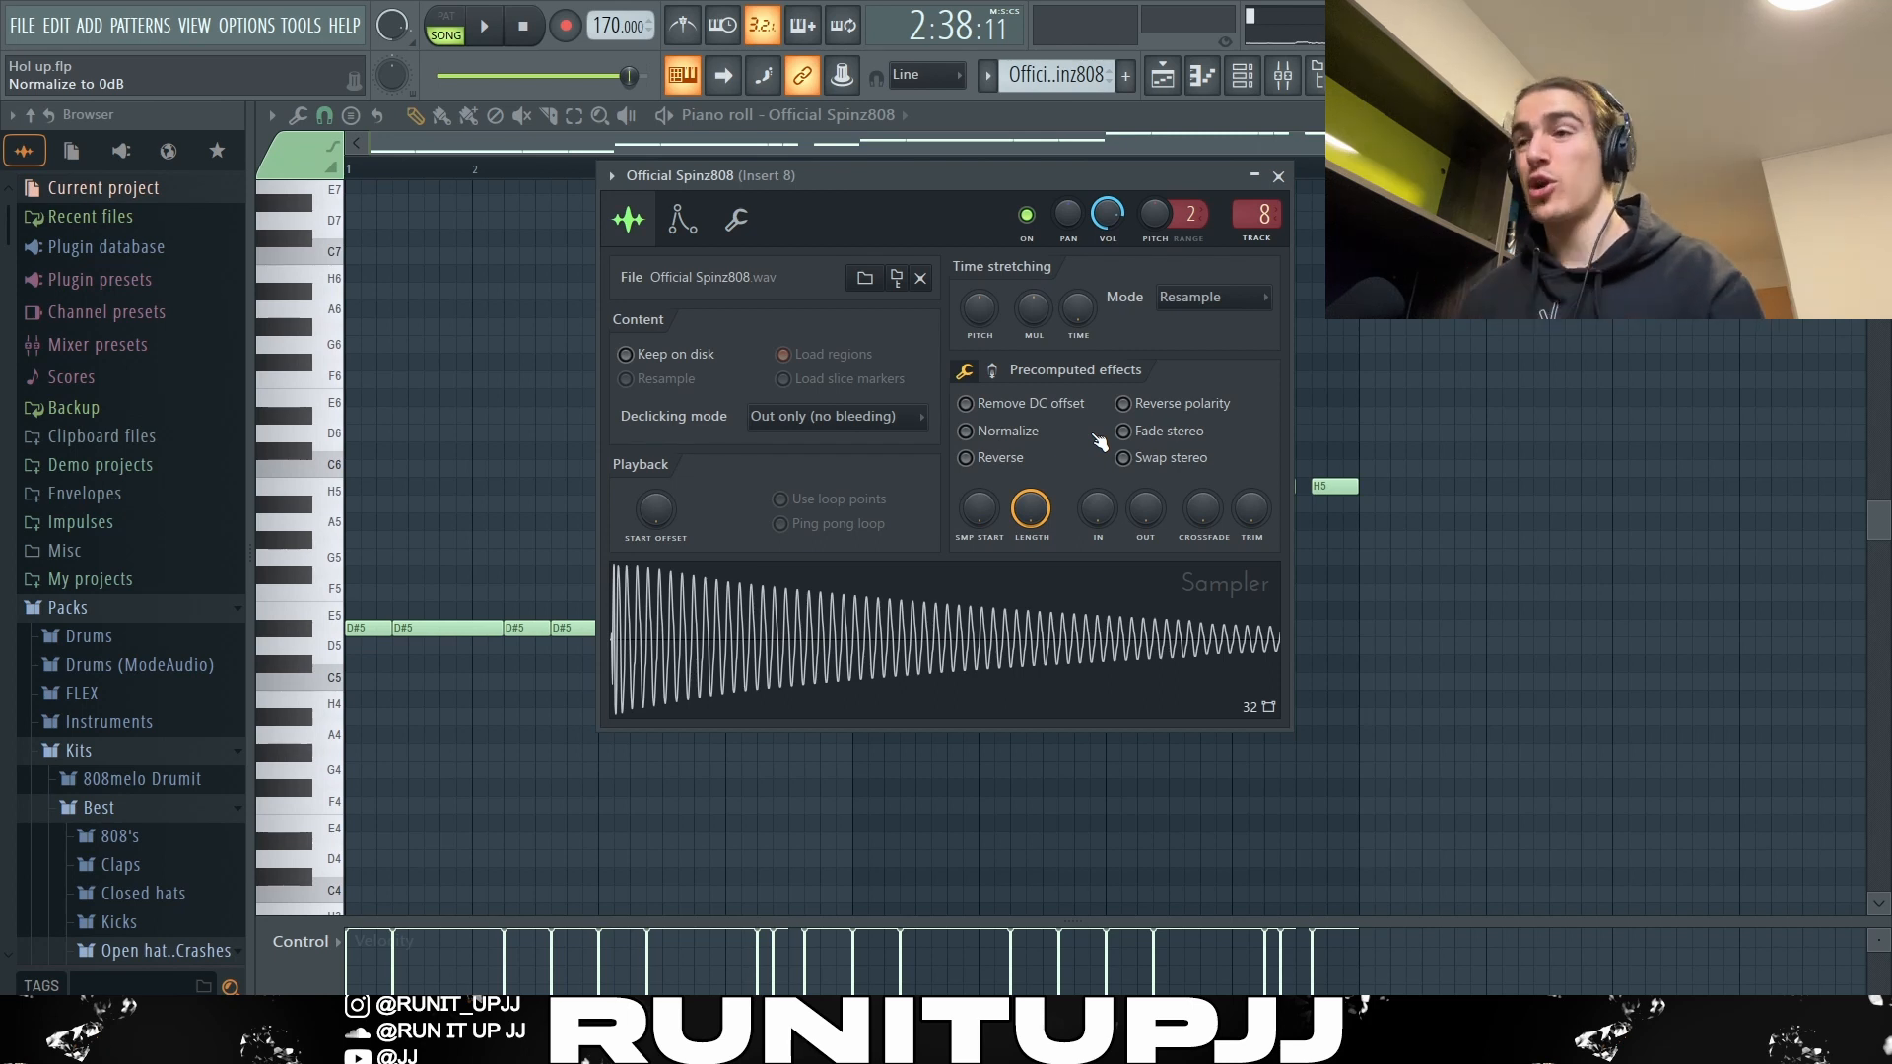
pyautogui.click(688, 239)
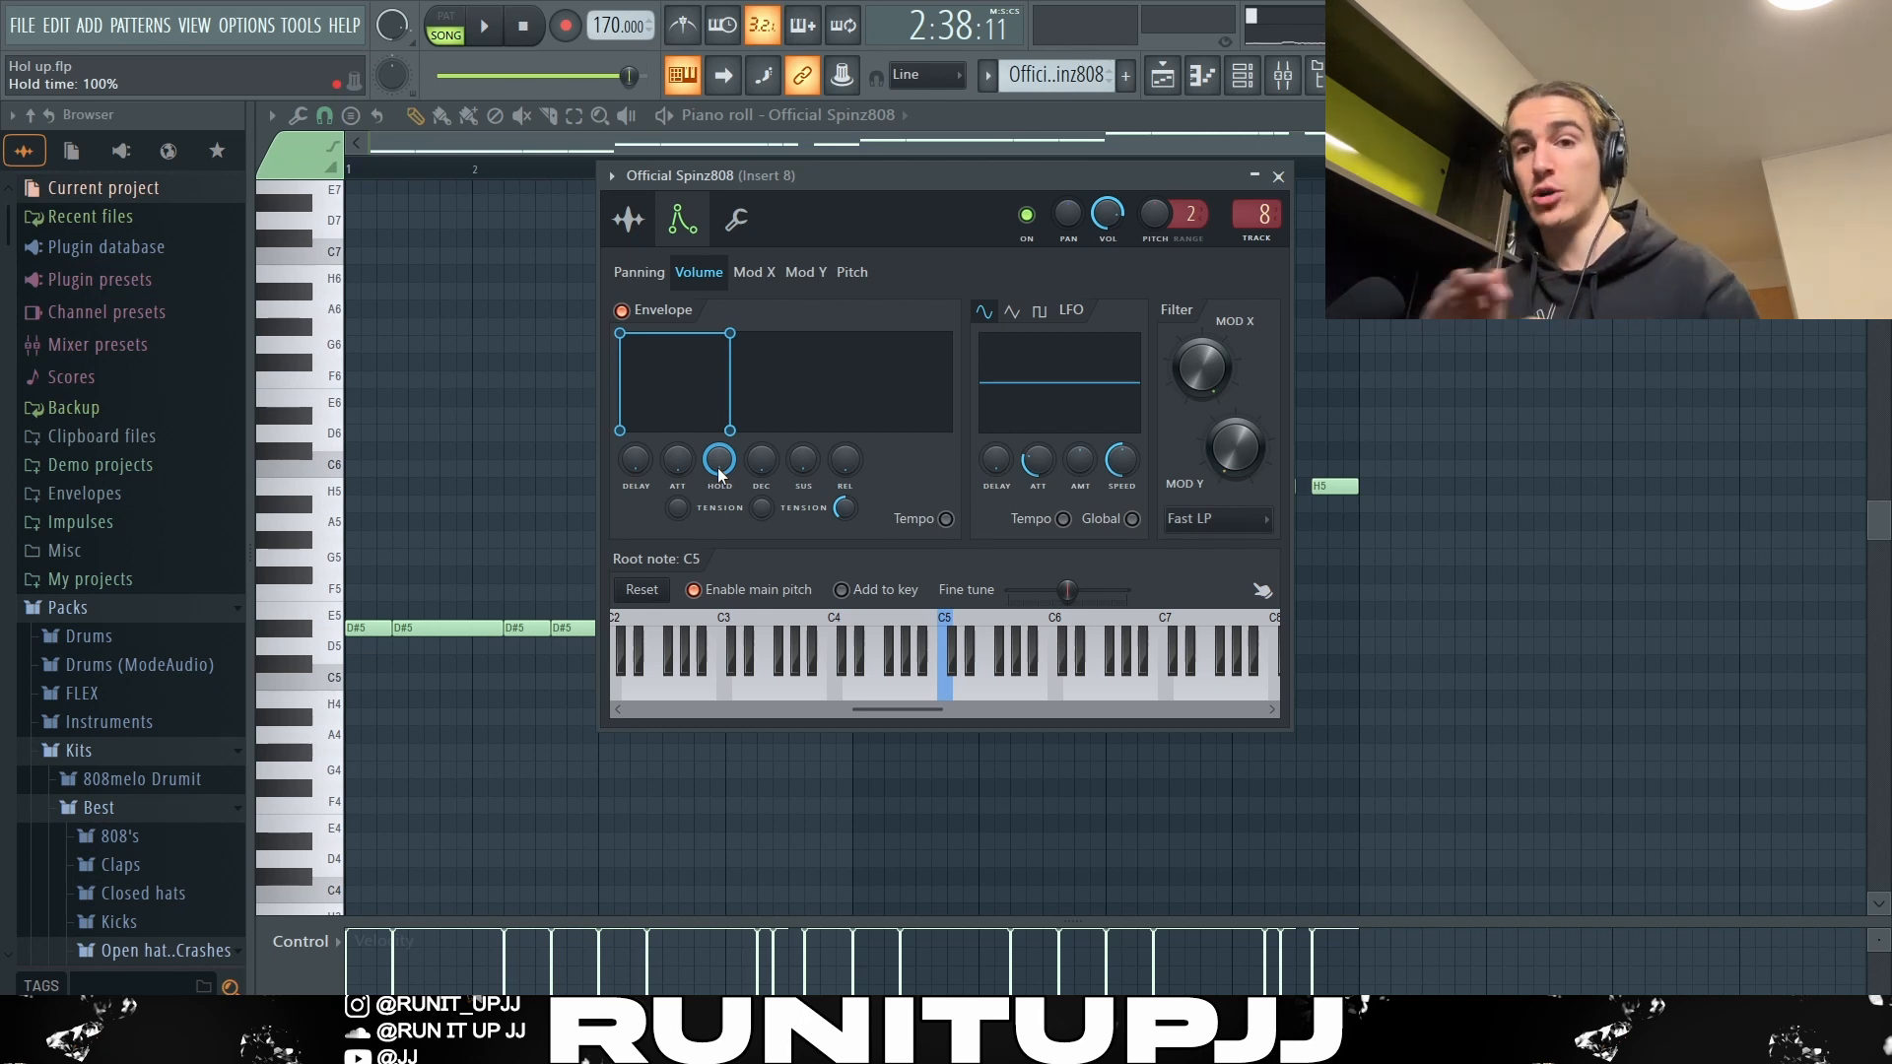
pyautogui.press('Escape')
# Highlight the repeated F#5 808 notes in bars 3 to 4 and the repeated H5 notes in bars 7 to 8
pyautogui.moveTo(756, 552); pyautogui.dragTo(839, 638)
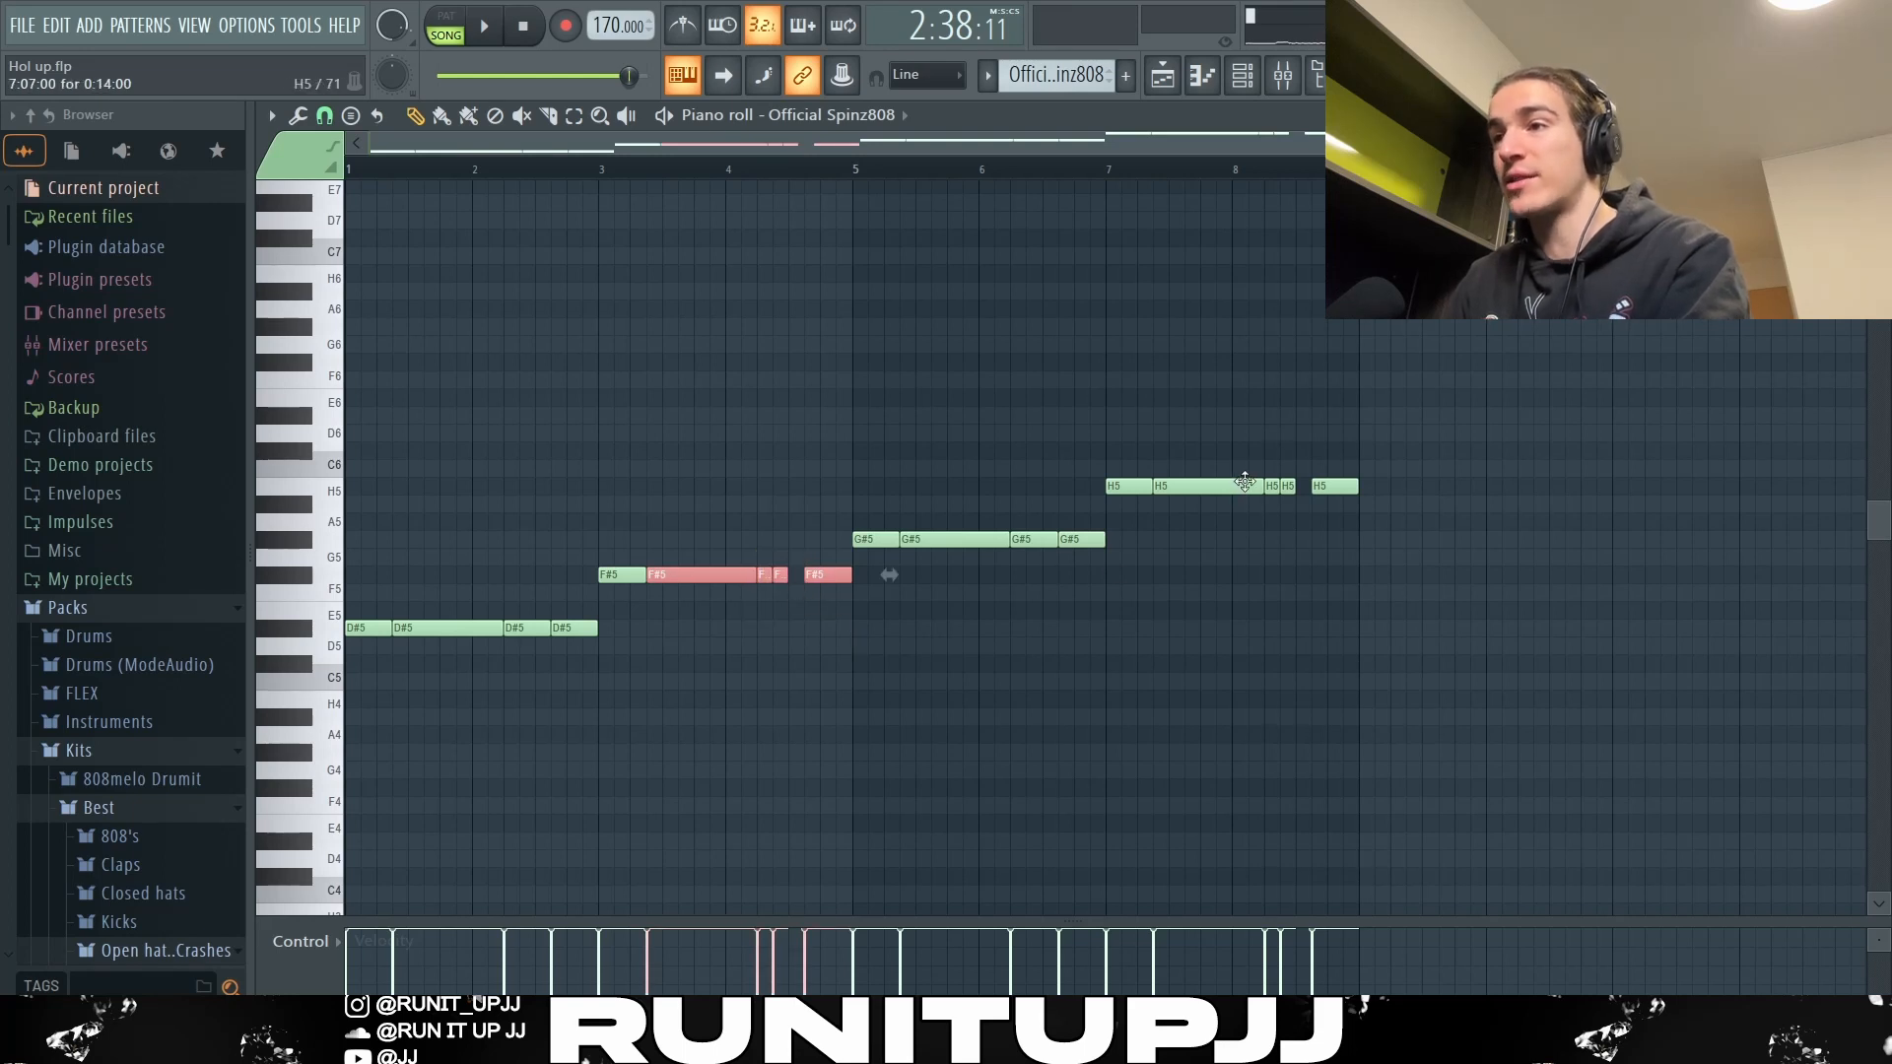
pyautogui.moveTo(1143, 465); pyautogui.dragTo(1343, 492)
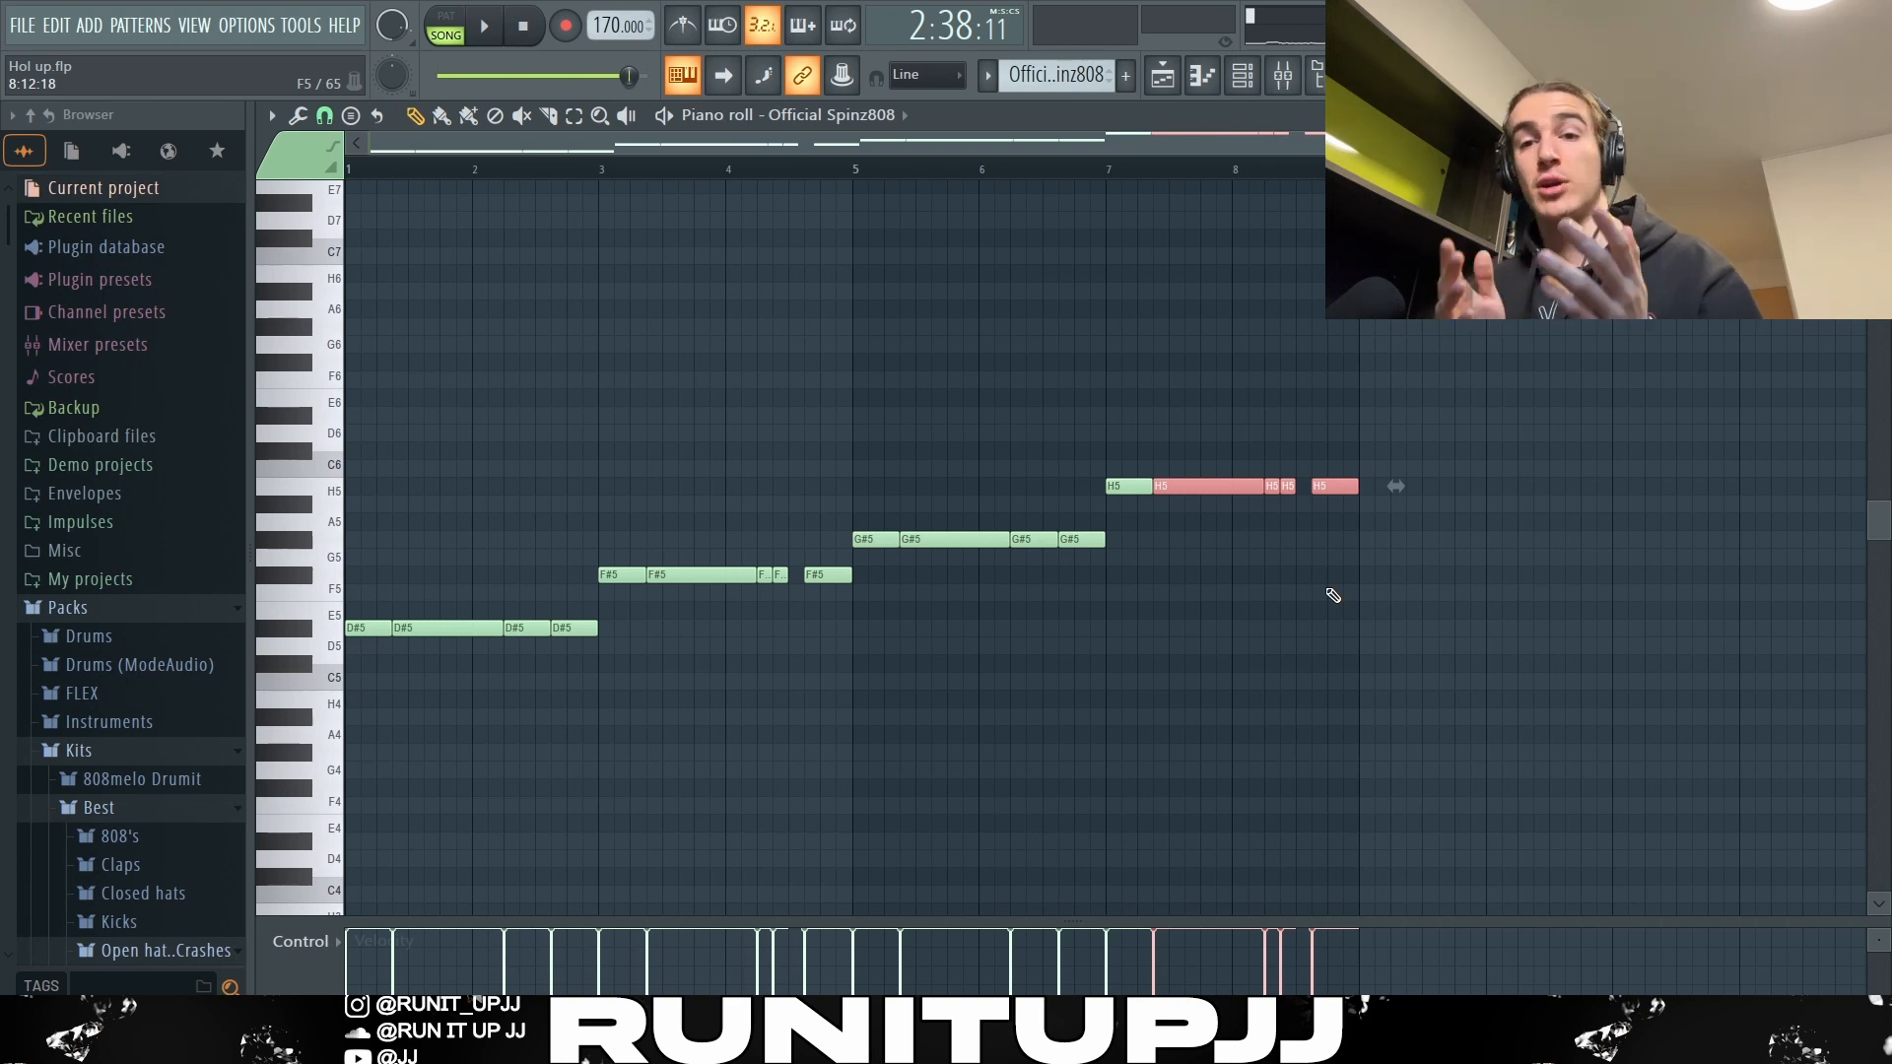
pyautogui.hotkey('ctrl', 'd')
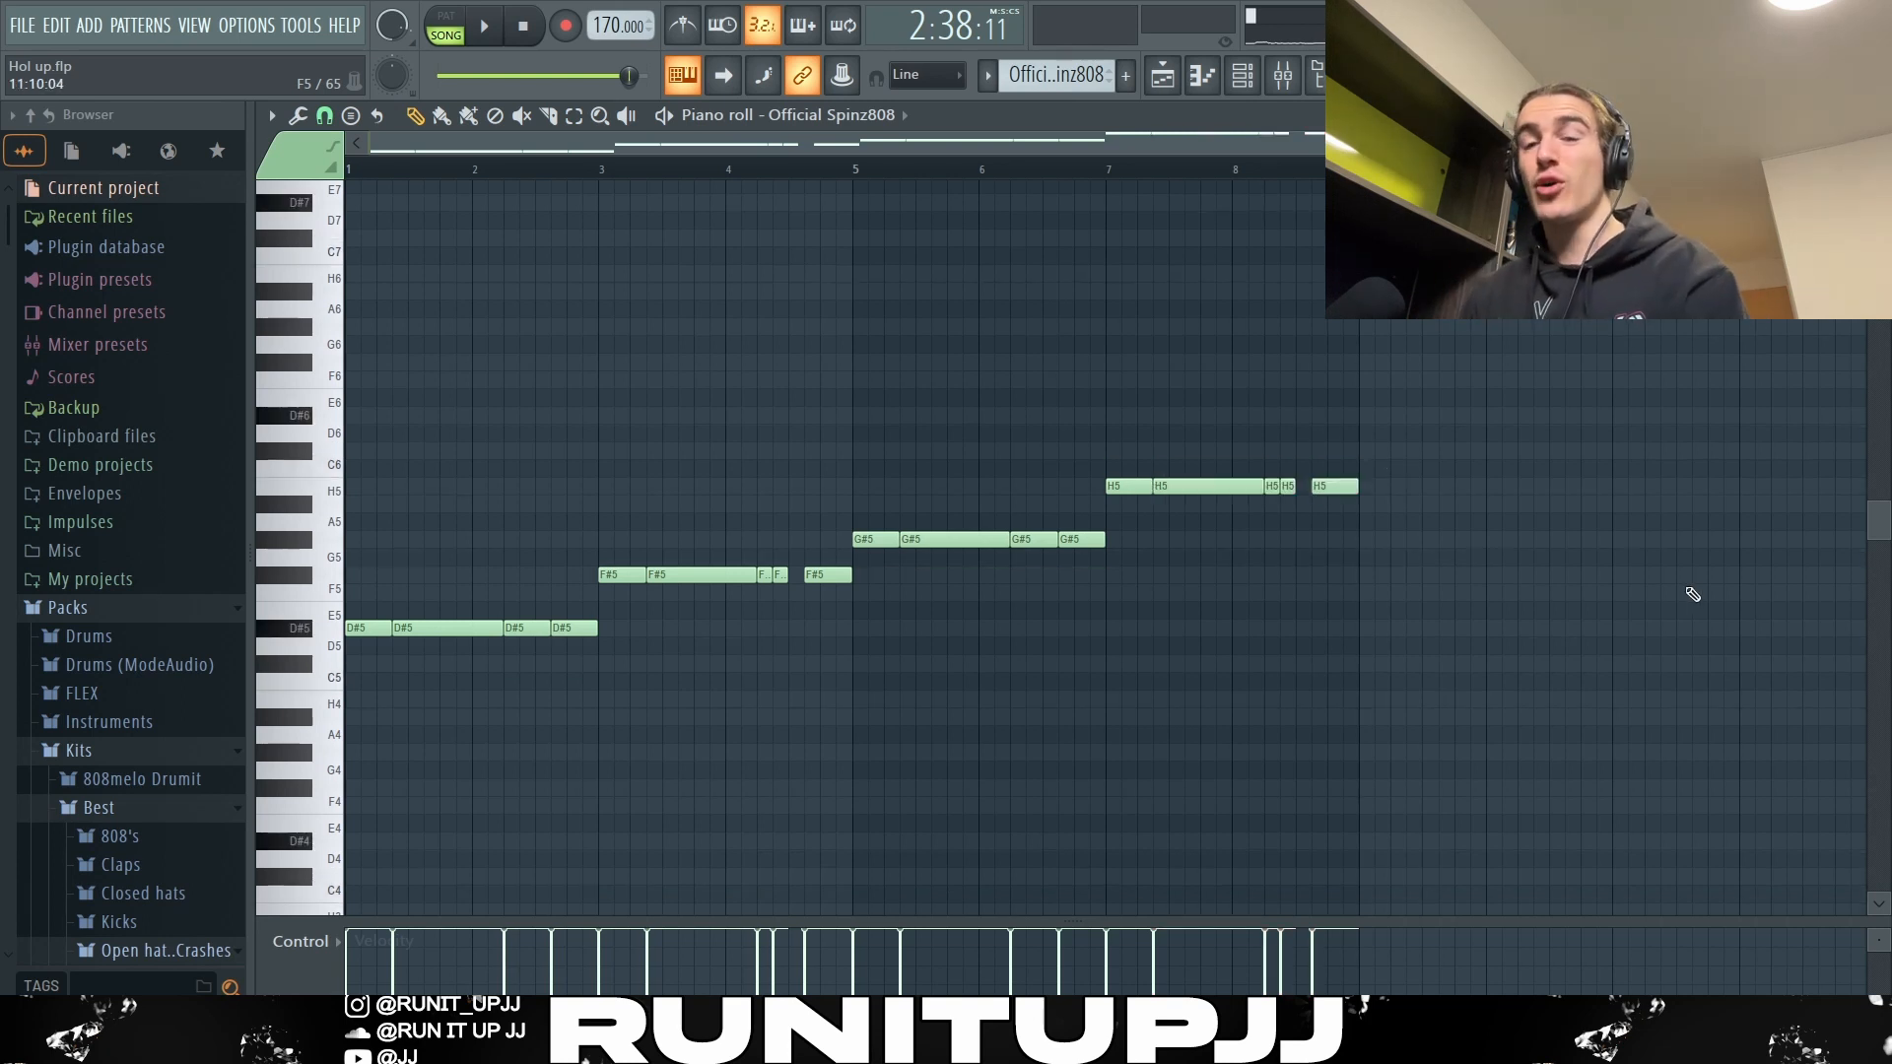
# Try transposing the whole 808 pattern down three semitones to start on C5, and return it to its original pitch
pyautogui.hotkey('shift', 'Down')
pyautogui.hotkey('shift', 'Down')
pyautogui.hotkey('shift', 'Down')
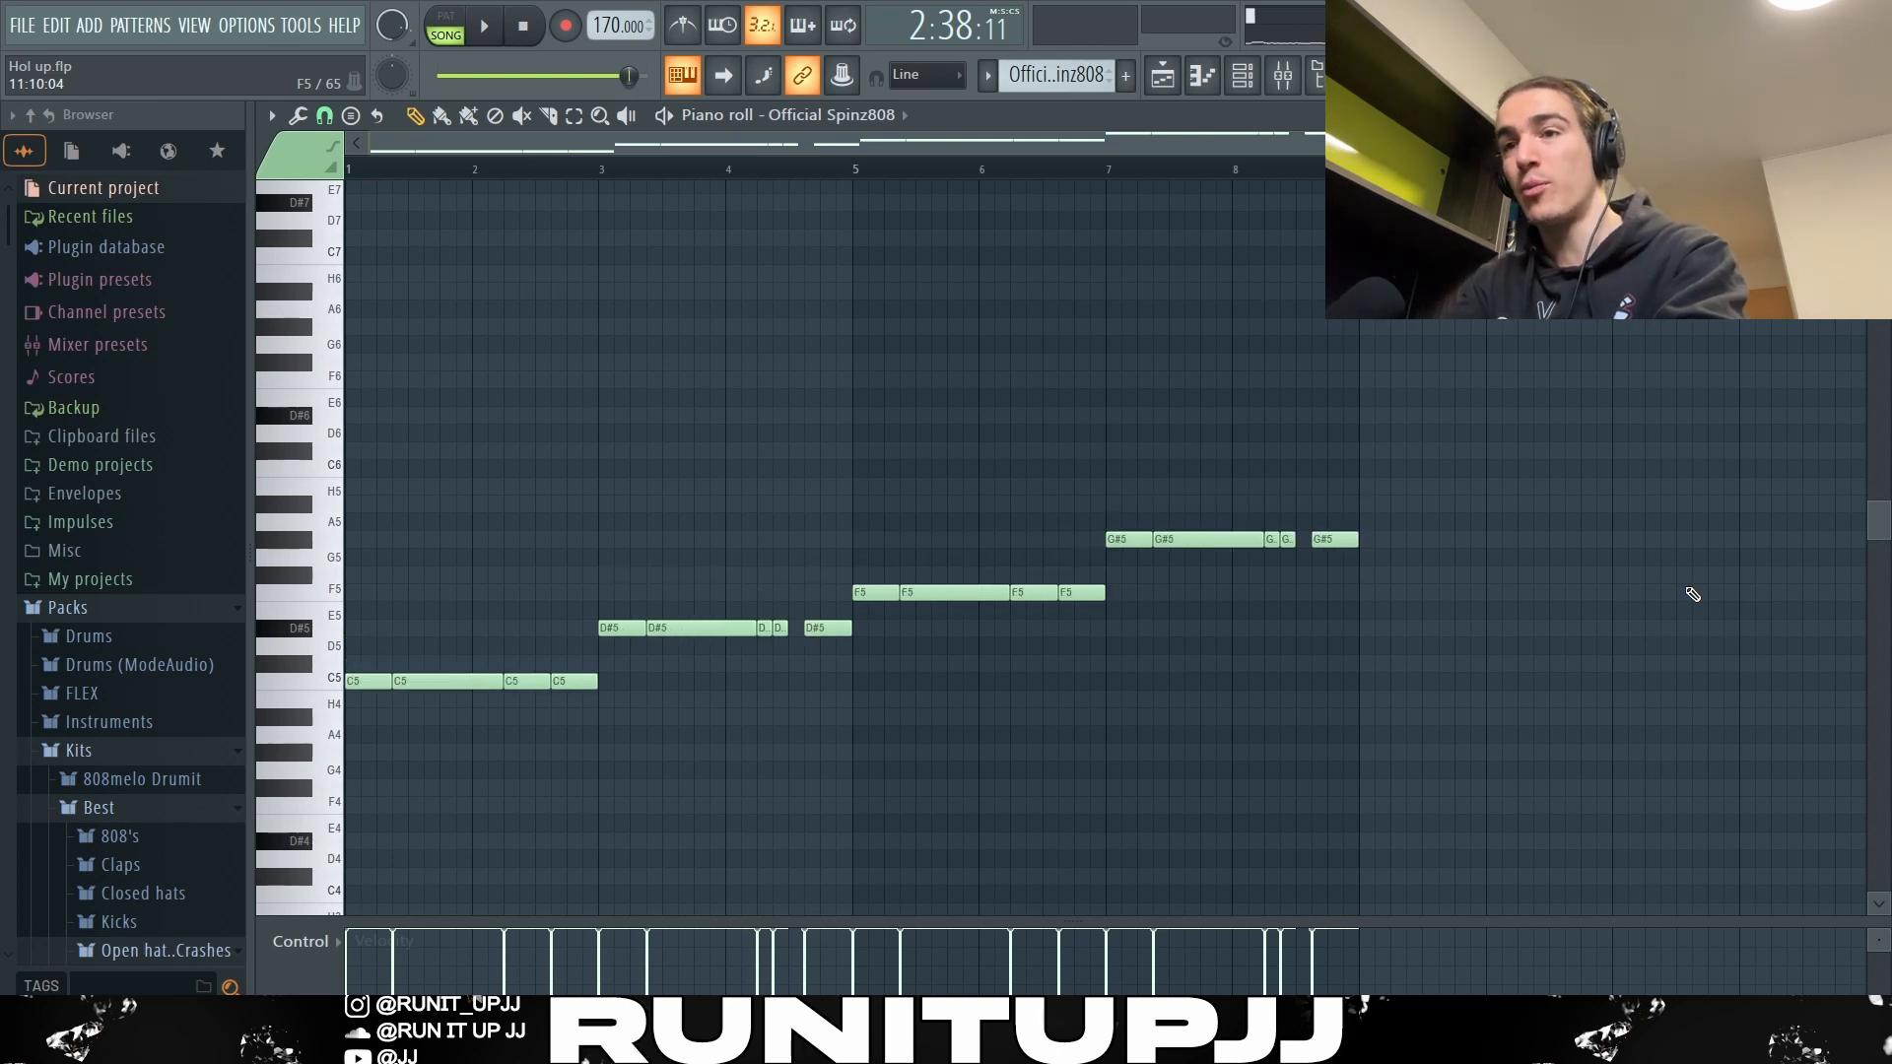
pyautogui.hotkey('shift', 'Up')
pyautogui.hotkey('shift', 'Up')
pyautogui.hotkey('shift', 'Up')
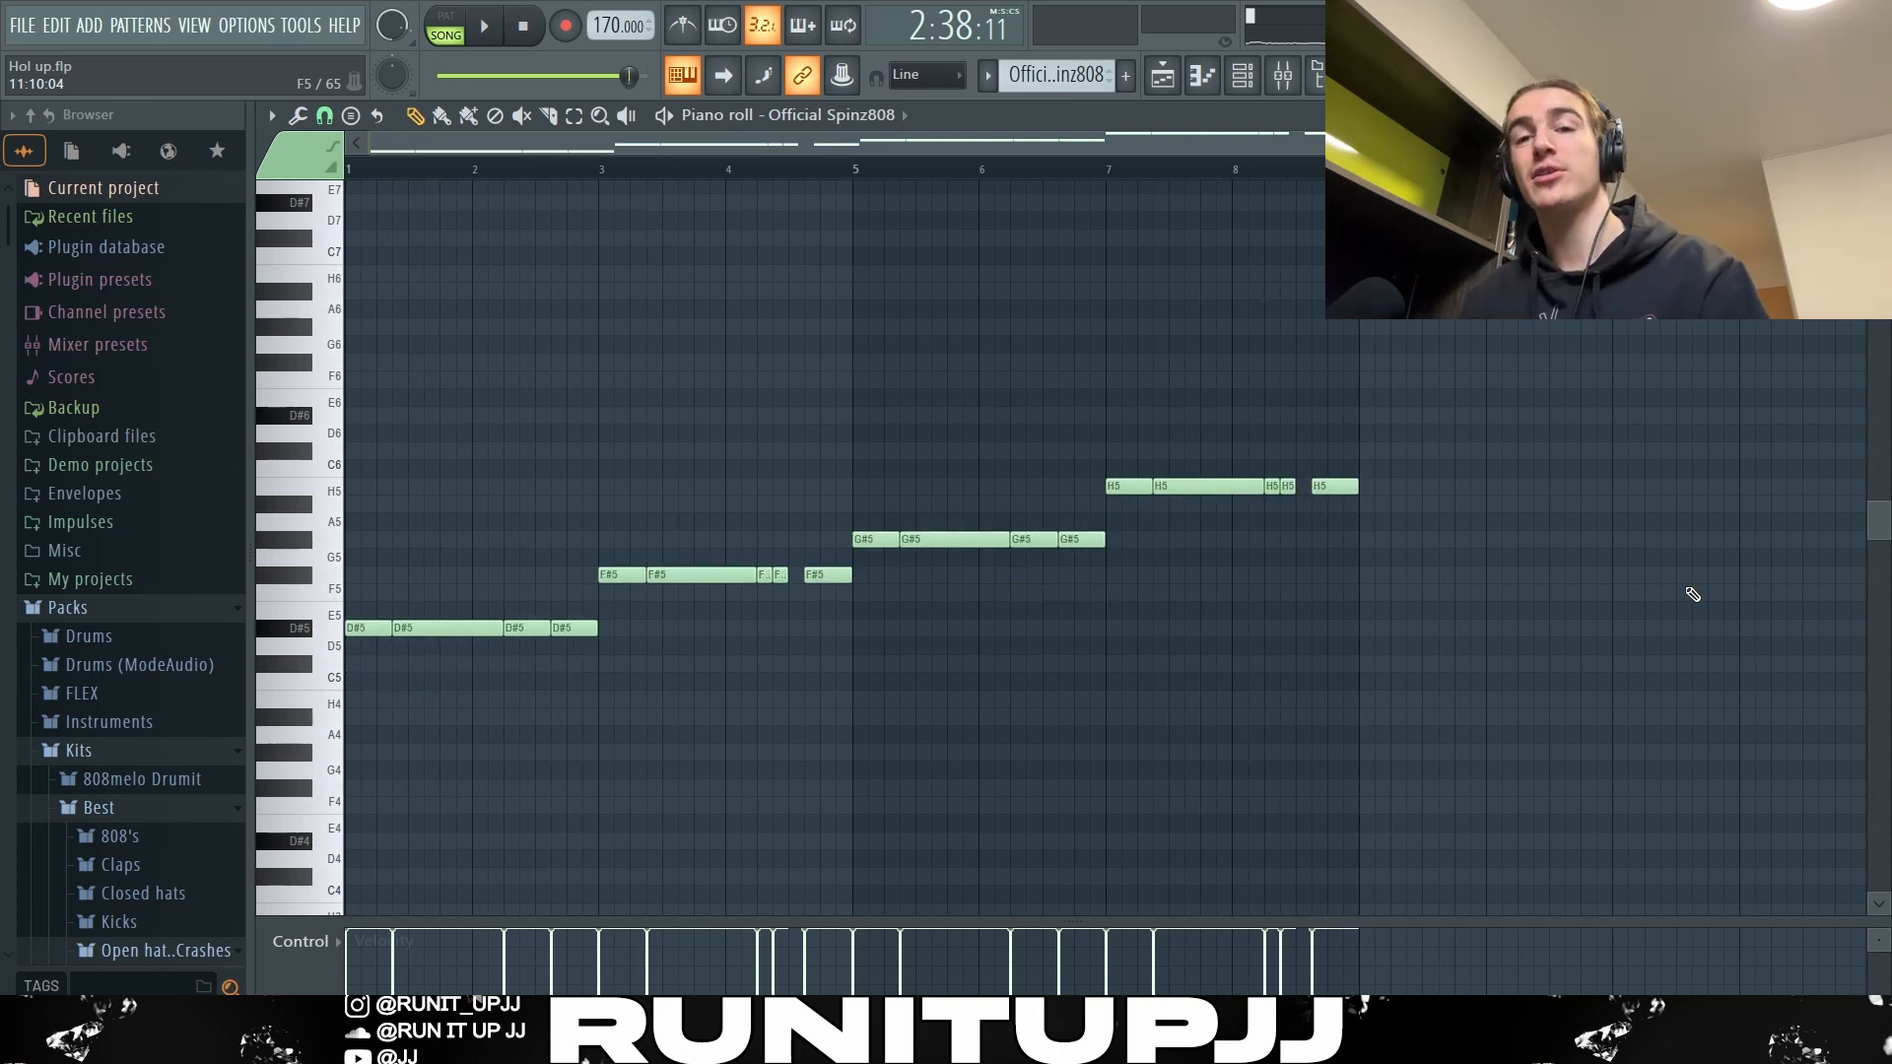